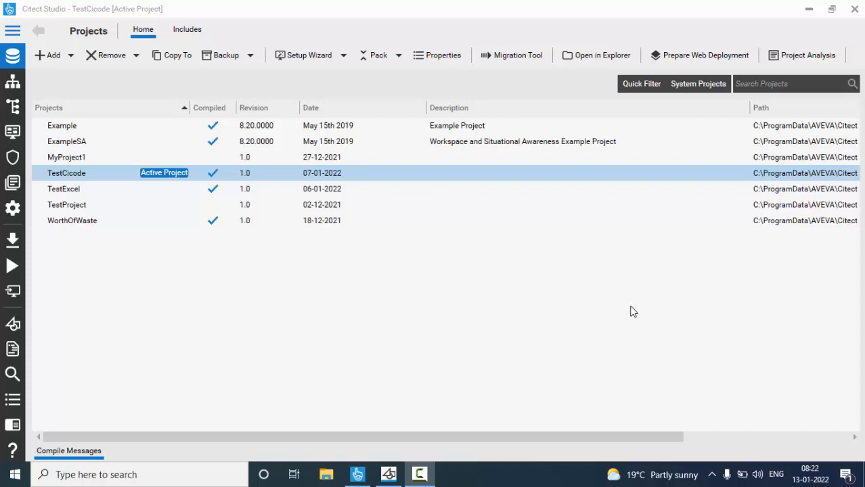
- Create a project named Tank Filling based on the SA_Style_1_MultiRes starter project and make it the active project
{"action": "left_click", "coordinate": [54, 57]}
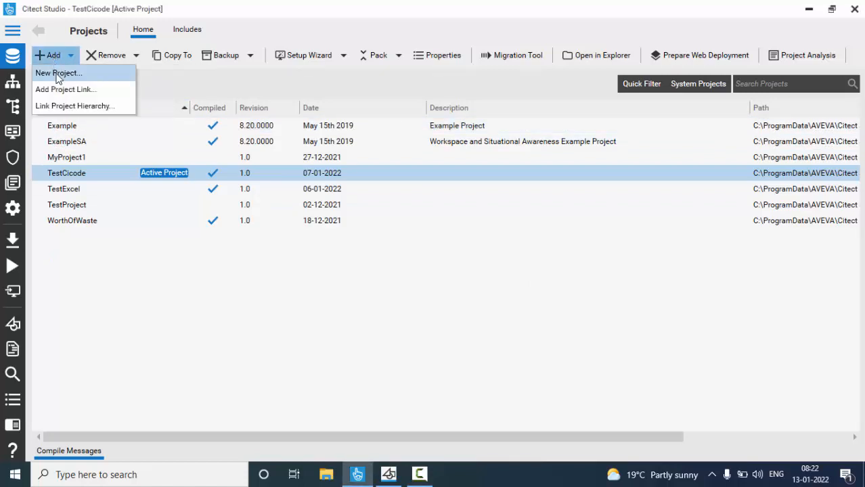
{"action": "left_click", "coordinate": [57, 74]}
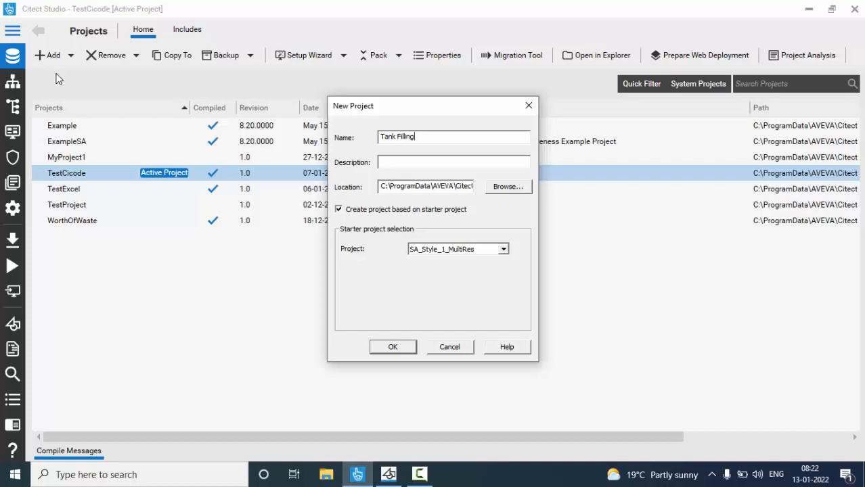
{"action": "left_click", "coordinate": [392, 347]}
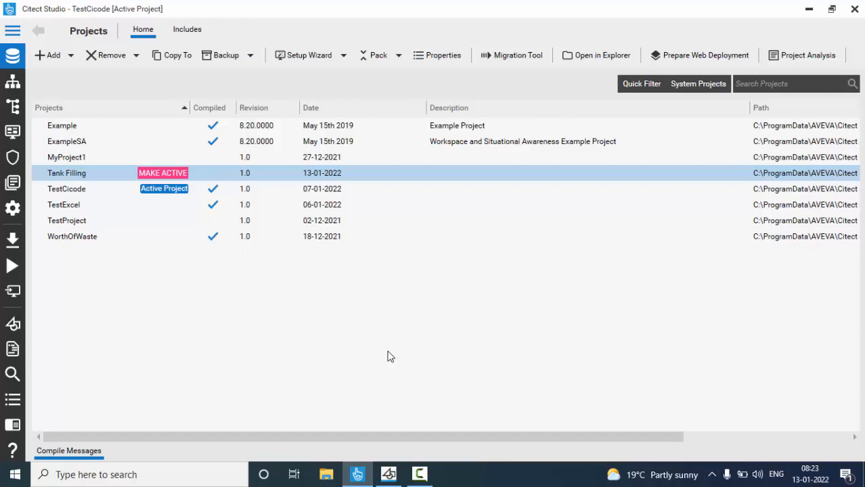
{"action": "left_click", "coordinate": [161, 172]}
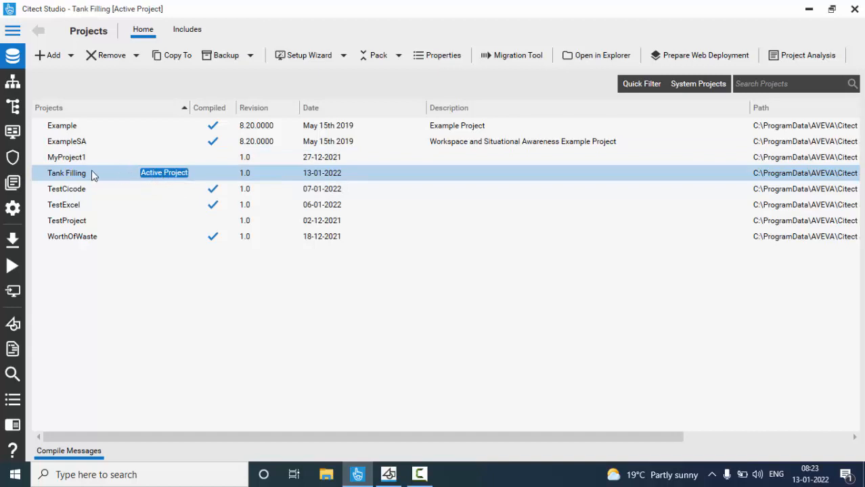
- Switch to Citect Graphics Builder and create a page from the normal template in the top style at XGA (1024x768, 4:3) resolution
{"action": "left_click", "coordinate": [389, 475]}
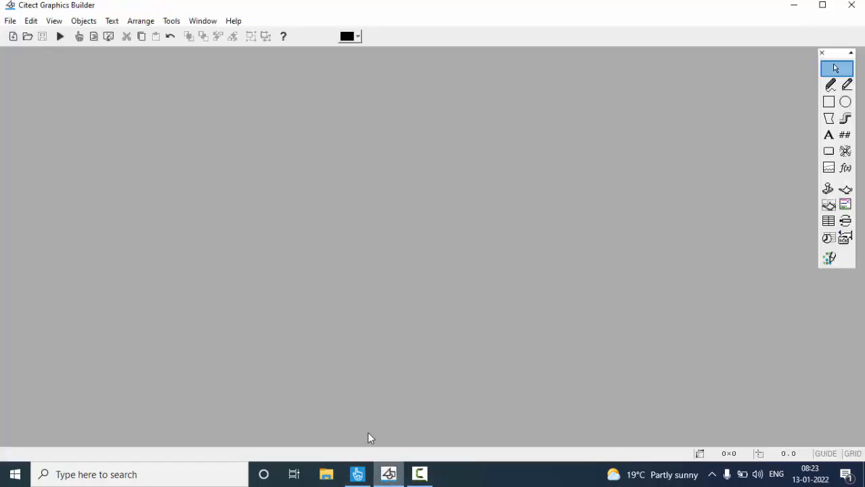
{"action": "left_click", "coordinate": [12, 36]}
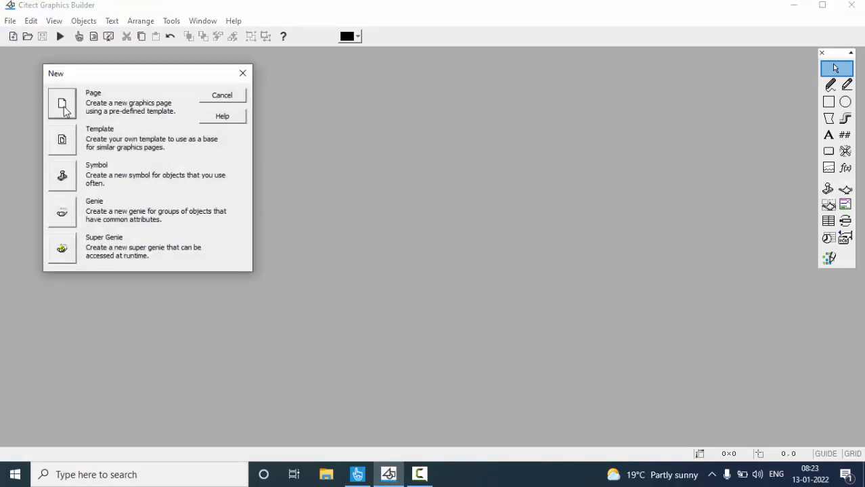
{"action": "left_click", "coordinate": [63, 107]}
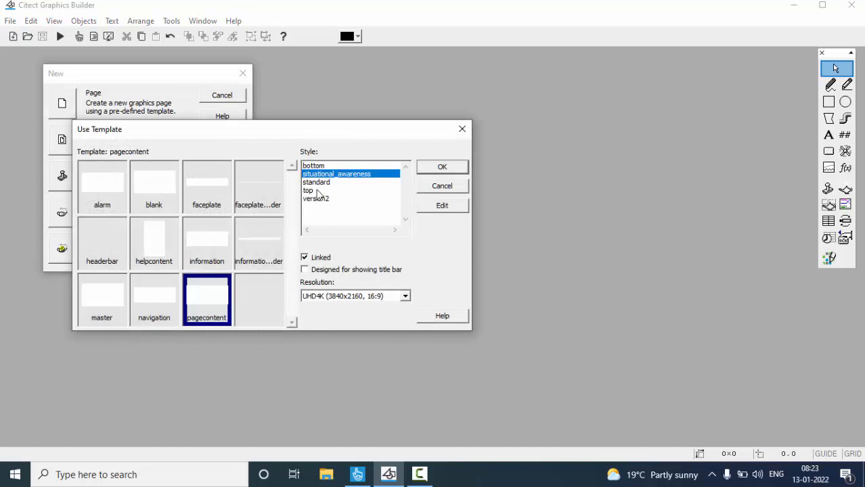
{"action": "left_click", "coordinate": [315, 191]}
{"action": "left_click", "coordinate": [319, 298]}
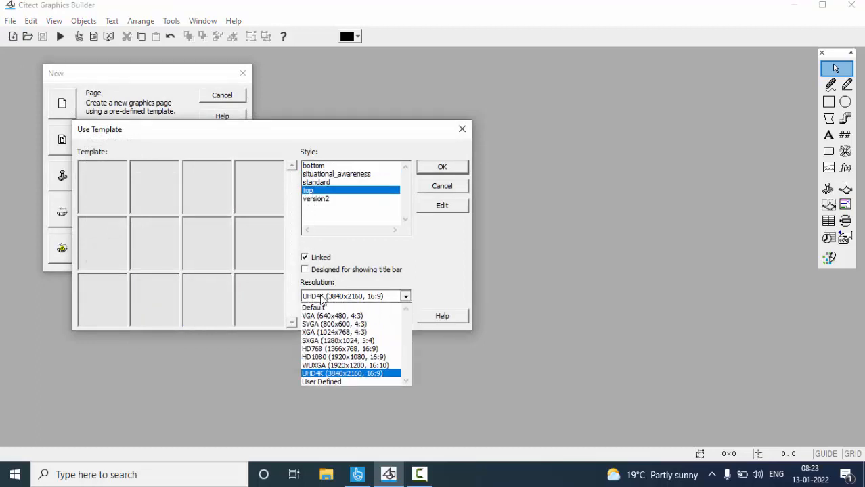
{"action": "left_click", "coordinate": [325, 332]}
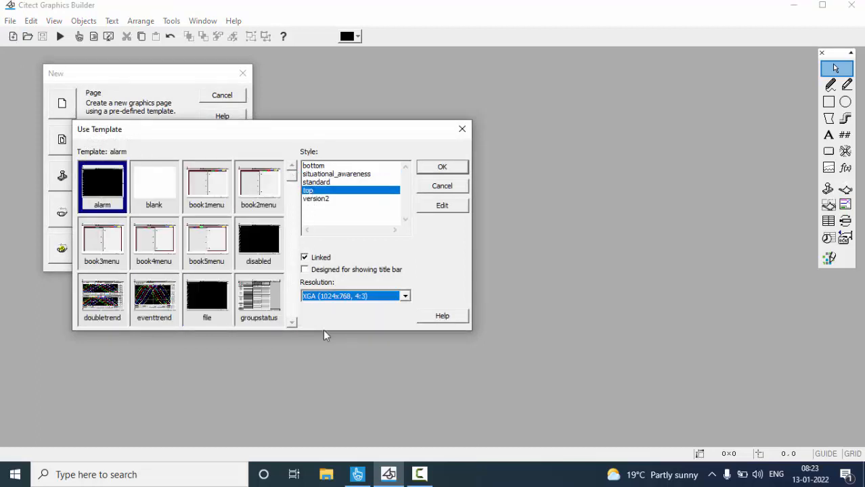
{"action": "left_click", "coordinate": [291, 302]}
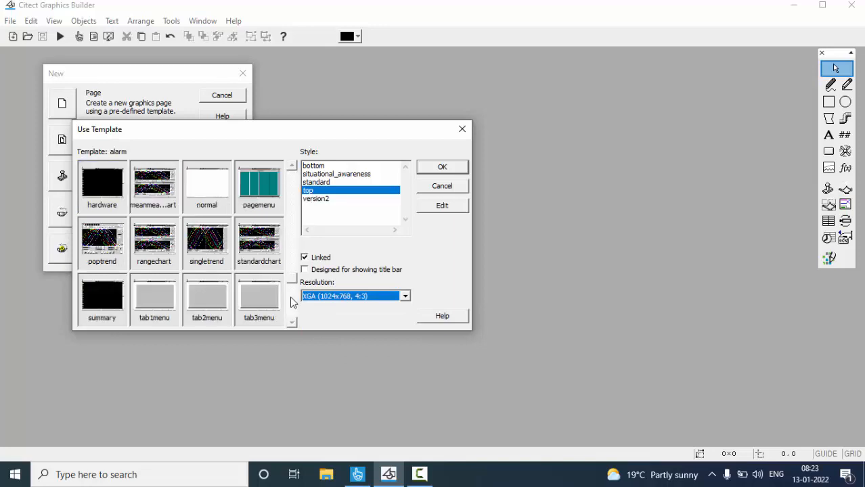
{"action": "left_click", "coordinate": [208, 192]}
{"action": "left_click", "coordinate": [450, 168]}
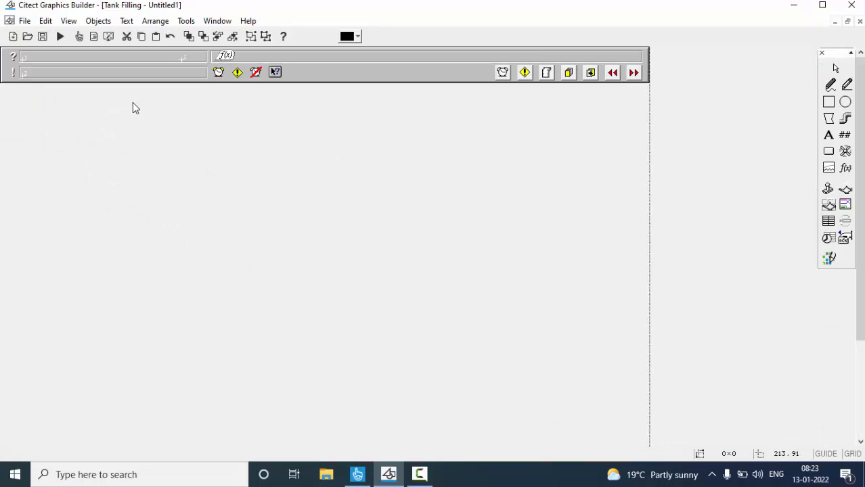
- Save the new page as Screen1 in the Tank Filling project
{"action": "left_click", "coordinate": [42, 37]}
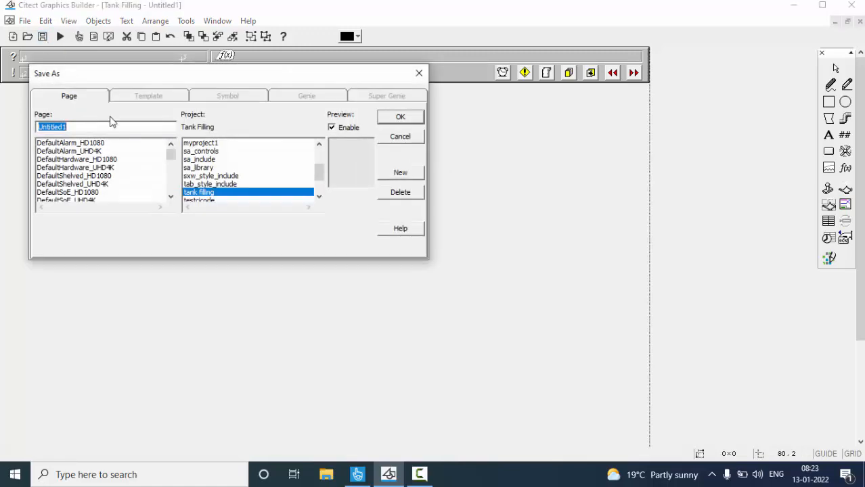
{"action": "key", "text": "BackSpace"}
{"action": "left_click", "coordinate": [401, 119]}
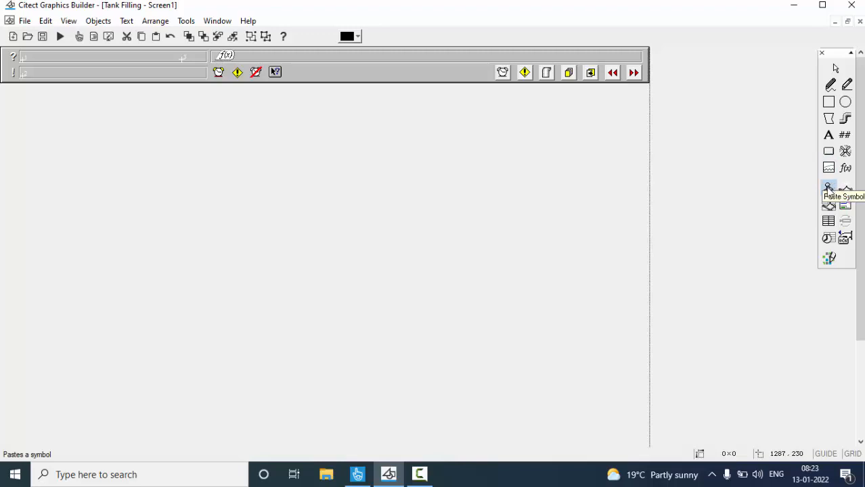
- Paste the tank_large symbol from the tanks_cyl_conb_30 library onto the page
{"action": "left_click", "coordinate": [828, 189]}
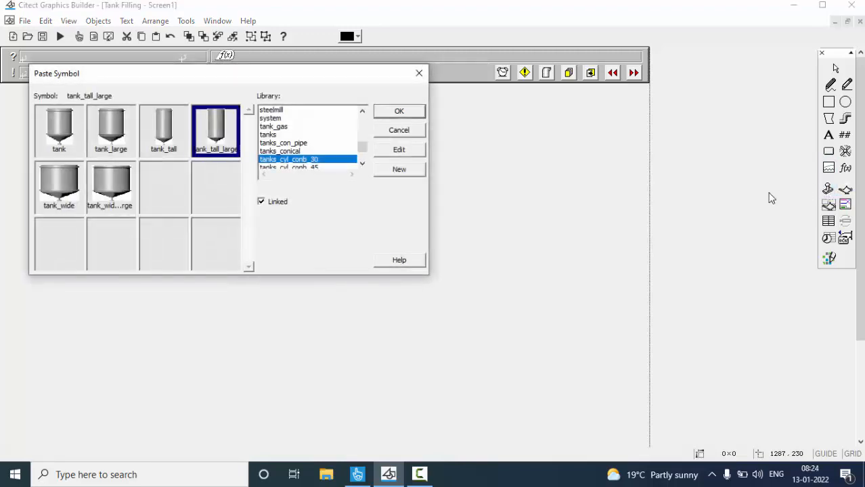
{"action": "left_click", "coordinate": [274, 136]}
{"action": "left_click", "coordinate": [275, 143]}
{"action": "left_click", "coordinate": [278, 152]}
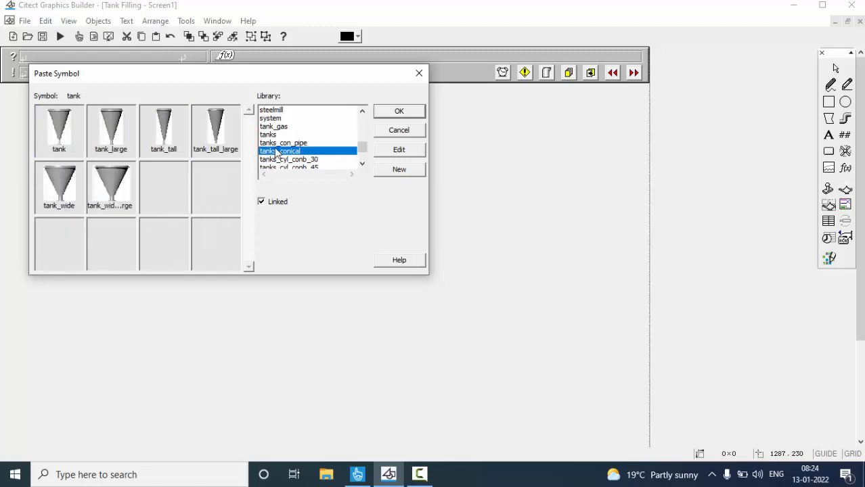
{"action": "left_click", "coordinate": [299, 160]}
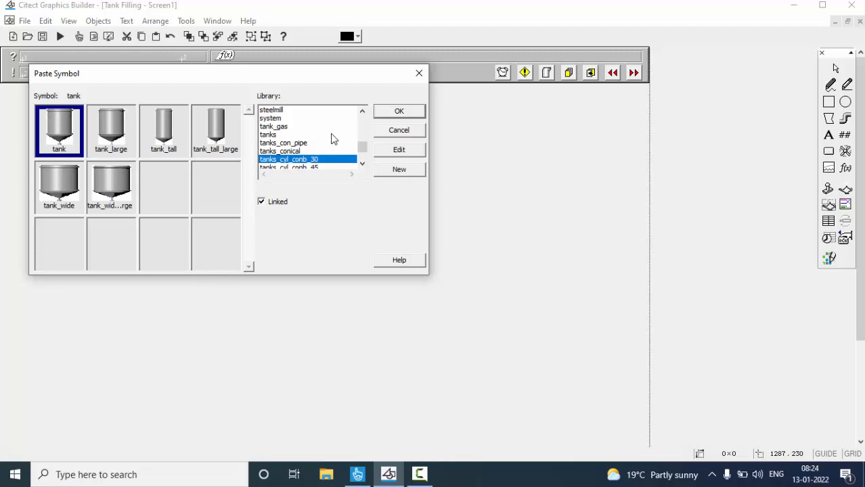
{"action": "left_click", "coordinate": [114, 129]}
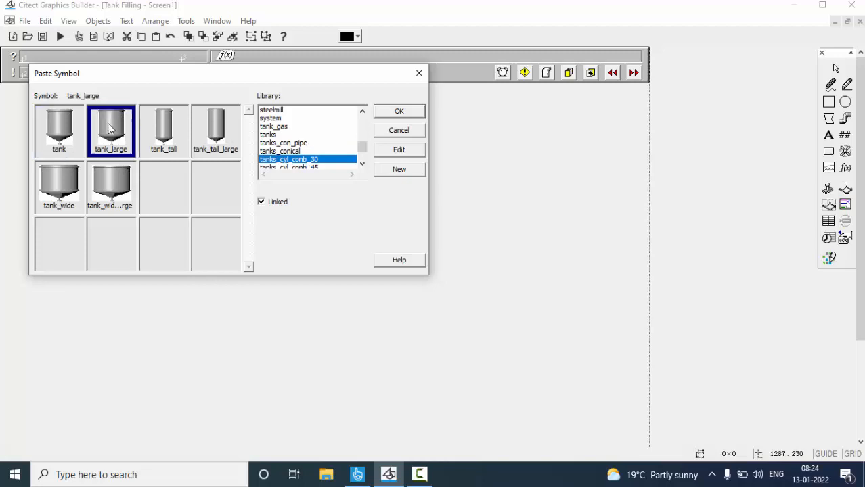
{"action": "left_click", "coordinate": [399, 112]}
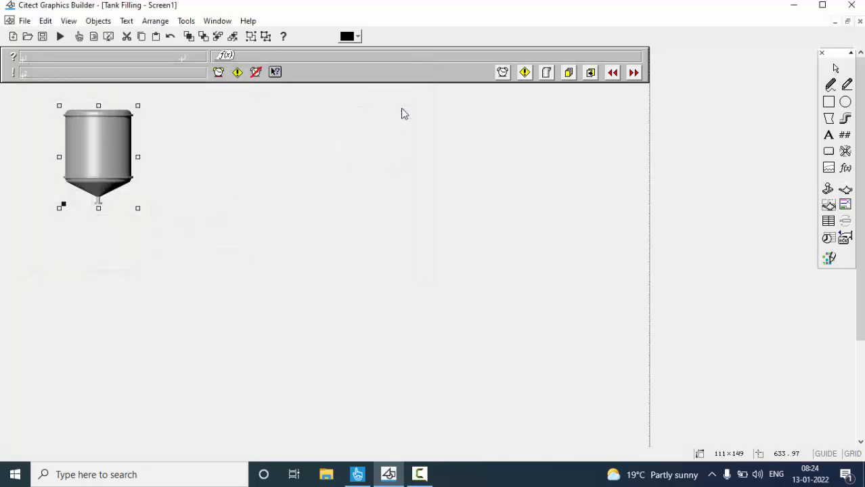
- Enlarge the tank to about 243×334 and place it near the middle of the page
{"action": "left_click_drag", "start_coordinate": [110, 158], "coordinate": [377, 163]}
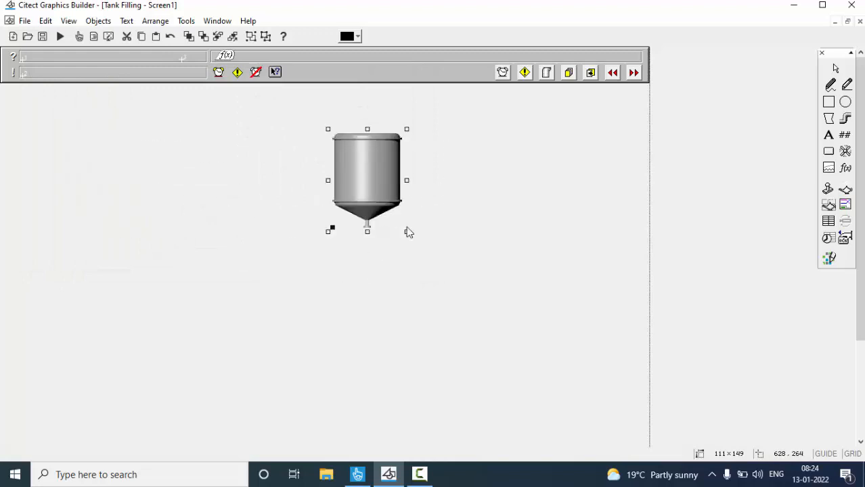
{"action": "left_click_drag", "start_coordinate": [407, 230], "coordinate": [493, 348]}
{"action": "left_click_drag", "start_coordinate": [434, 261], "coordinate": [394, 279]}
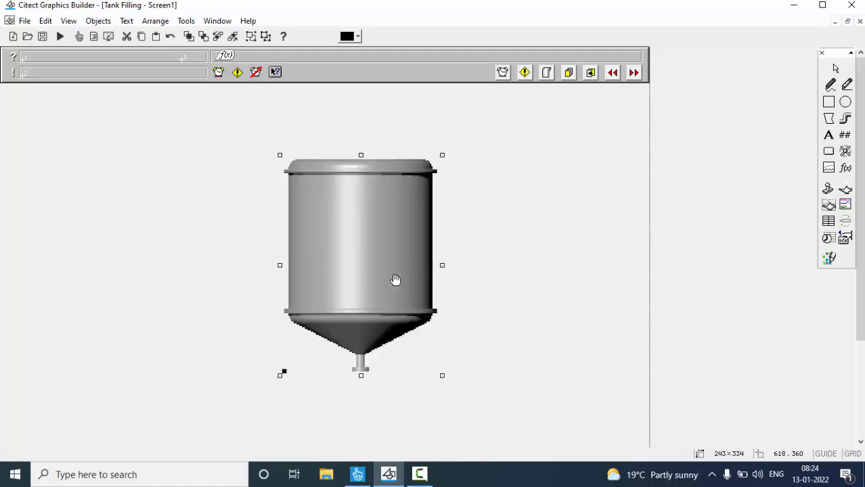
- Paste the left_grey pump symbol from the pump_base_medium library and place it above and to the right of the tank
{"action": "left_click", "coordinate": [828, 192]}
{"action": "left_click", "coordinate": [271, 144]}
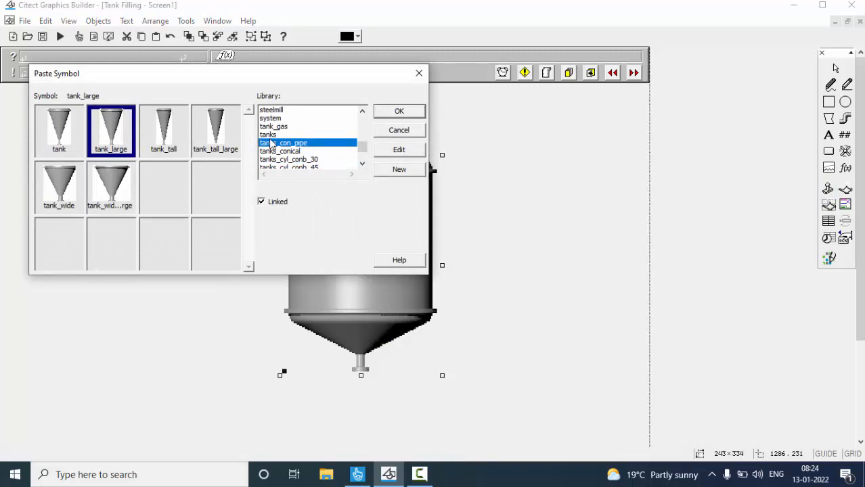
{"action": "key", "text": "p"}
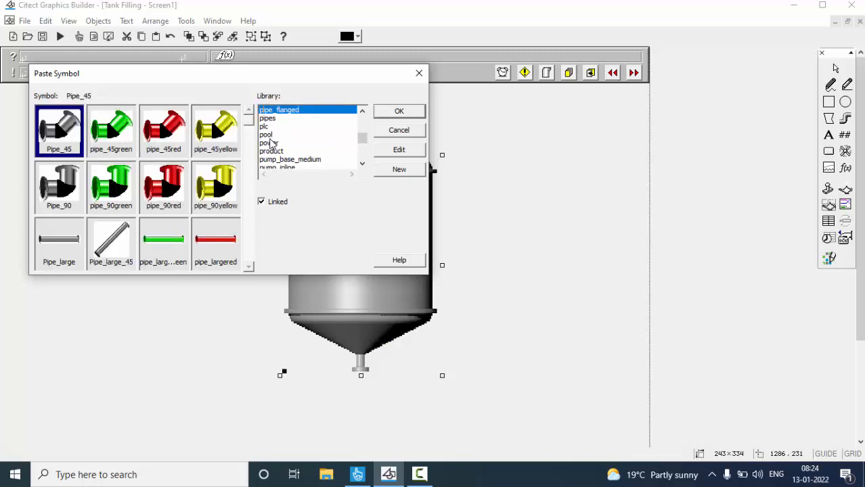
{"action": "left_click", "coordinate": [319, 160]}
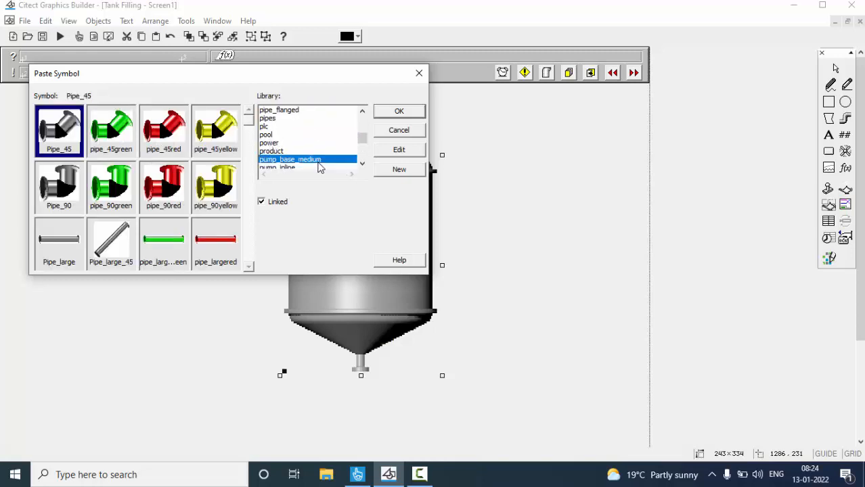
{"action": "left_click", "coordinate": [362, 165]}
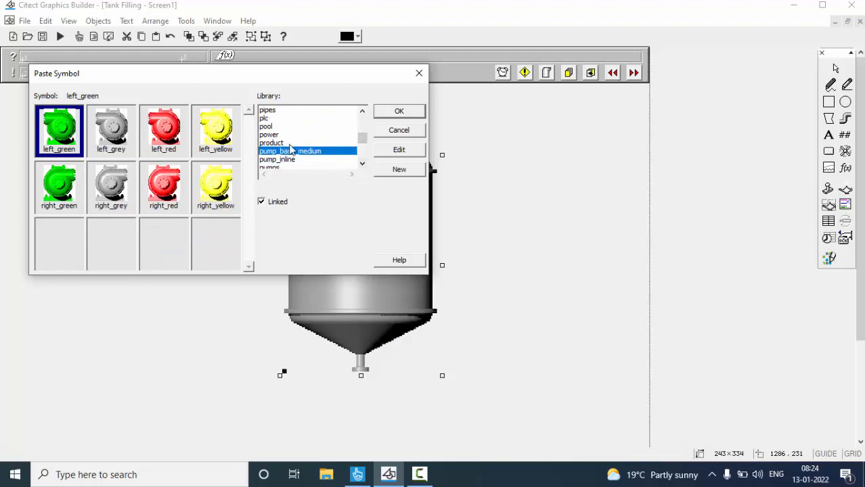
{"action": "left_click", "coordinate": [115, 132]}
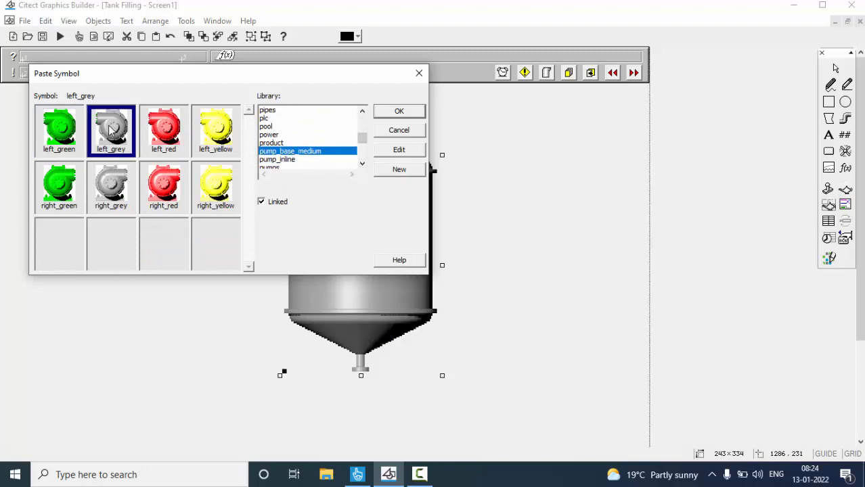
{"action": "left_click", "coordinate": [400, 111]}
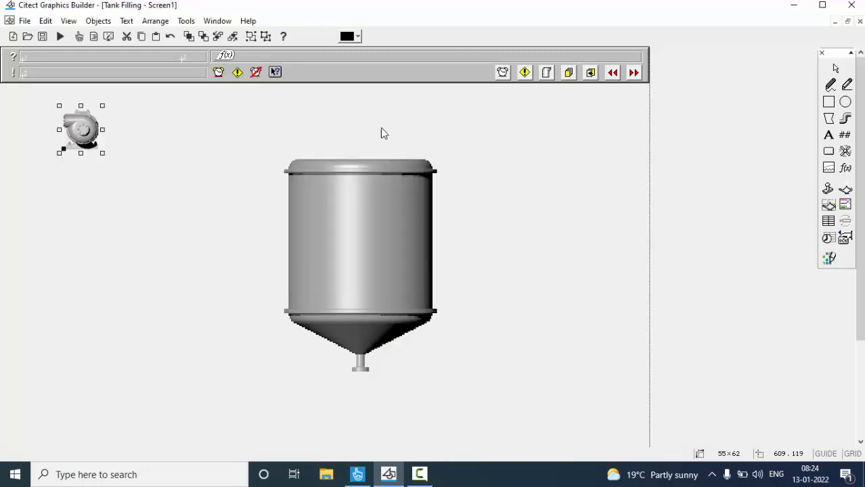
{"action": "left_click_drag", "start_coordinate": [80, 145], "coordinate": [550, 145]}
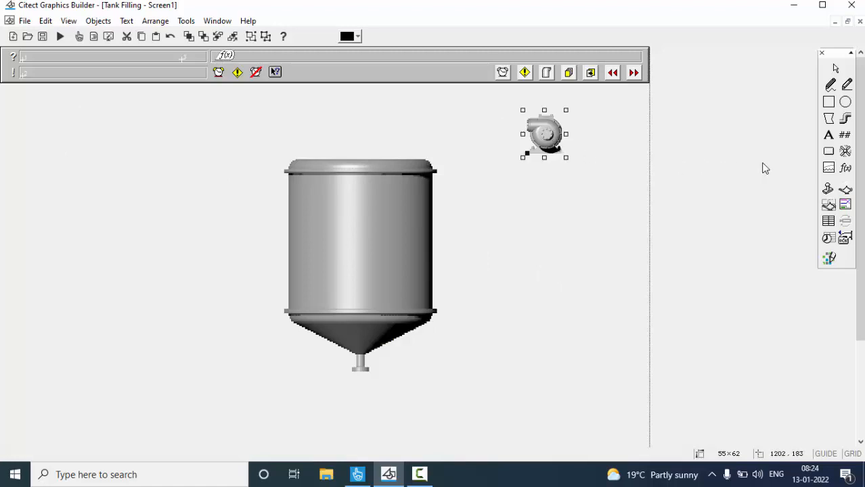
- Paste the left_right pipe symbol from the ducting_large library onto the page
{"action": "left_click", "coordinate": [830, 188]}
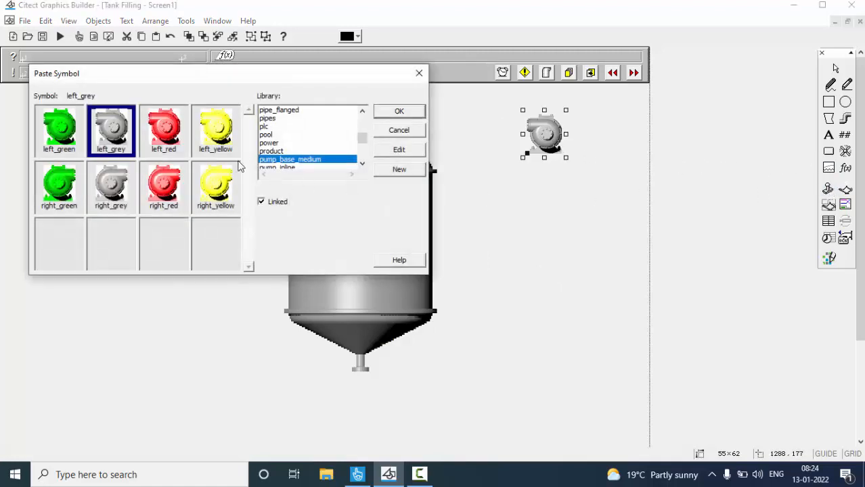
{"action": "left_click", "coordinate": [266, 135]}
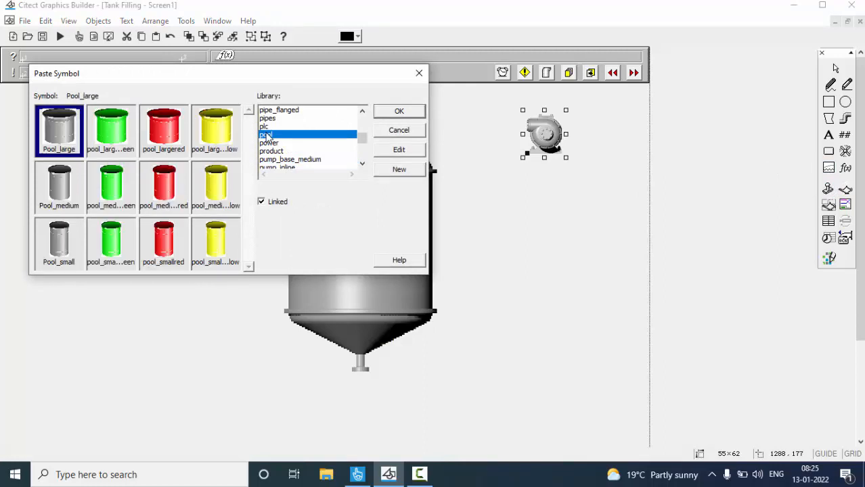
{"action": "left_click", "coordinate": [267, 120]}
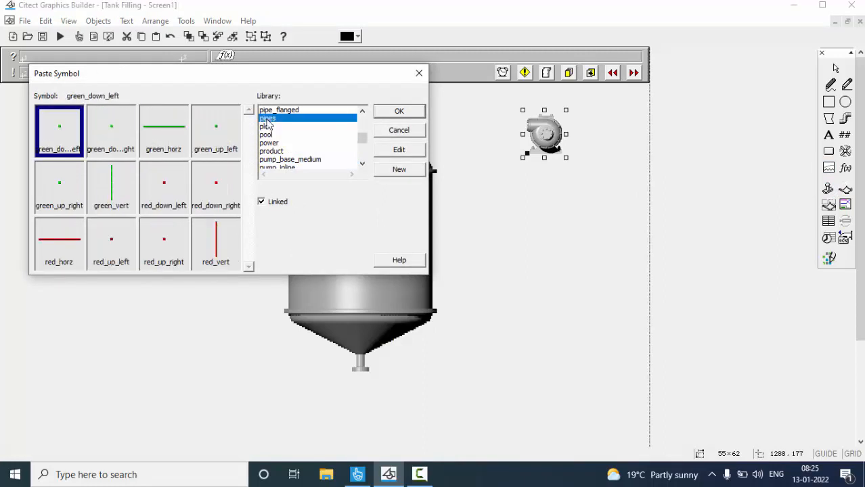
{"action": "left_click", "coordinate": [273, 151]}
{"action": "key", "text": "d"}
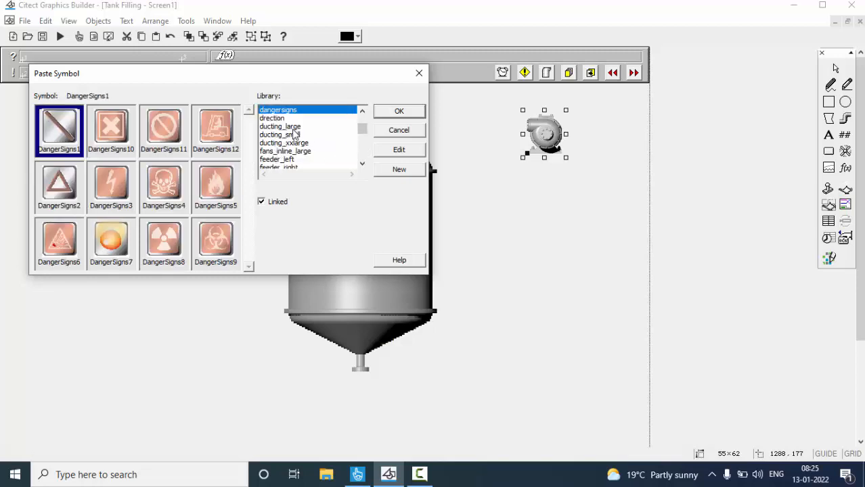
{"action": "left_click", "coordinate": [291, 128]}
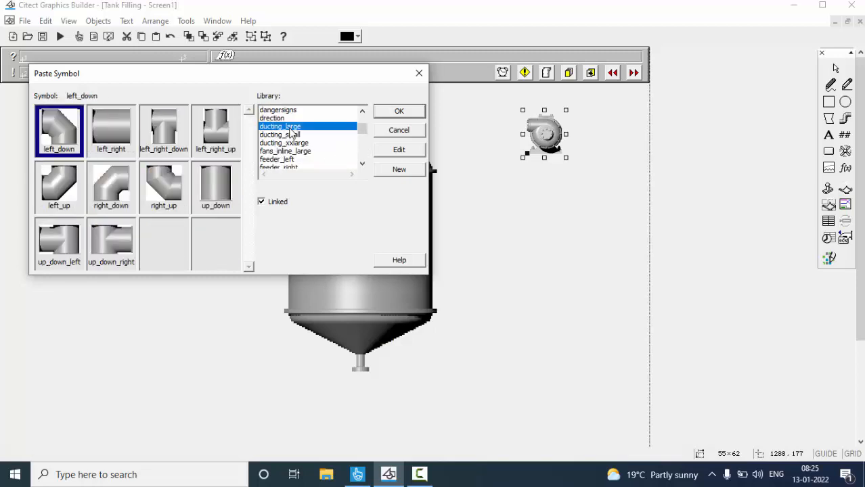
{"action": "left_click", "coordinate": [119, 135]}
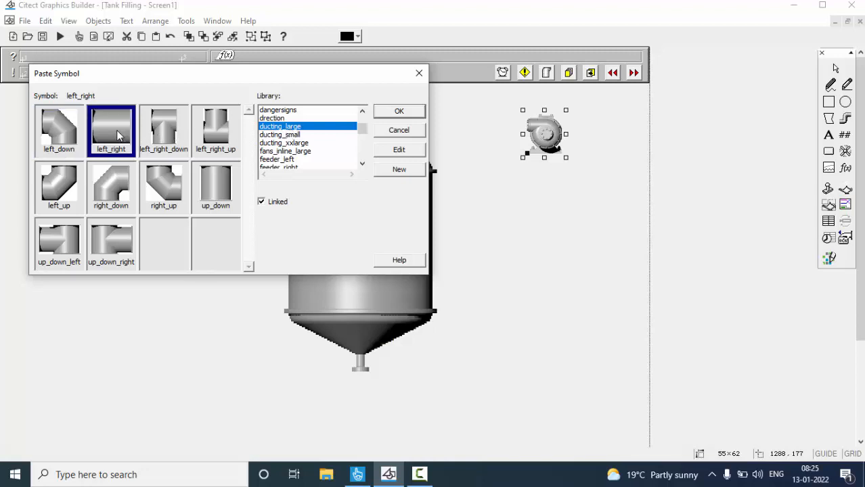
{"action": "left_click", "coordinate": [399, 112]}
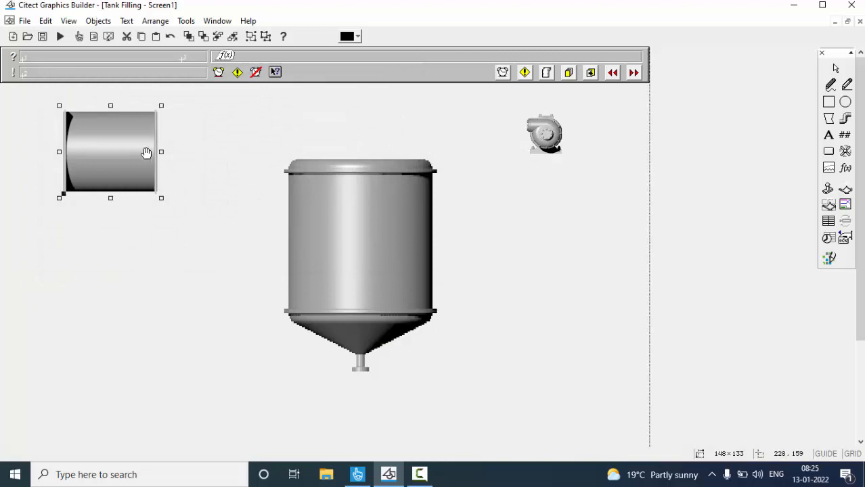
- Flatten the pipe to about 148×16 and place it against the pump's outlet, extending toward the tank
{"action": "left_click", "coordinate": [111, 205]}
{"action": "left_click", "coordinate": [114, 194]}
{"action": "left_click_drag", "start_coordinate": [109, 199], "coordinate": [489, 129]}
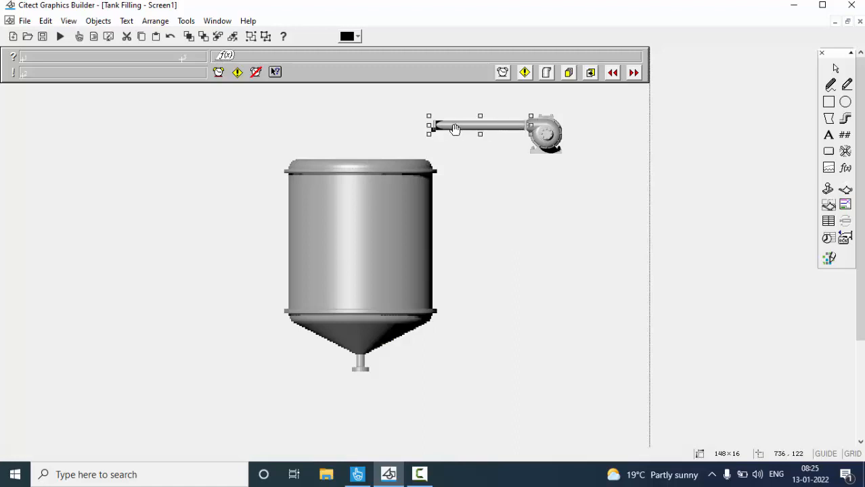
- Lengthen the horizontal pipe to about 234×16 toward the tank and nudge it right into the pump's outlet
{"action": "left_click_drag", "start_coordinate": [426, 125], "coordinate": [377, 132]}
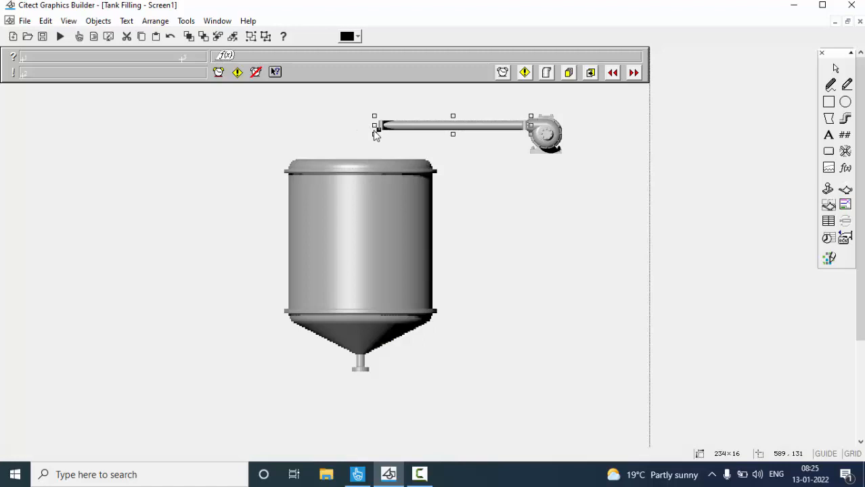
{"action": "left_click", "coordinate": [484, 165]}
{"action": "left_click", "coordinate": [491, 134]}
{"action": "key", "text": "Right"}
{"action": "key", "text": "Right"}
{"action": "key", "text": "Right"}
{"action": "key", "text": "Right"}
{"action": "key", "text": "Right"}
{"action": "left_click", "coordinate": [504, 160]}
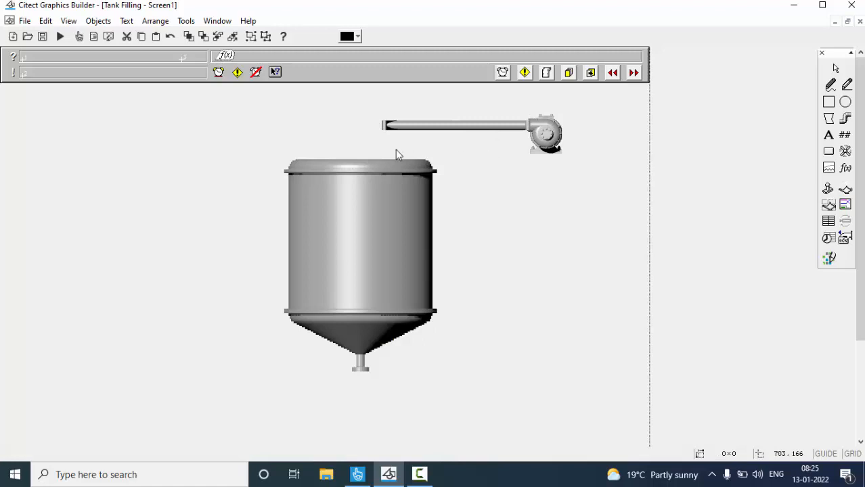
- Paste the right_down elbow from the ducting_large library, shrink it to about 32×29 and fit it on the horizontal pipe's free end
{"action": "left_click", "coordinate": [829, 190]}
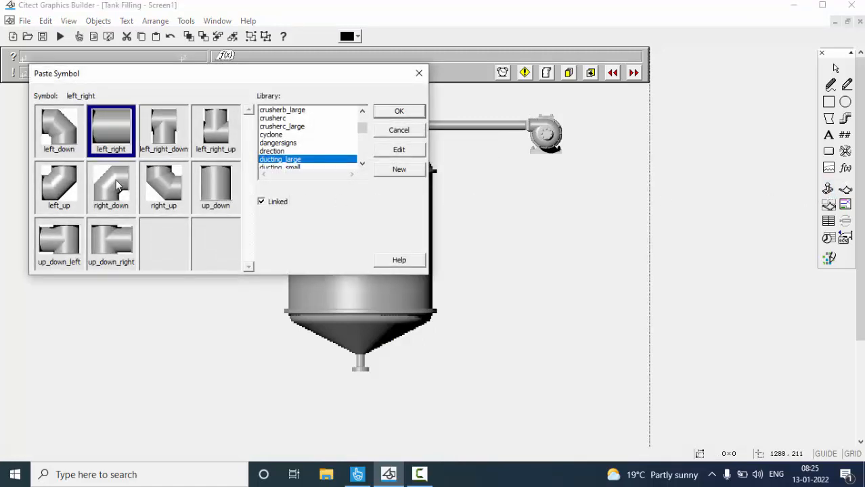
{"action": "left_click", "coordinate": [119, 187]}
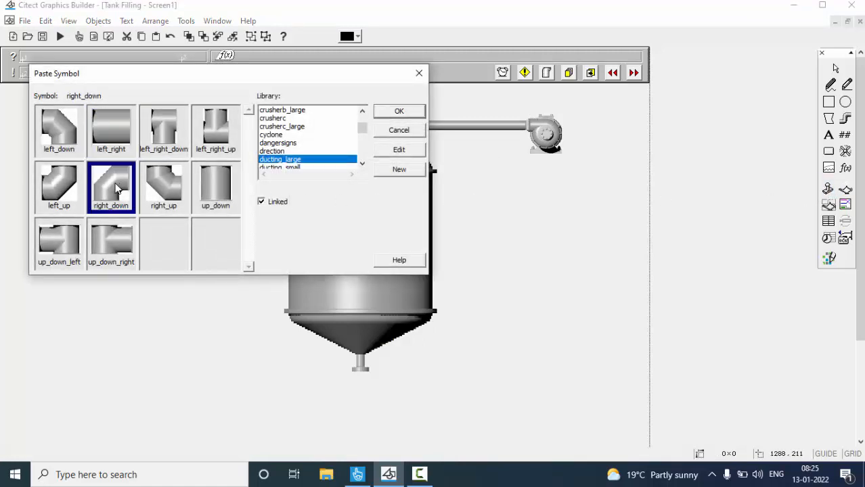
{"action": "left_click", "coordinate": [407, 112]}
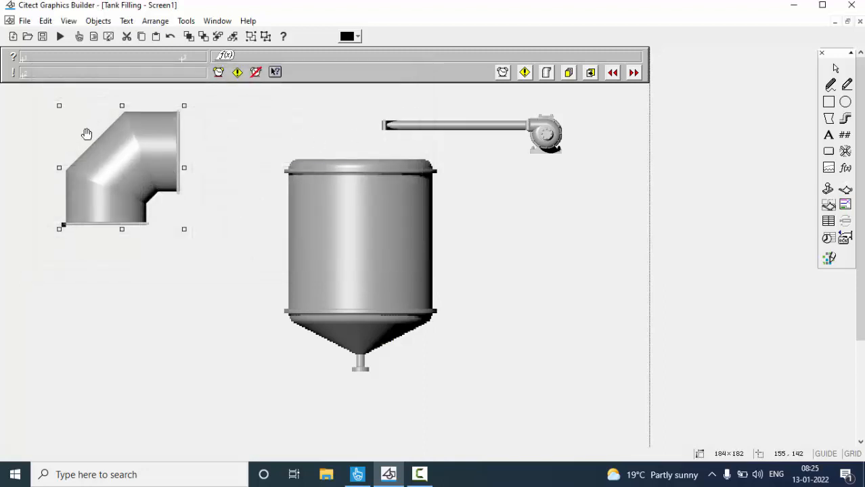
{"action": "left_click_drag", "start_coordinate": [59, 106], "coordinate": [314, 130]}
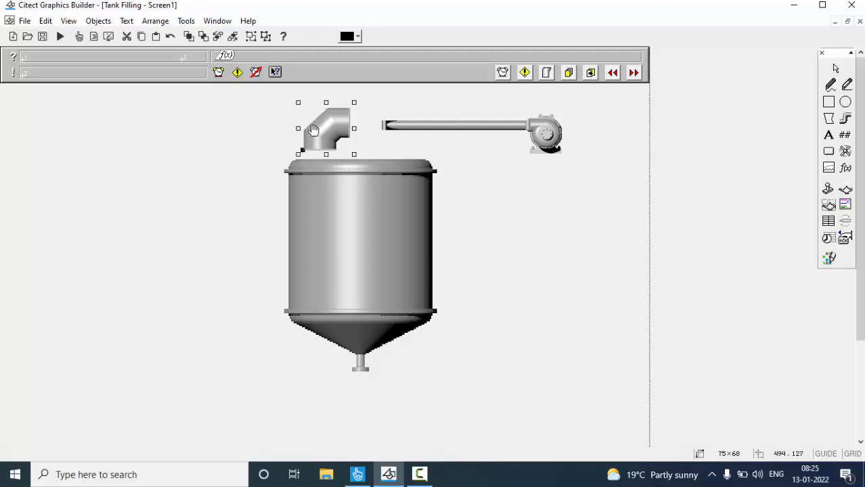
{"action": "left_click_drag", "start_coordinate": [297, 102], "coordinate": [378, 132]}
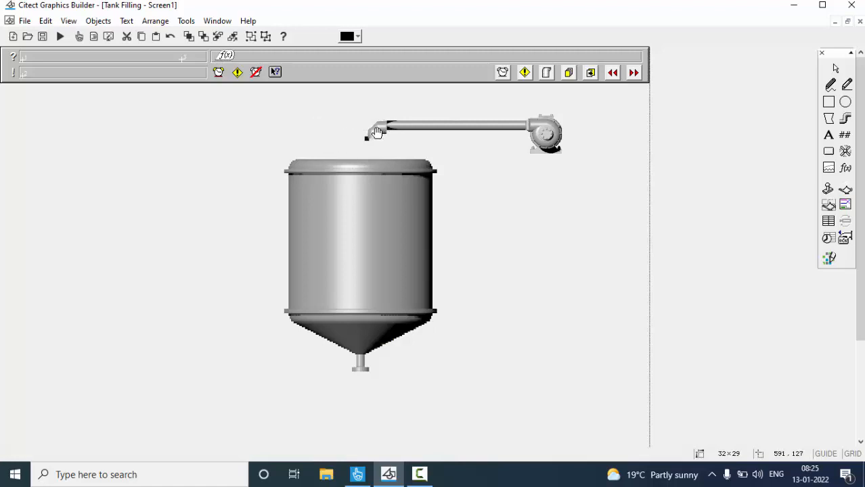
{"action": "left_click_drag", "start_coordinate": [377, 130], "coordinate": [377, 130]}
{"action": "left_click", "coordinate": [324, 126]}
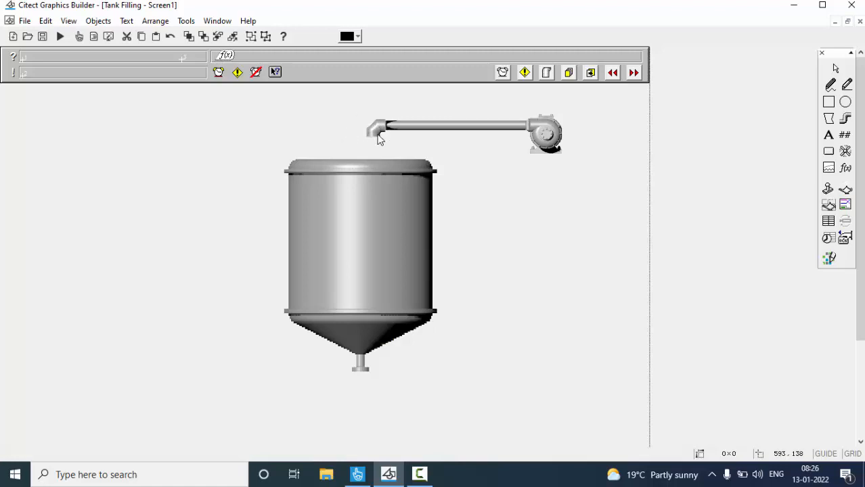
- Paste the up_down pipe from the ducting_large library, shrink it to about 22×59 and place it from the elbow down into the tank's top
{"action": "left_click", "coordinate": [828, 189]}
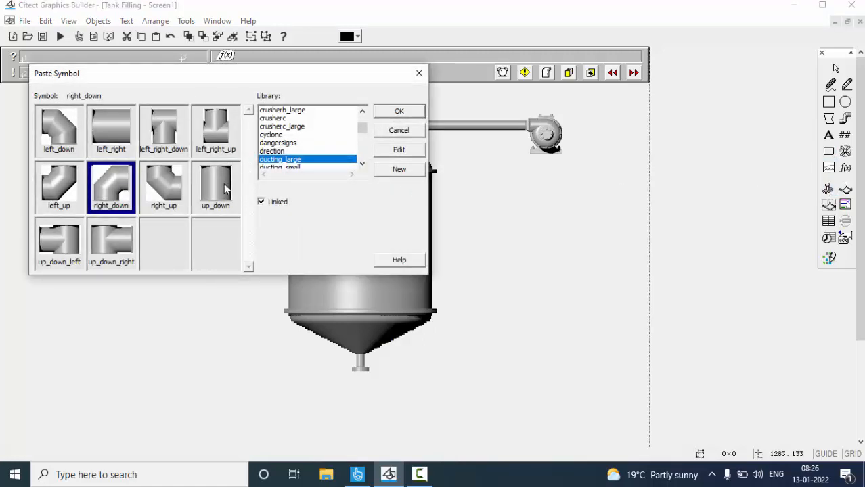
{"action": "left_click", "coordinate": [225, 189]}
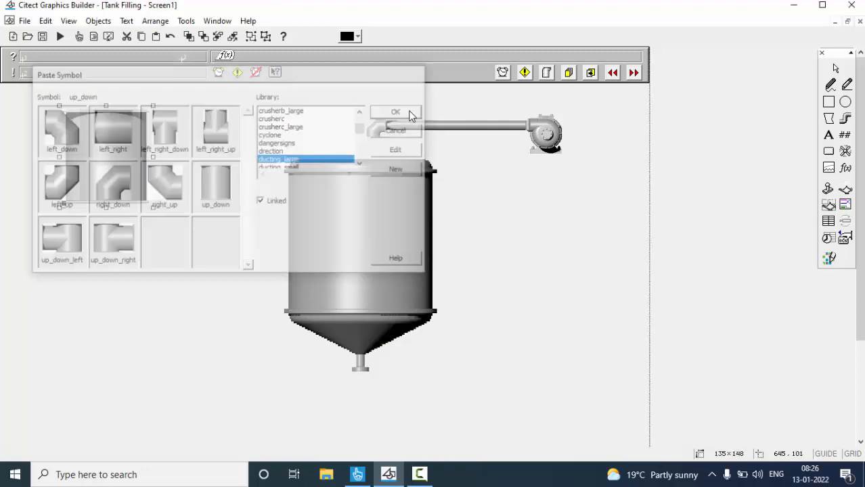
{"action": "left_click", "coordinate": [411, 113]}
{"action": "left_click_drag", "start_coordinate": [58, 105], "coordinate": [375, 154]}
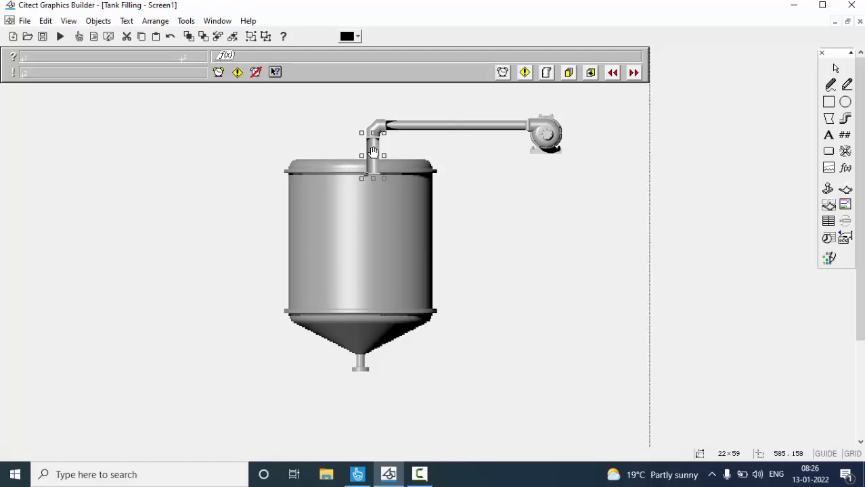
- Send the vertical inlet pipe to the back, behind the tank and the elbow
{"action": "right_click", "coordinate": [373, 152]}
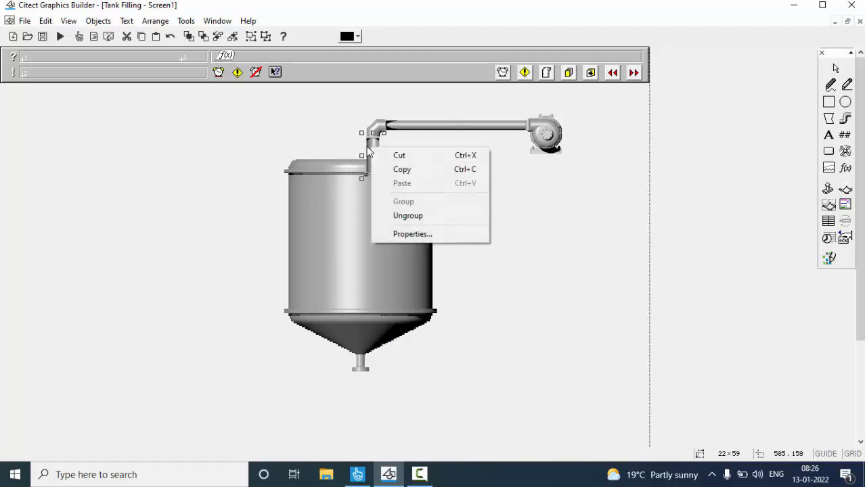
{"action": "left_click", "coordinate": [368, 146]}
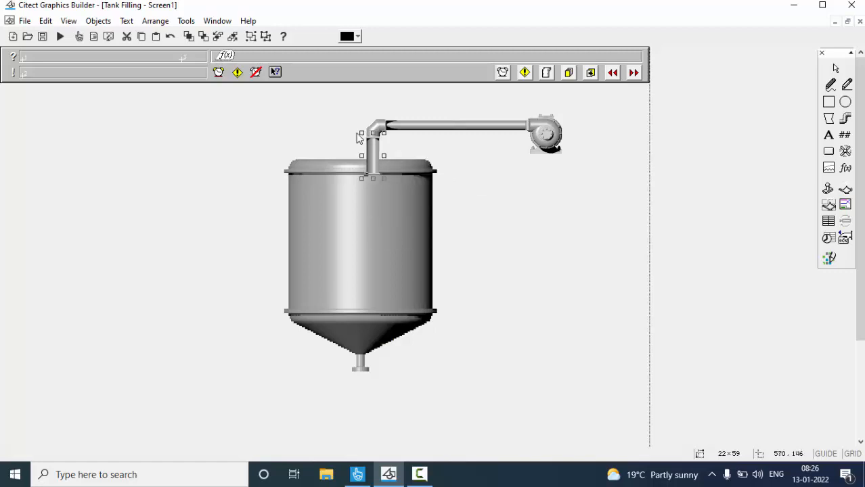
{"action": "left_click", "coordinate": [155, 22]}
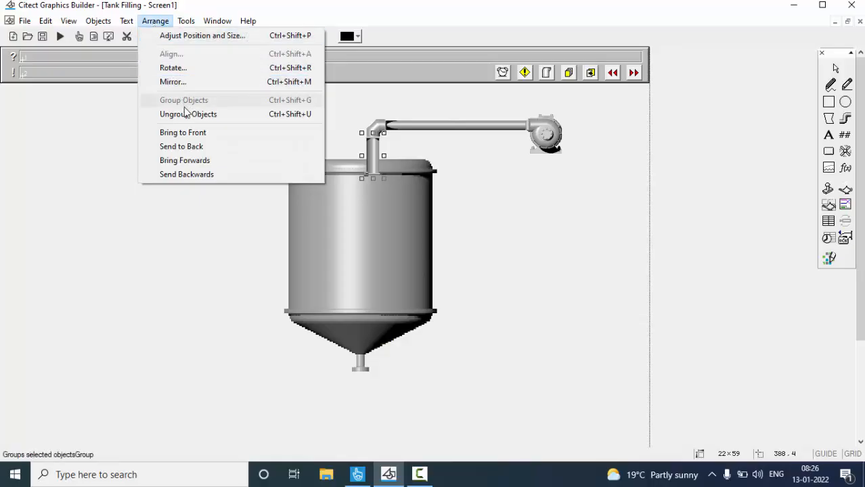
{"action": "left_click", "coordinate": [185, 147]}
{"action": "left_click", "coordinate": [243, 144]}
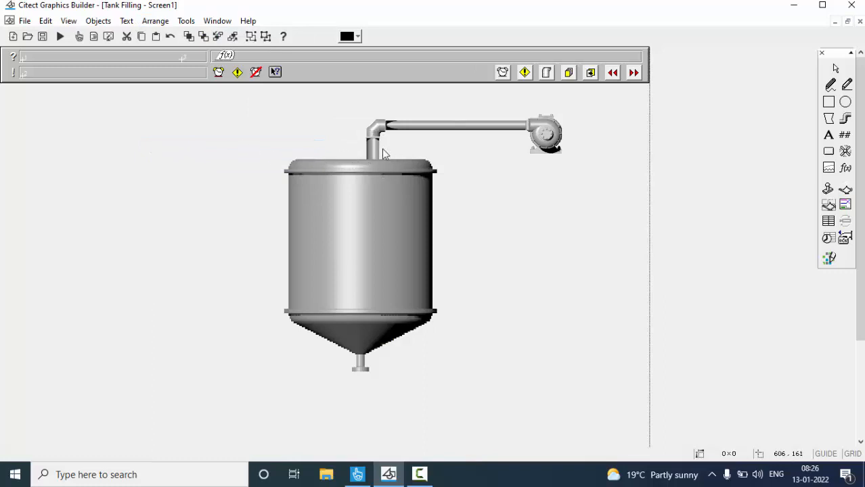
- Paste the left_large_grey symbol from the valve_butterfly library, size it to about 78×22 and place it on the vertical inlet pipe
{"action": "left_click", "coordinate": [829, 190]}
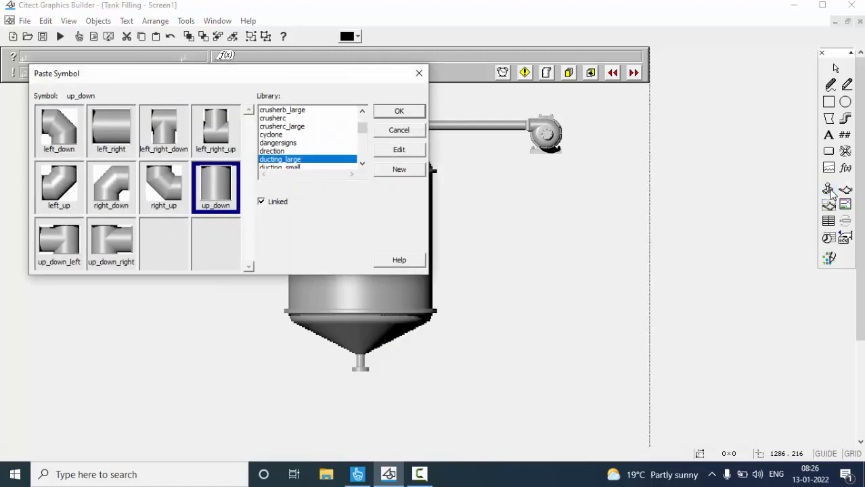
{"action": "left_click", "coordinate": [279, 134]}
{"action": "key", "text": "v"}
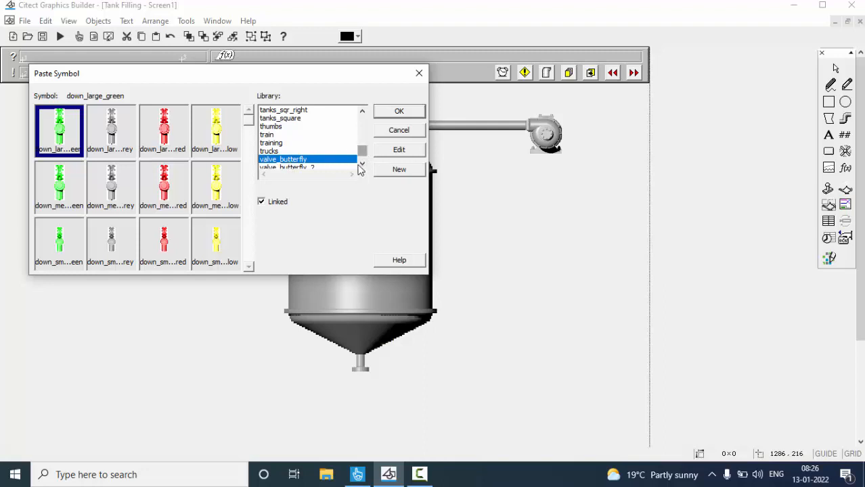
{"action": "left_click", "coordinate": [362, 163]}
{"action": "left_click", "coordinate": [249, 210]}
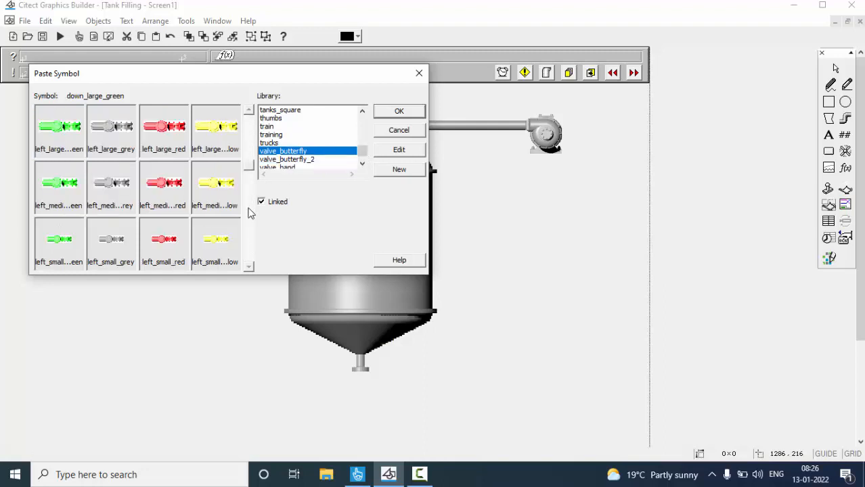
{"action": "left_click", "coordinate": [112, 131]}
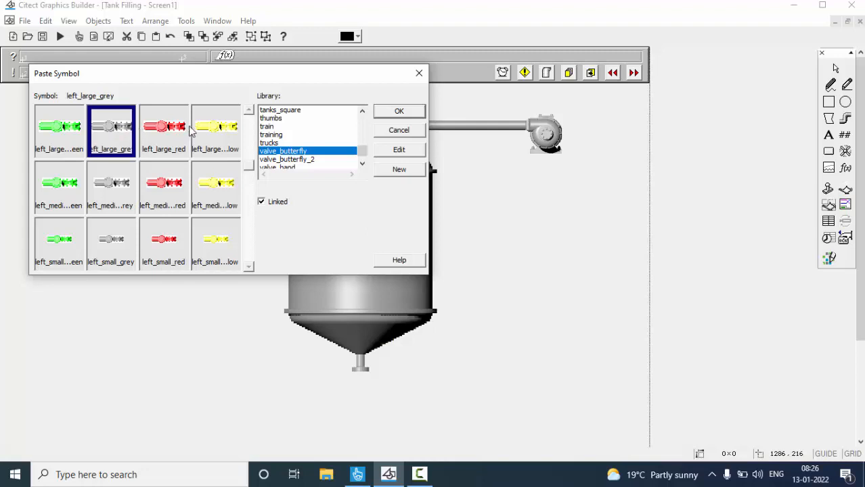
{"action": "left_click", "coordinate": [400, 114]}
{"action": "left_click_drag", "start_coordinate": [97, 120], "coordinate": [363, 151]}
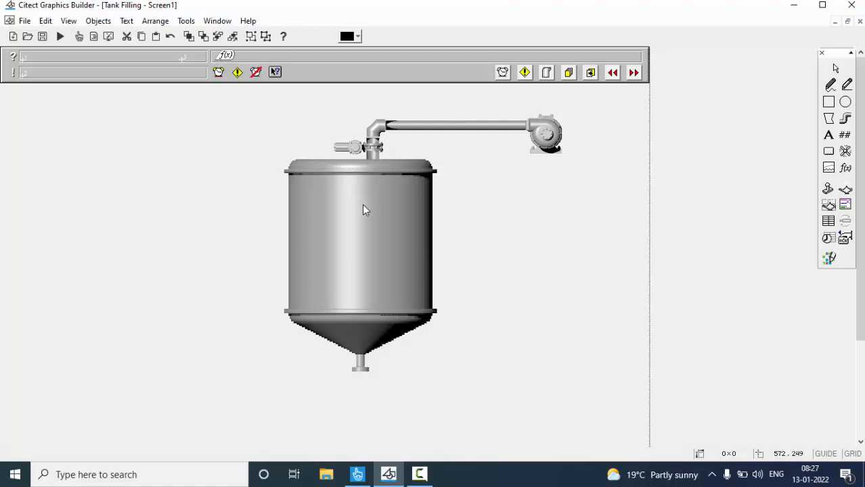
- Copy the inlet valve and place the duplicate on the outlet at the tank's bottom
{"action": "left_click", "coordinate": [343, 144]}
{"action": "right_click", "coordinate": [344, 146]}
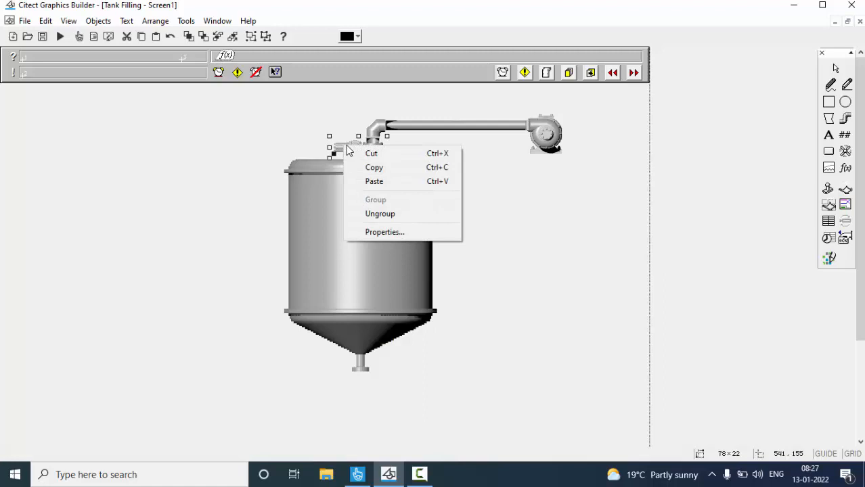
{"action": "left_click", "coordinate": [374, 167]}
{"action": "right_click", "coordinate": [164, 200]}
{"action": "left_click", "coordinate": [205, 236]}
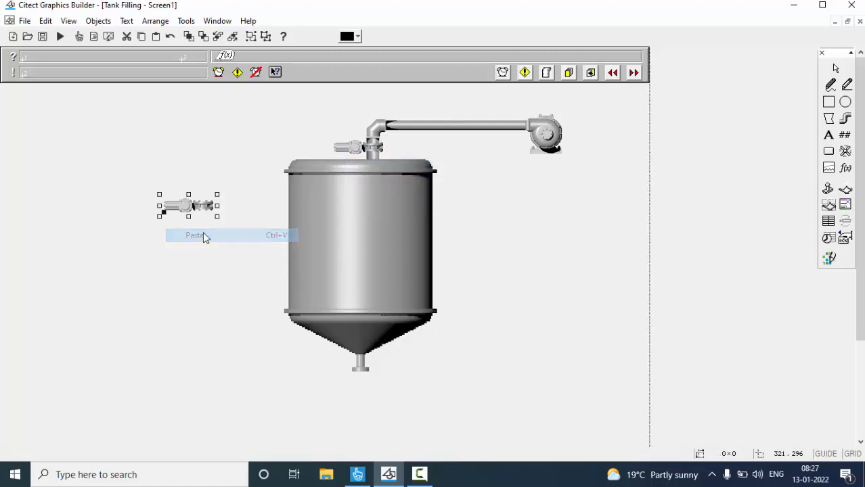
{"action": "left_click_drag", "start_coordinate": [185, 210], "coordinate": [341, 377]}
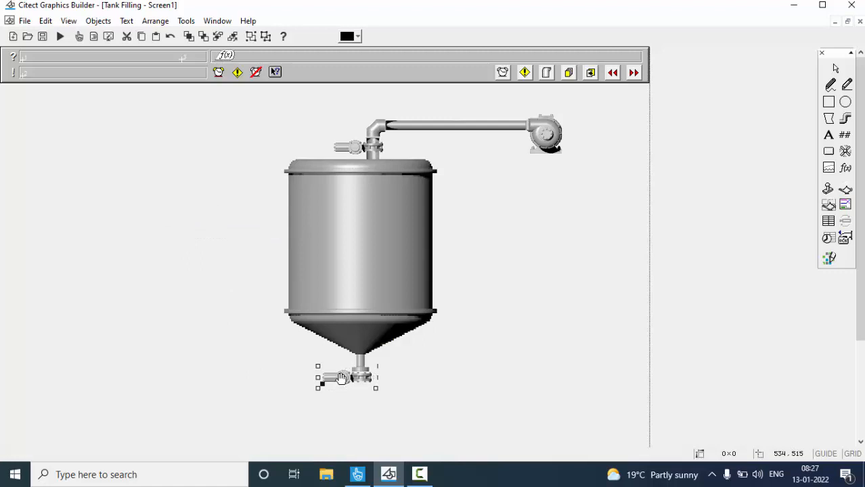
{"action": "left_click", "coordinate": [340, 378]}
{"action": "left_click", "coordinate": [340, 378]}
- Copy the vertical inlet pipe and place the duplicate below the tank, in line with the outlet valve
{"action": "left_click", "coordinate": [373, 156]}
{"action": "left_click", "coordinate": [372, 154]}
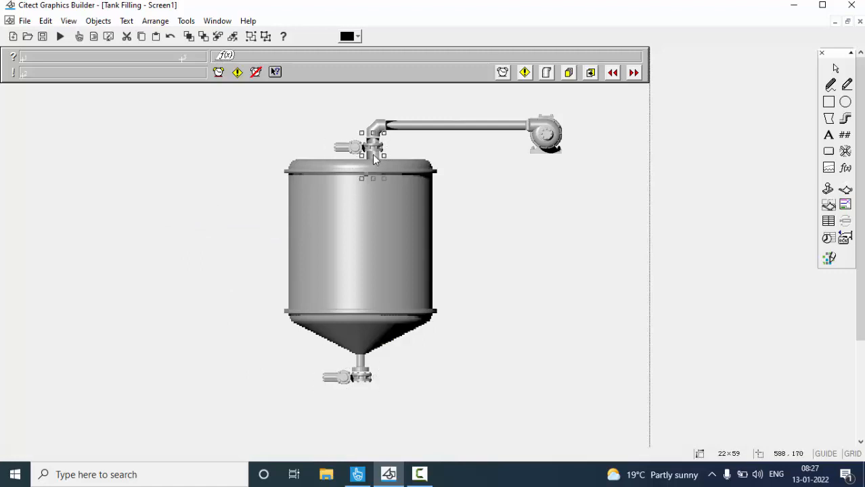
{"action": "right_click", "coordinate": [374, 158]}
{"action": "left_click", "coordinate": [393, 166]}
{"action": "right_click", "coordinate": [460, 237]}
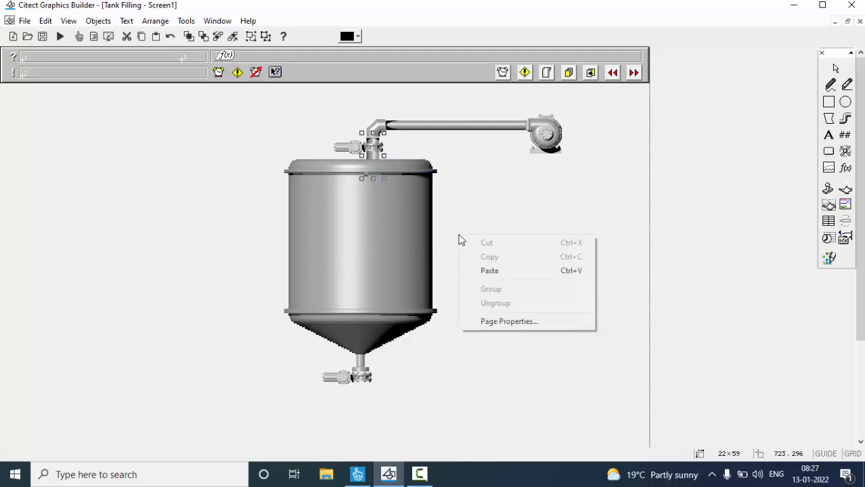
{"action": "left_click", "coordinate": [486, 269]}
{"action": "left_click_drag", "start_coordinate": [467, 255], "coordinate": [363, 393]}
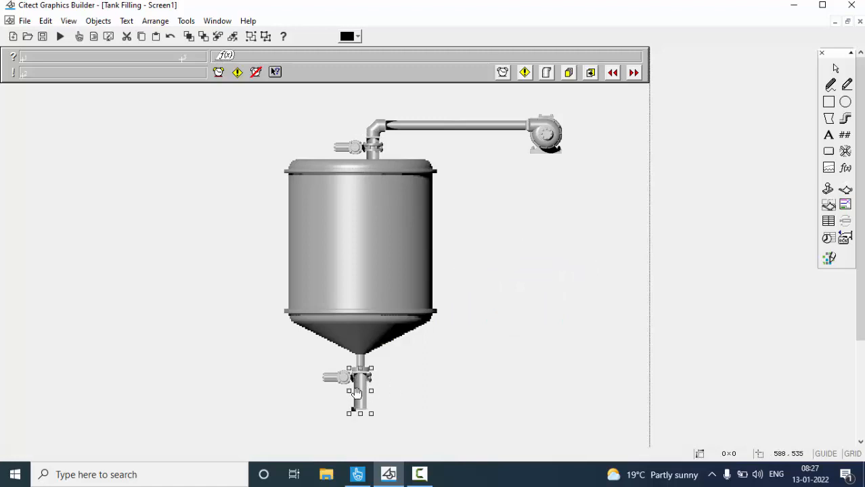
- Send the outlet pipe to the back, behind the outlet valve
{"action": "left_click", "coordinate": [156, 21]}
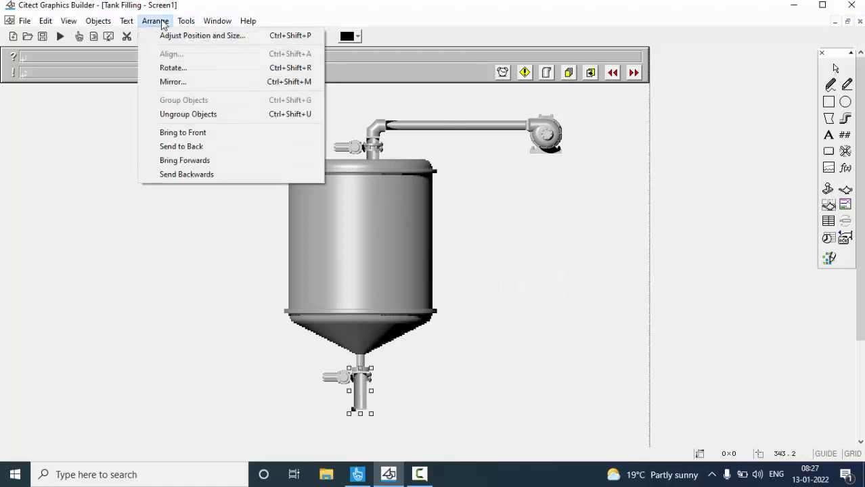
{"action": "left_click", "coordinate": [188, 145]}
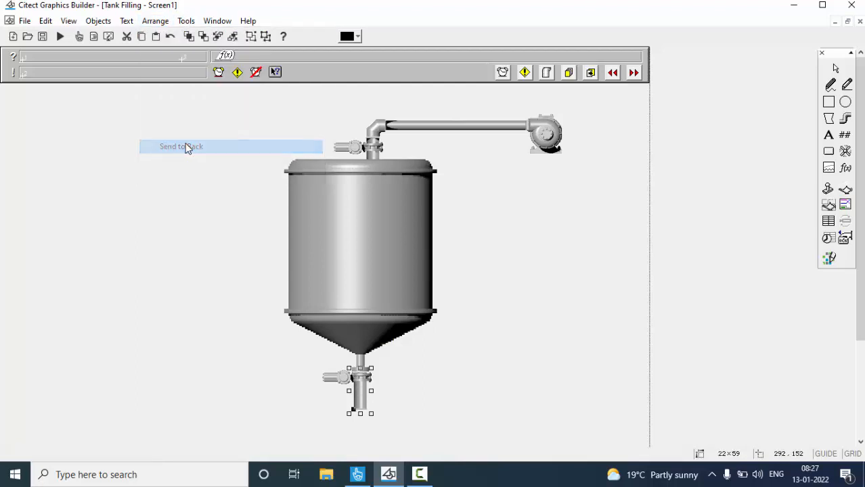
{"action": "left_click", "coordinate": [215, 249]}
- Nudge the outlet pipe up against the tank's nozzle and move the outlet valve slightly down onto the pipe
{"action": "left_click", "coordinate": [360, 391]}
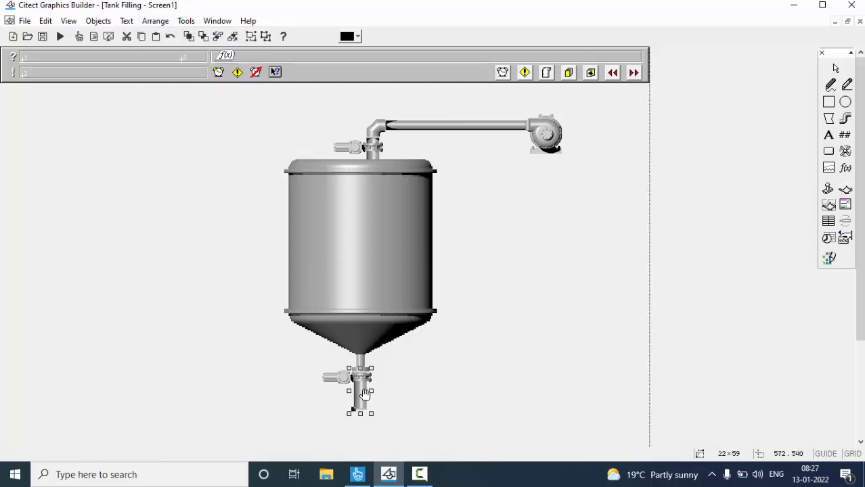
{"action": "key", "text": "Up"}
{"action": "key", "text": "Up"}
{"action": "key", "text": "Up"}
{"action": "key", "text": "Up"}
{"action": "key", "text": "Up"}
{"action": "key", "text": "Up"}
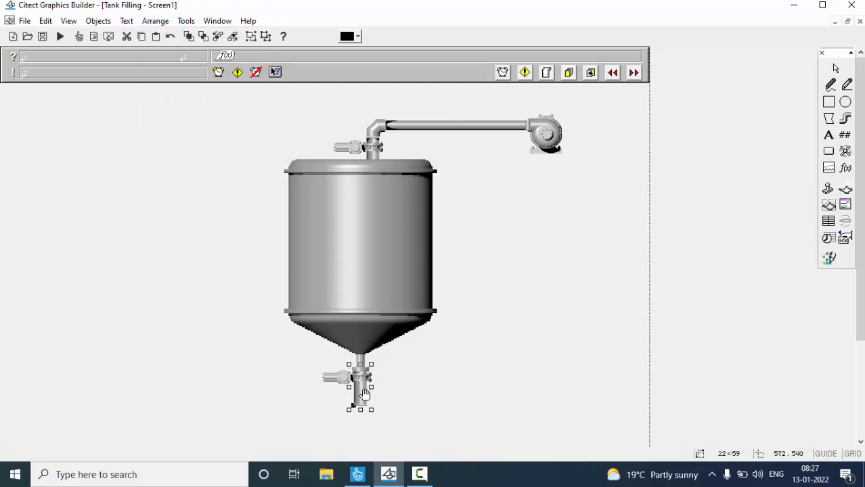
{"action": "left_click", "coordinate": [484, 357]}
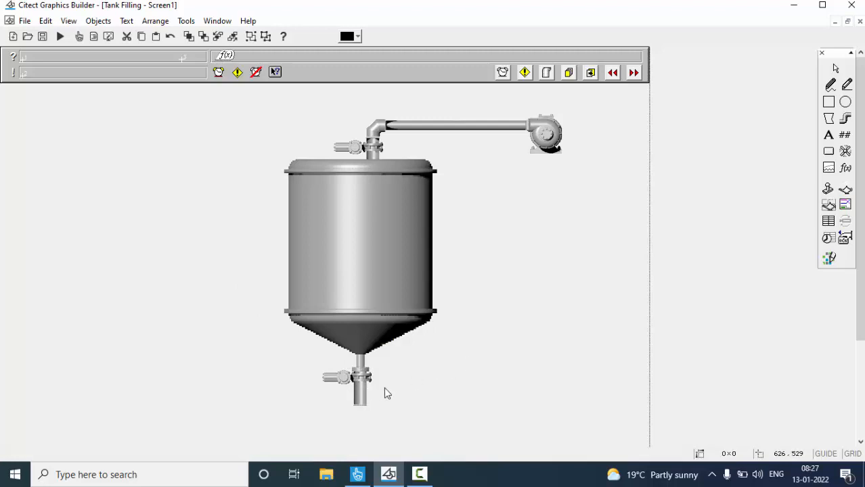
{"action": "left_click_drag", "start_coordinate": [346, 381], "coordinate": [346, 384]}
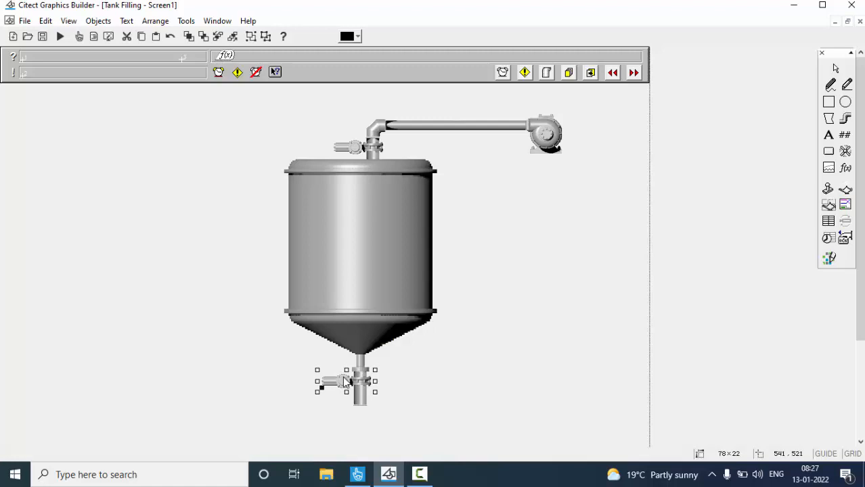
{"action": "left_click", "coordinate": [532, 225]}
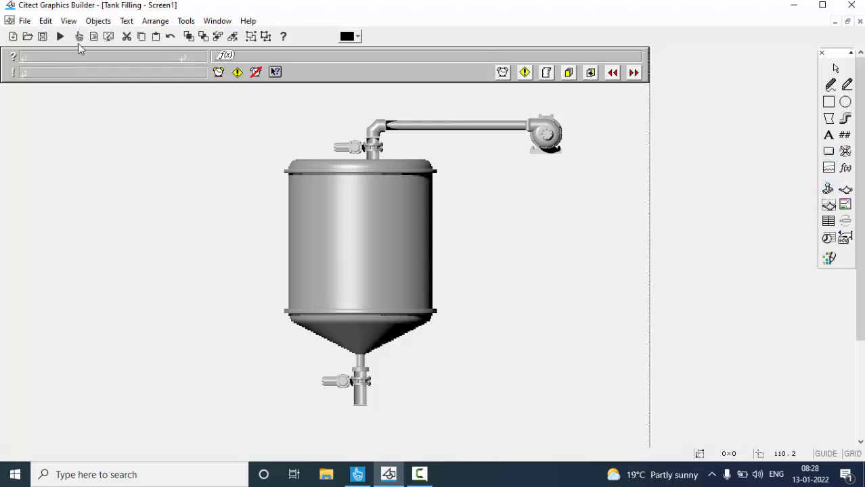
- Draw a small rectangle, about 45×24, in the empty area beside the tank and give it a light red fill
{"action": "left_click", "coordinate": [126, 21]}
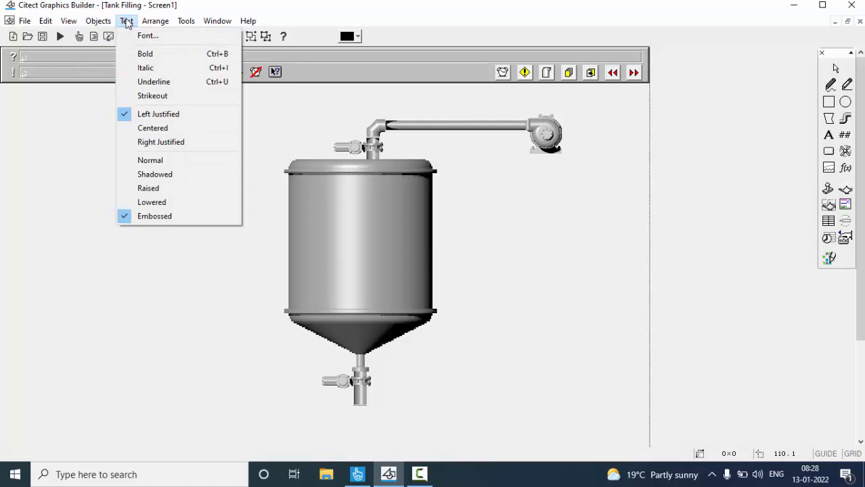
{"action": "mouse_move", "coordinate": [104, 24]}
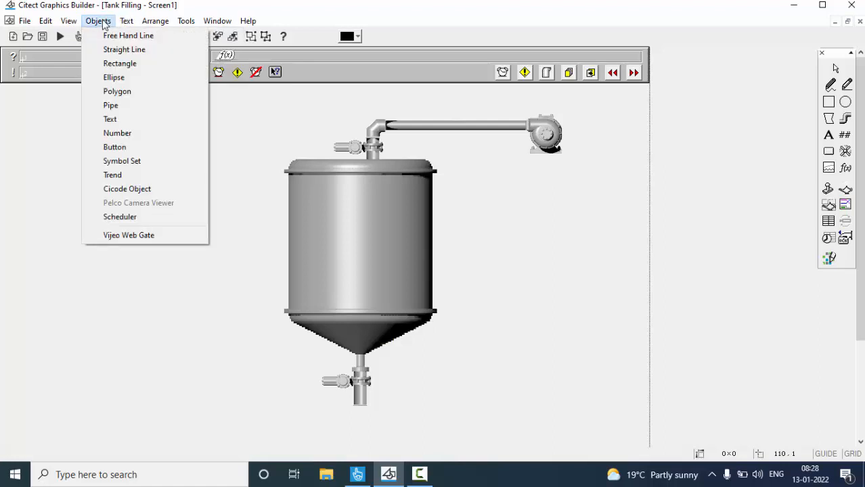
{"action": "left_click", "coordinate": [115, 65]}
{"action": "left_click_drag", "start_coordinate": [173, 201], "coordinate": [201, 215]}
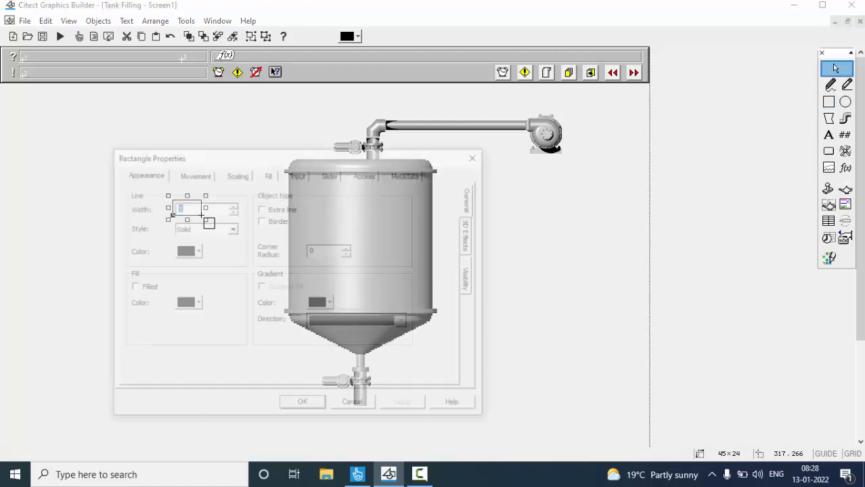
{"action": "left_click", "coordinate": [132, 288]}
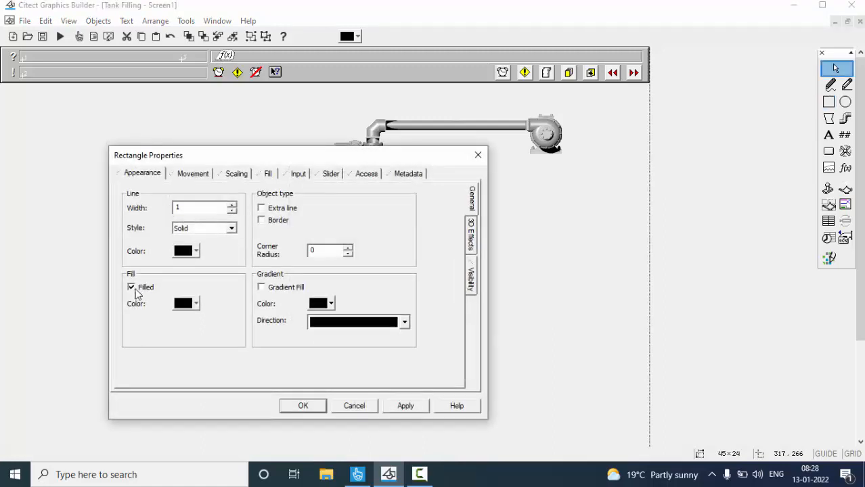
{"action": "left_click", "coordinate": [191, 307]}
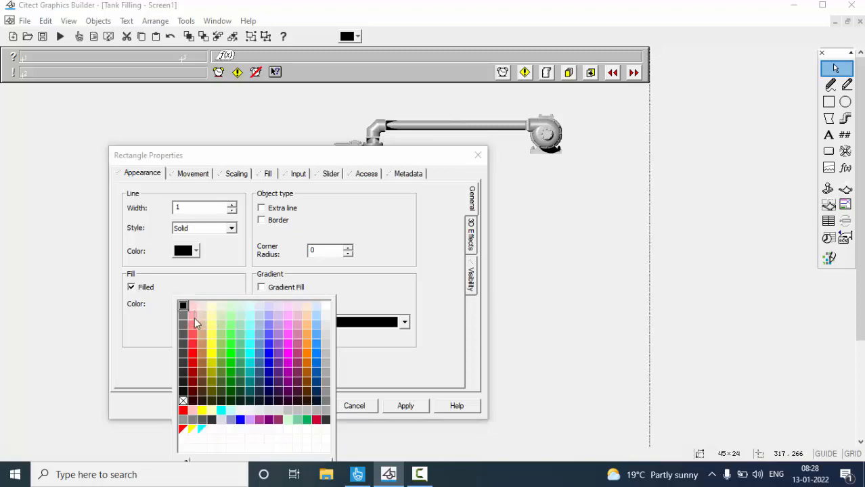
{"action": "left_click", "coordinate": [194, 324]}
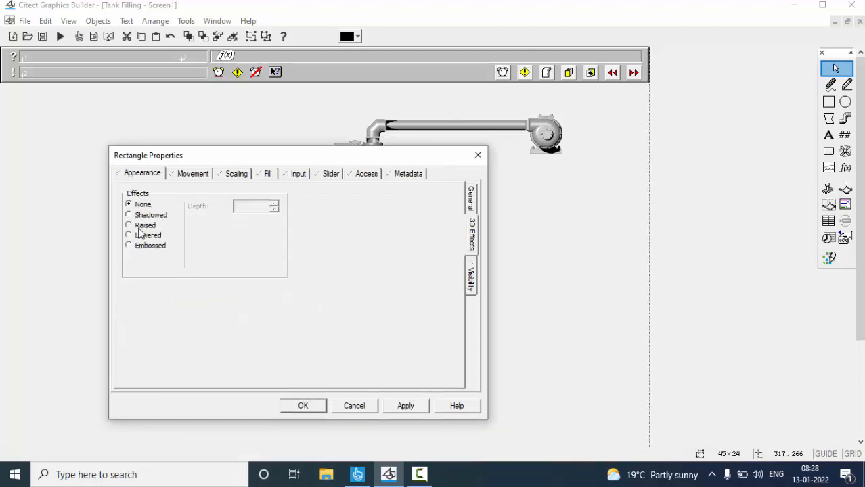
- Apply the Raised 3D effect to the rectangle and increase its depth
{"action": "left_click", "coordinate": [140, 227]}
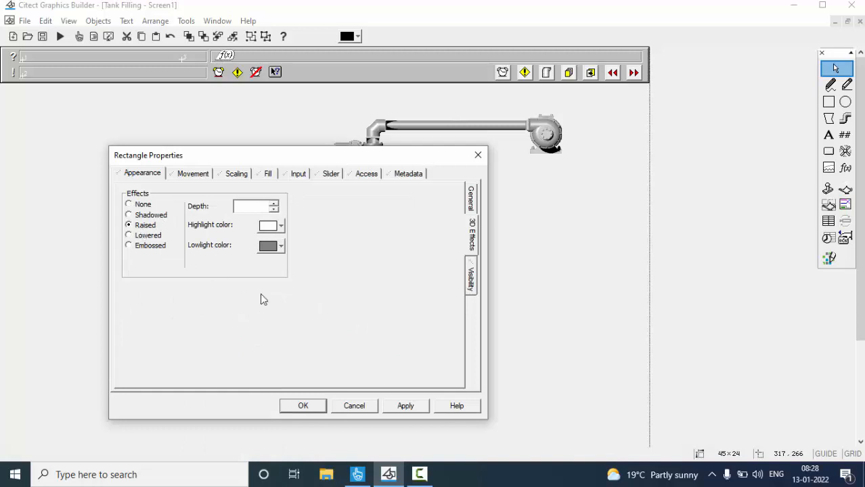
{"action": "left_click", "coordinate": [273, 203]}
{"action": "left_click", "coordinate": [273, 203]}
{"action": "left_click", "coordinate": [303, 406]}
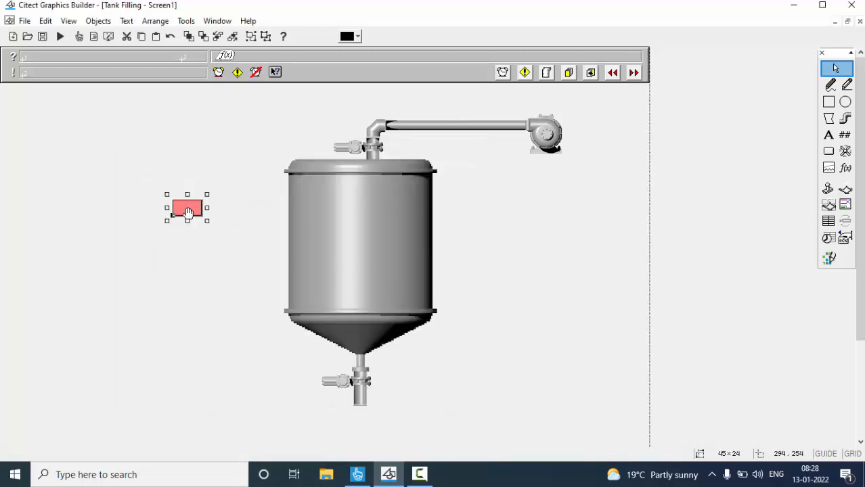
- Move the red rectangle onto the tank's upper right edge, just below the lid
{"action": "left_click_drag", "start_coordinate": [189, 212], "coordinate": [457, 204]}
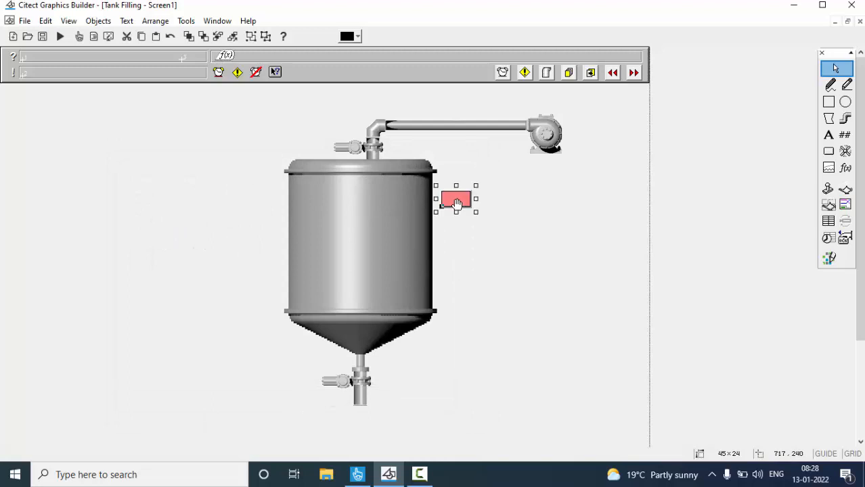
{"action": "double_click", "coordinate": [463, 204]}
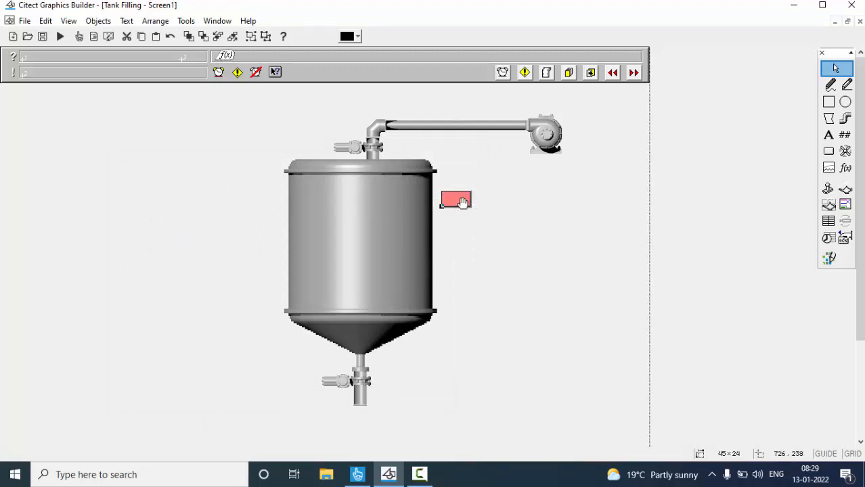
{"action": "left_click_drag", "start_coordinate": [463, 203], "coordinate": [421, 191]}
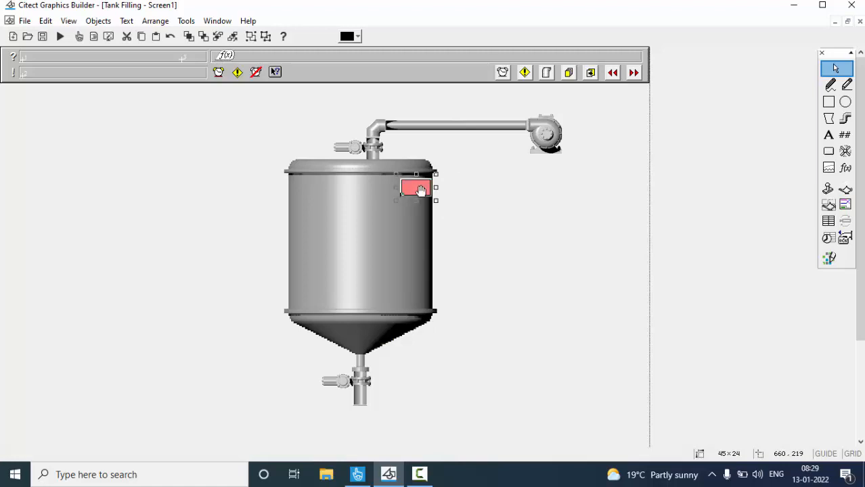
- Copy the red rectangle and place the duplicate at the tank's lower right edge, in line below the first
{"action": "right_click", "coordinate": [420, 191]}
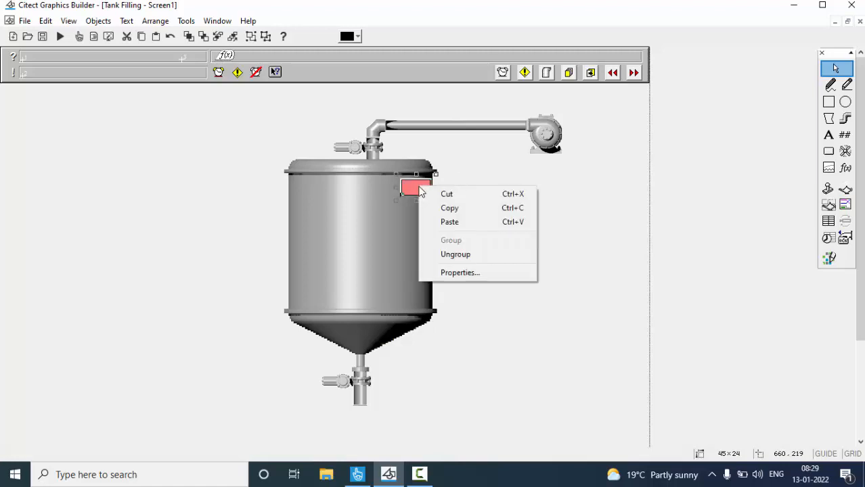
{"action": "left_click", "coordinate": [448, 208]}
{"action": "right_click", "coordinate": [483, 227]}
{"action": "left_click", "coordinate": [509, 263]}
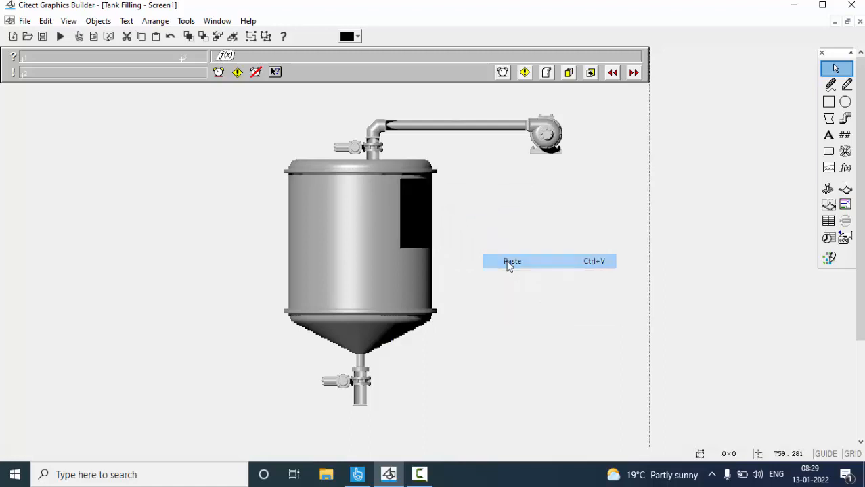
{"action": "left_click", "coordinate": [493, 238]}
{"action": "left_click_drag", "start_coordinate": [419, 297], "coordinate": [415, 301]}
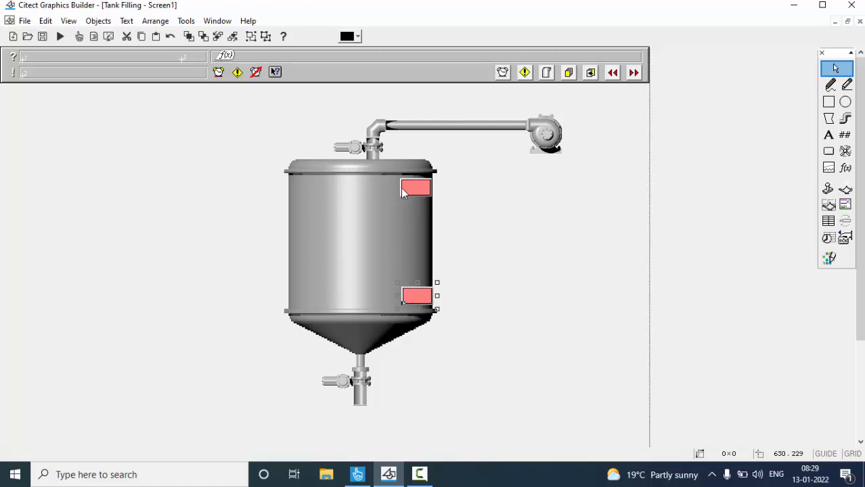
- Add the text LOW SIGNAL in Arial size 14 to the right of the lower red rectangle
{"action": "left_click", "coordinate": [828, 135]}
{"action": "left_click", "coordinate": [476, 281]}
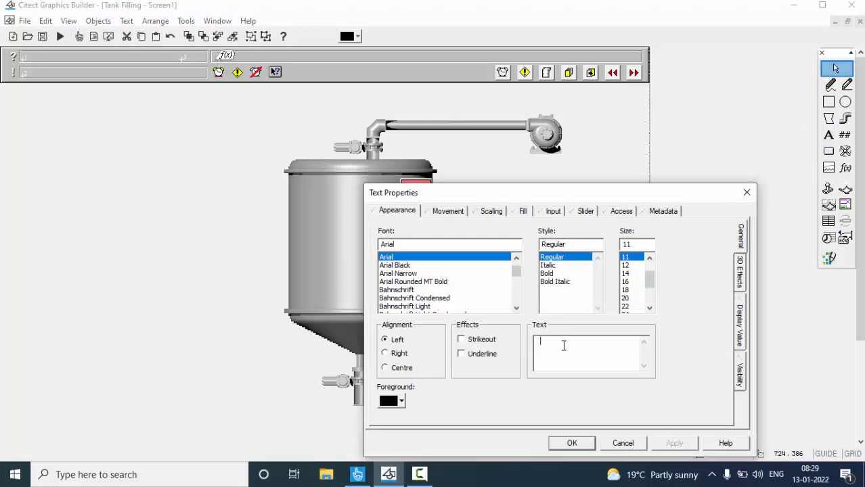
{"action": "left_click", "coordinate": [628, 275]}
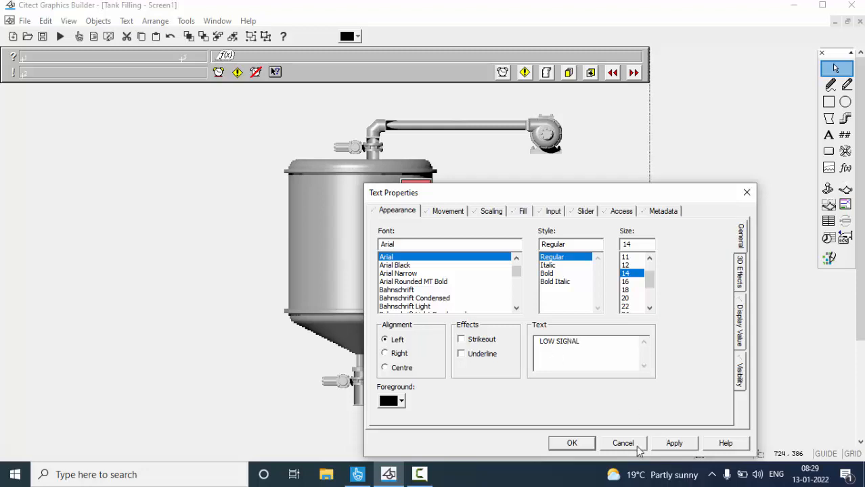
{"action": "left_click", "coordinate": [574, 443]}
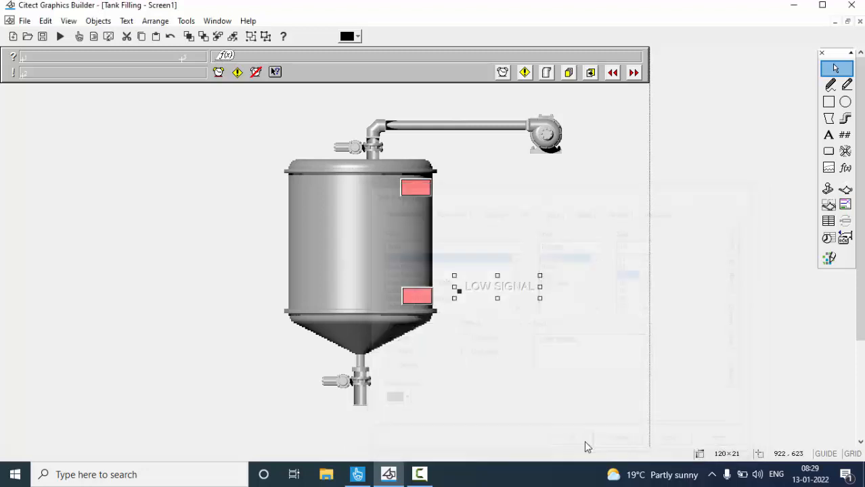
- Set the LOW SIGNAL text's 3D effect to None and align the label right beside the lower rectangle
{"action": "double_click", "coordinate": [492, 294]}
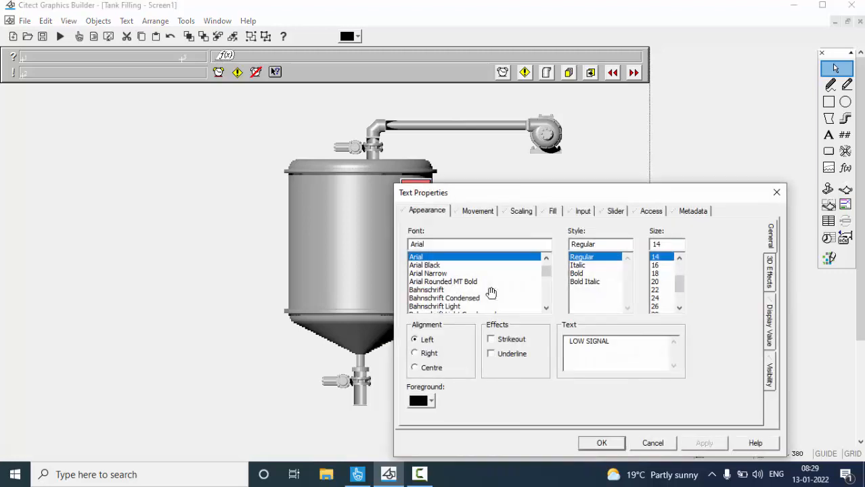
{"action": "left_click", "coordinate": [770, 277]}
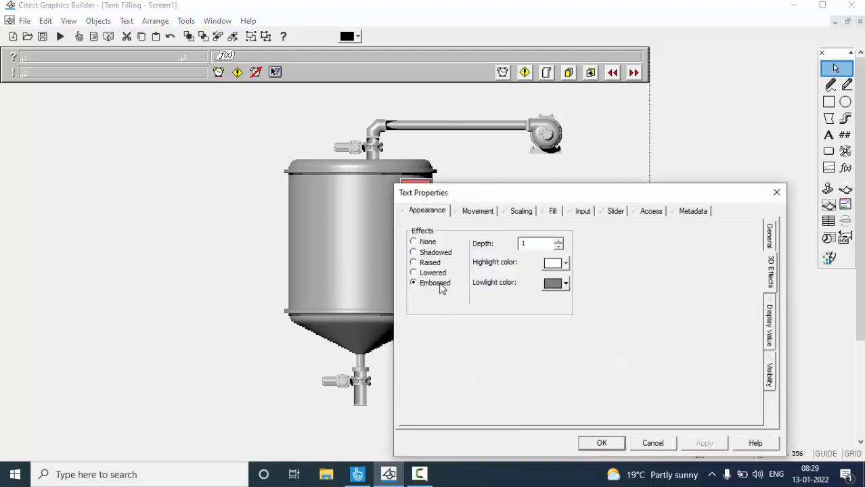
{"action": "left_click", "coordinate": [427, 242]}
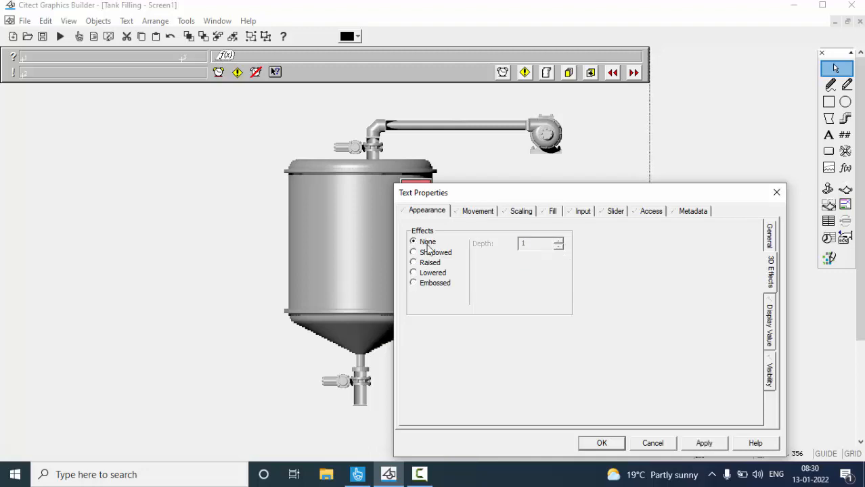
{"action": "left_click", "coordinate": [601, 443]}
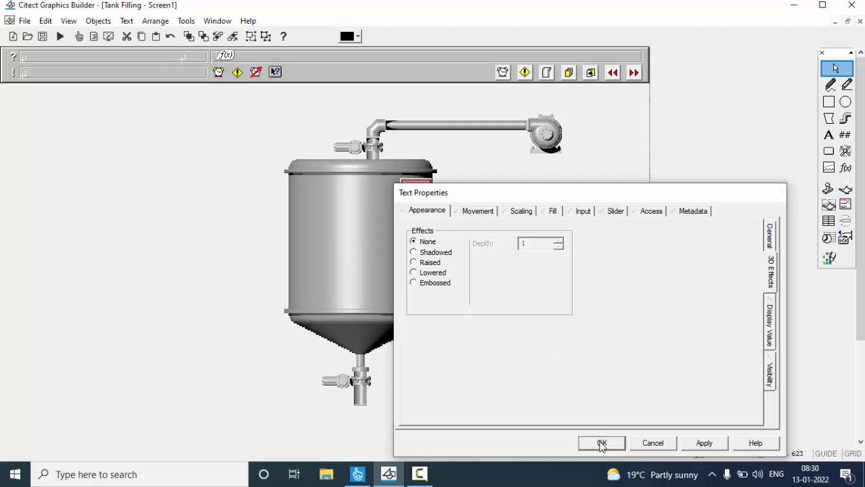
{"action": "left_click_drag", "start_coordinate": [504, 293], "coordinate": [482, 301]}
- Copy the LOW SIGNAL label and place the duplicate beside the upper red rectangle
{"action": "right_click", "coordinate": [483, 302]}
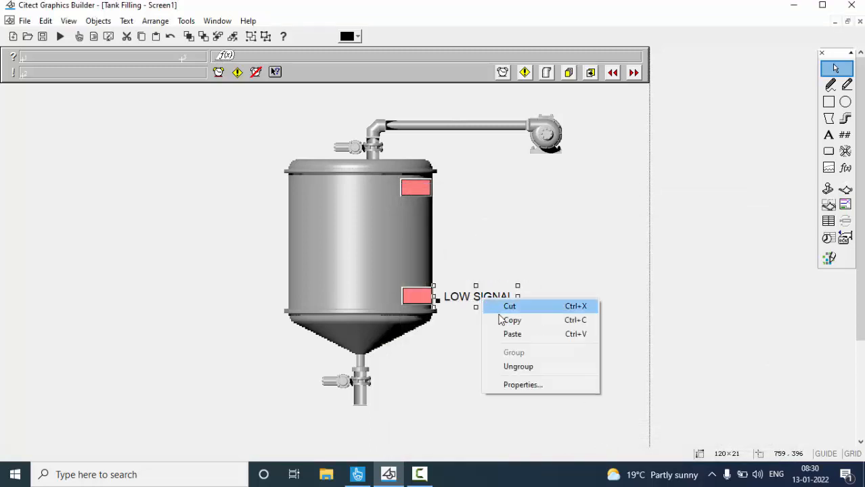
{"action": "left_click", "coordinate": [501, 318]}
{"action": "right_click", "coordinate": [471, 223]}
{"action": "left_click", "coordinate": [498, 254]}
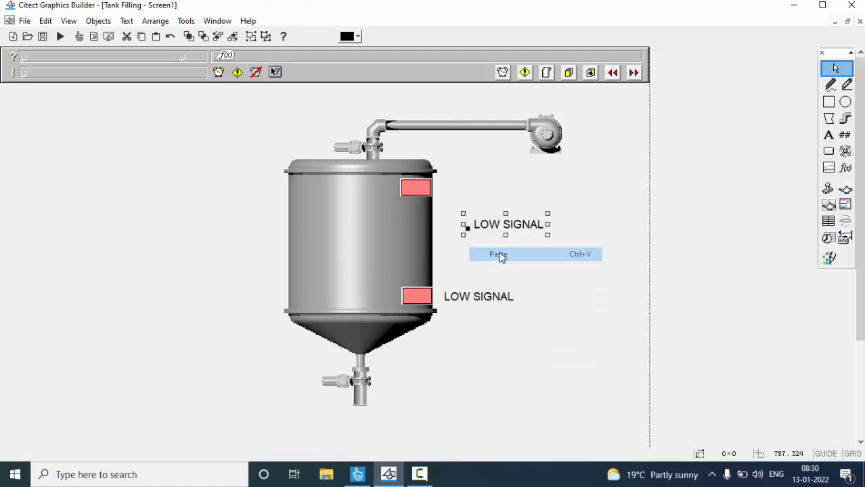
{"action": "left_click_drag", "start_coordinate": [500, 224], "coordinate": [465, 192]}
- Change the upper label's text to HIGH SIGNAL
{"action": "double_click", "coordinate": [465, 192]}
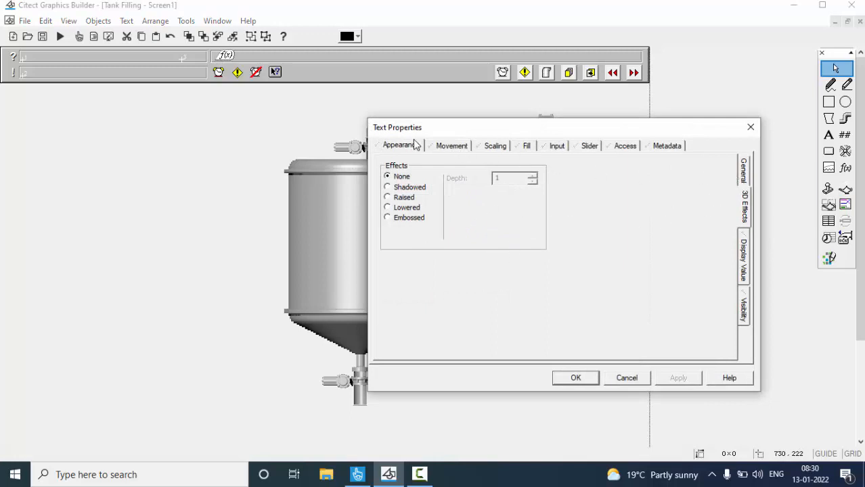
{"action": "left_click", "coordinate": [744, 171]}
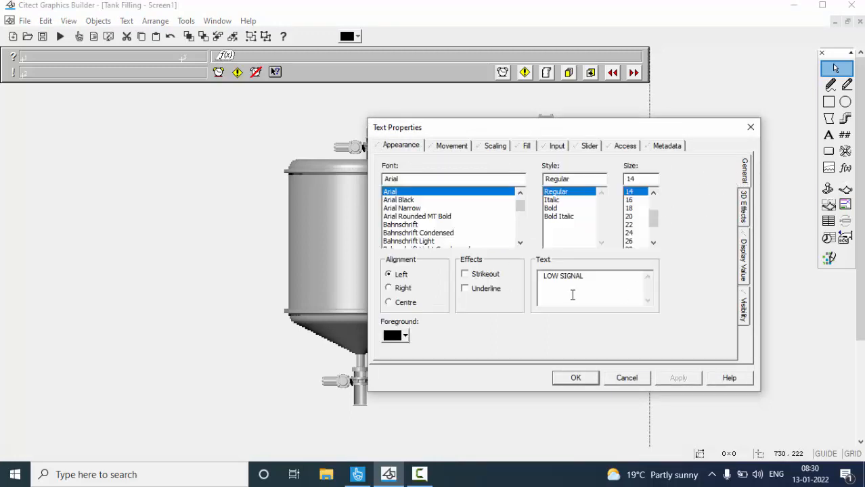
{"action": "key", "text": "Delete"}
{"action": "key", "text": "Delete"}
{"action": "key", "text": "Delete"}
{"action": "key", "text": "Delete"}
{"action": "type", "text": "HIGH"}
{"action": "left_click", "coordinate": [574, 378]}
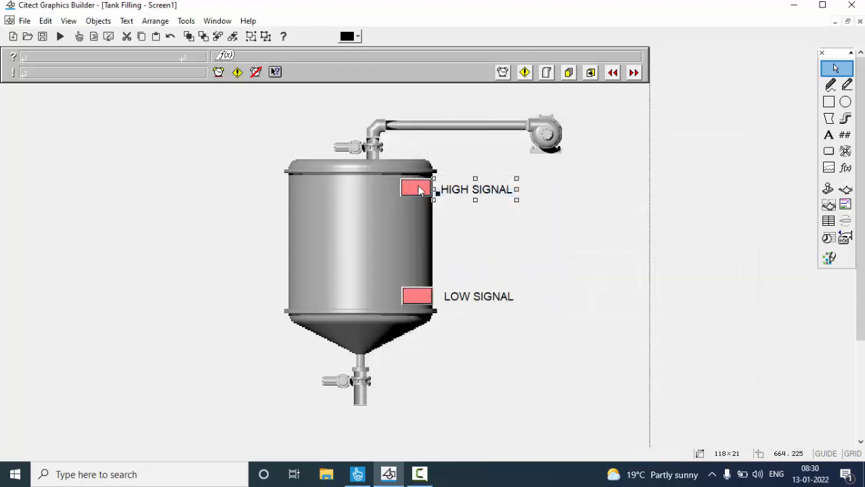
{"action": "left_click", "coordinate": [472, 300]}
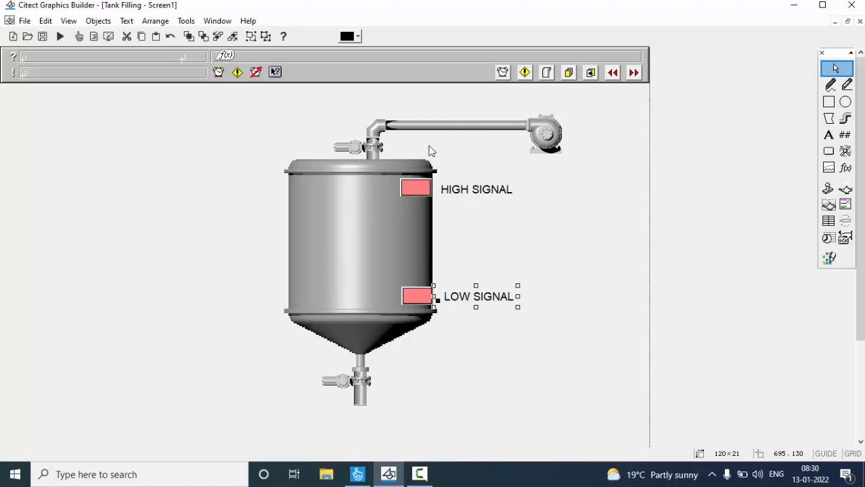
{"action": "left_click", "coordinate": [531, 222]}
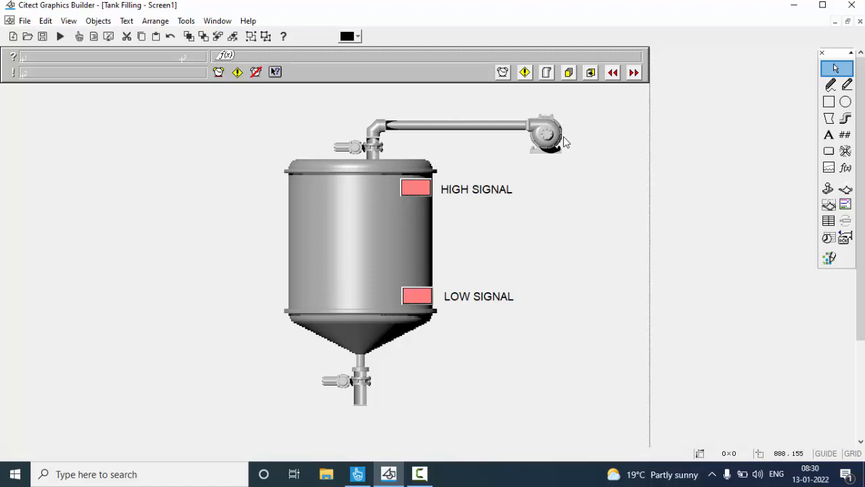
{"action": "left_click", "coordinate": [342, 149]}
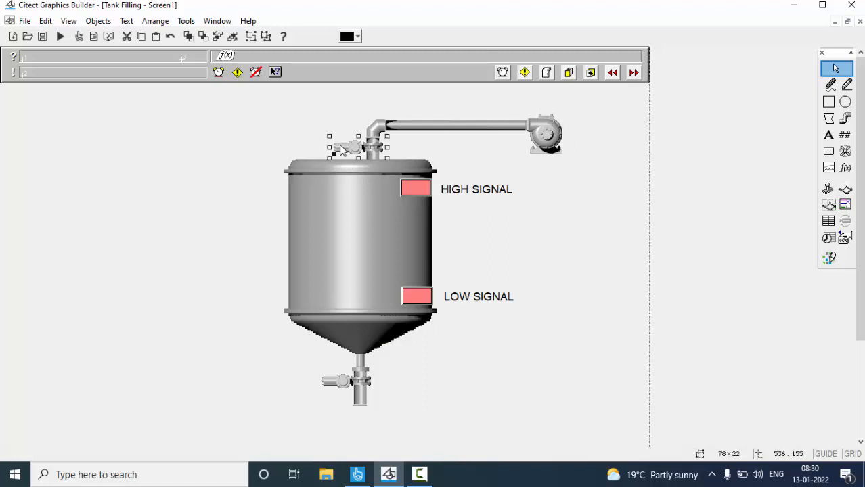
- Copy the HIGH SIGNAL label and paste it to the left of the inlet valve
{"action": "left_click", "coordinate": [459, 192]}
{"action": "right_click", "coordinate": [459, 192]}
{"action": "left_click", "coordinate": [487, 212]}
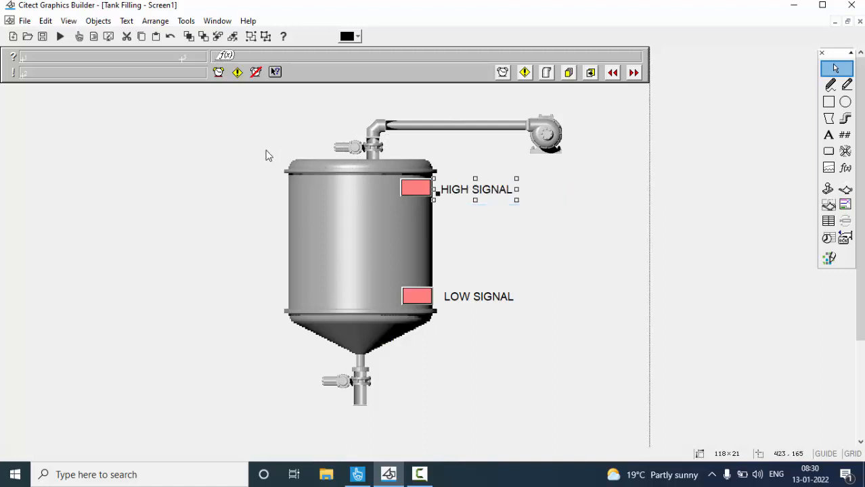
{"action": "right_click", "coordinate": [266, 155]}
{"action": "left_click", "coordinate": [286, 181]}
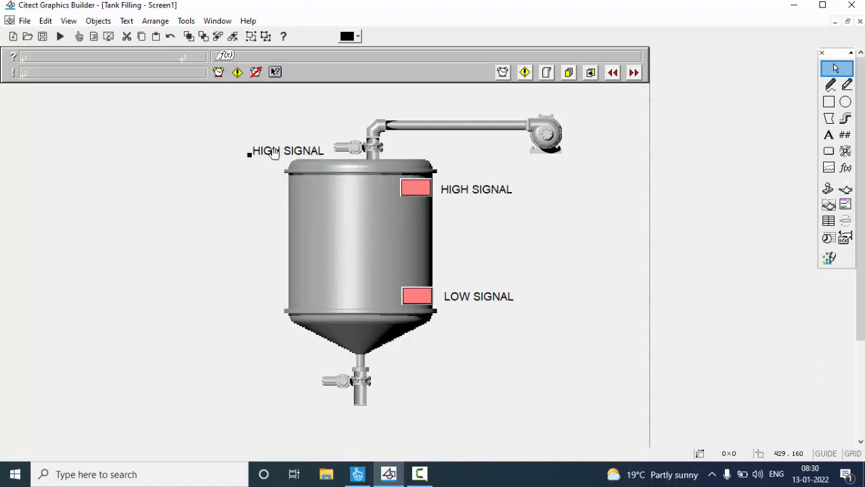
- Change the pasted label's text to INPUT VALVE and align it beside the inlet valve
{"action": "double_click", "coordinate": [272, 152]}
{"action": "left_click_drag", "start_coordinate": [394, 236], "coordinate": [245, 242]}
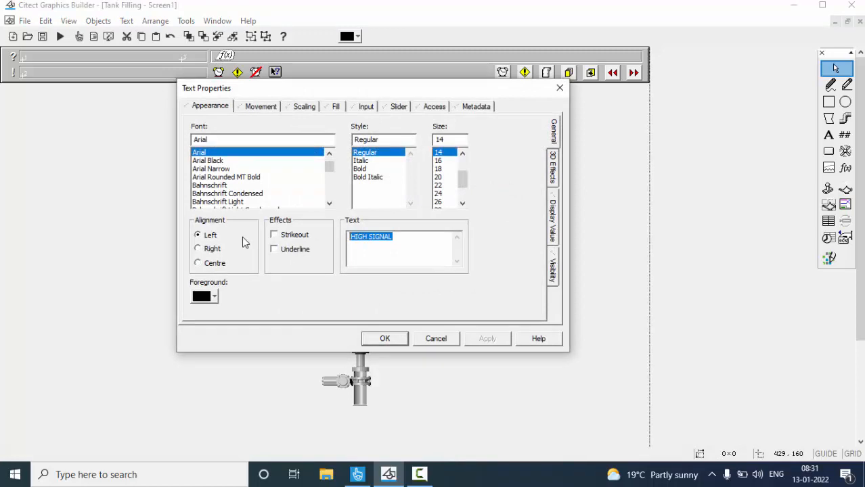
{"action": "type", "text": "INPUT VALVE"}
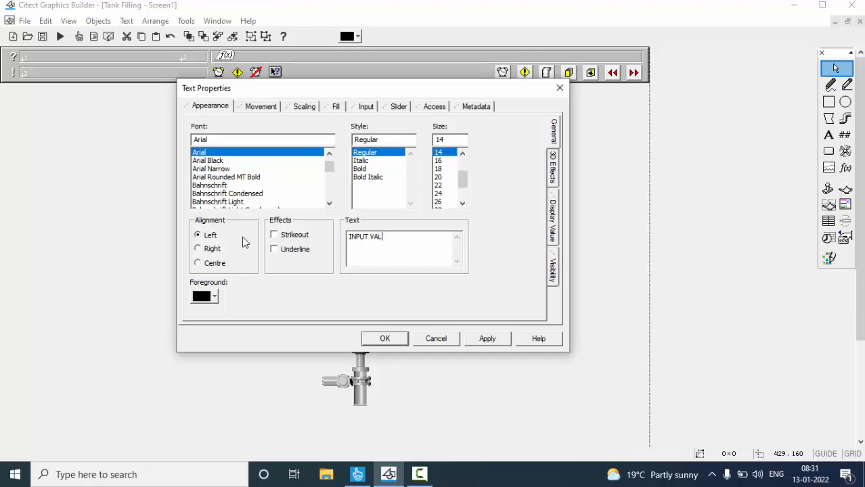
{"action": "left_click", "coordinate": [385, 339]}
{"action": "mouse_move", "coordinate": [269, 160]}
{"action": "left_mouse_down"}
{"action": "mouse_move", "coordinate": [252, 150]}
{"action": "mouse_move", "coordinate": [278, 151]}
{"action": "left_mouse_up"}
- Copy the INPUT VALVE label and place the duplicate just below and left of the outlet valve
{"action": "right_click", "coordinate": [285, 140]}
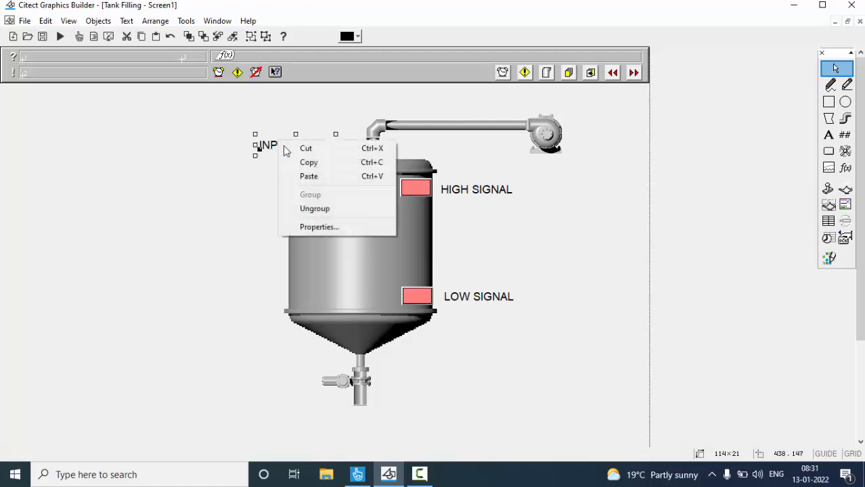
{"action": "left_click", "coordinate": [308, 162]}
{"action": "right_click", "coordinate": [220, 368]}
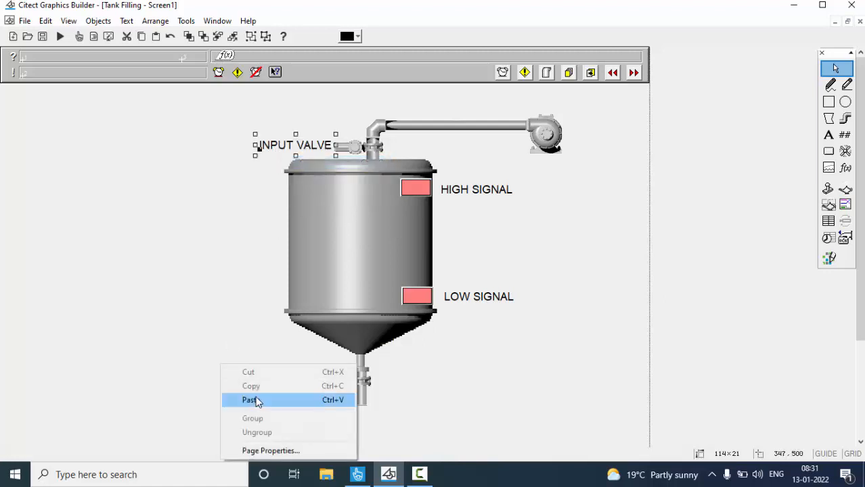
{"action": "left_click", "coordinate": [251, 400]}
{"action": "left_click_drag", "start_coordinate": [250, 374], "coordinate": [295, 400]}
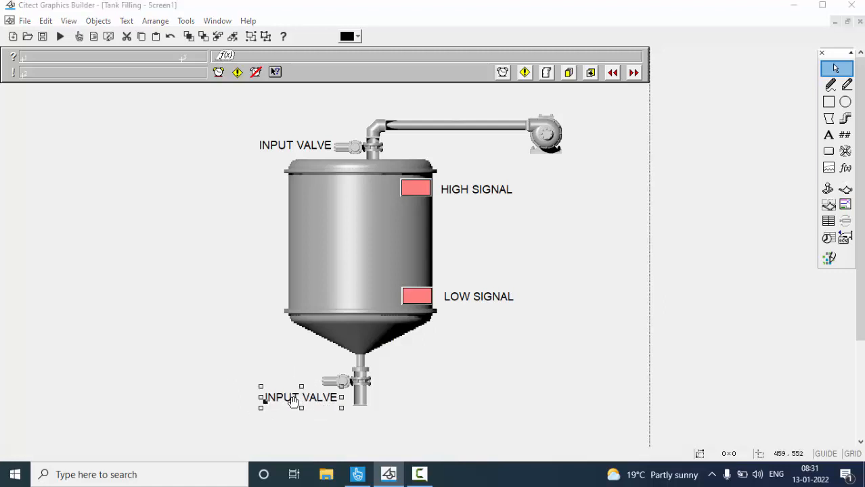
- Change the duplicated label's text to OUTPUT VALVE and save the page
{"action": "double_click", "coordinate": [292, 398]}
{"action": "left_click_drag", "start_coordinate": [389, 345], "coordinate": [378, 370]}
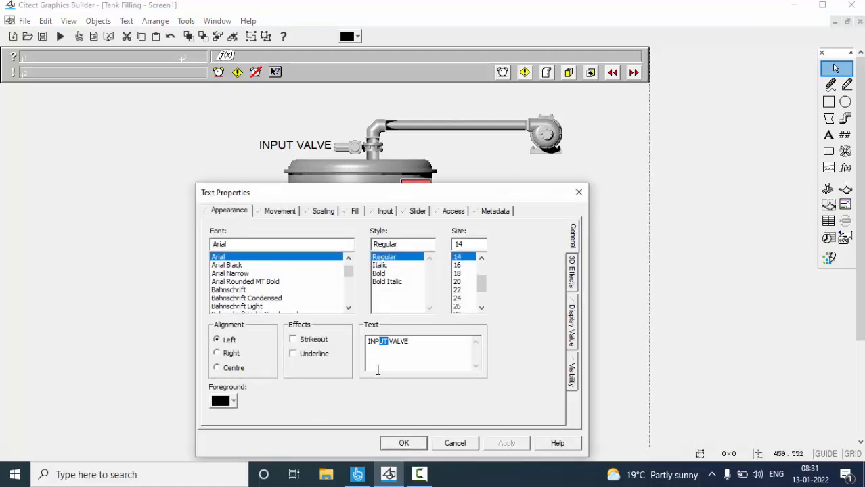
{"action": "key", "text": "BackSpace"}
{"action": "key", "text": "BackSpace"}
{"action": "key", "text": "BackSpace"}
{"action": "key", "text": "BackSpace"}
{"action": "type", "text": "OUTPUT"}
{"action": "left_click", "coordinate": [404, 442]}
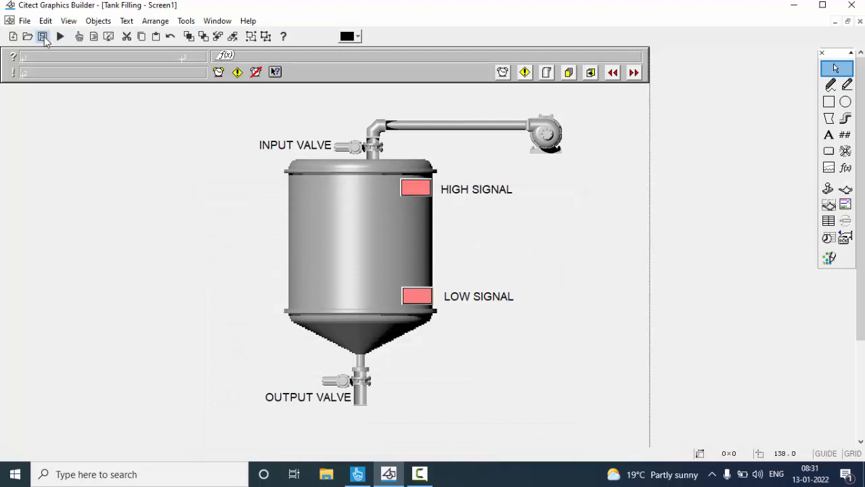
{"action": "left_click", "coordinate": [42, 37]}
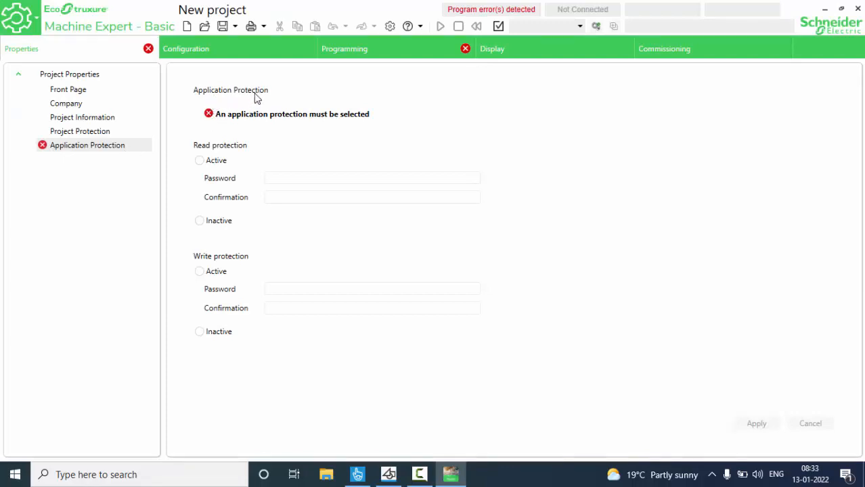
- Set both the read protection and the write protection of the application to Inactive and apply
{"action": "left_click", "coordinate": [199, 221]}
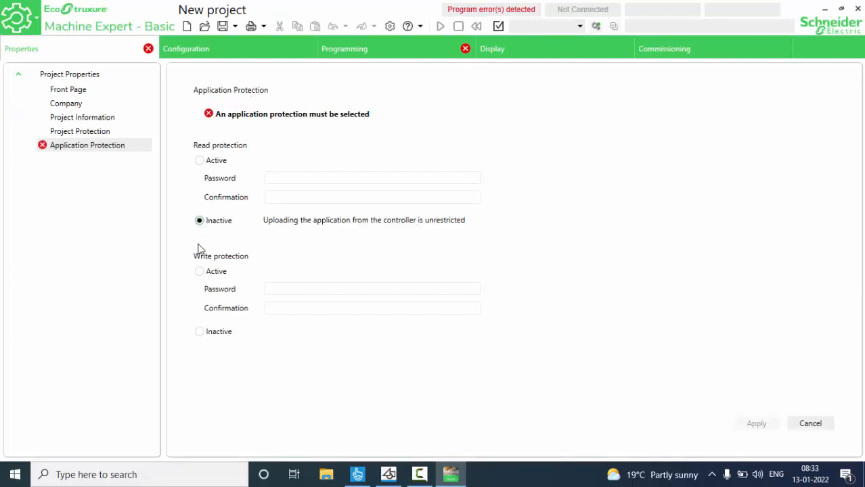
{"action": "left_click", "coordinate": [199, 332]}
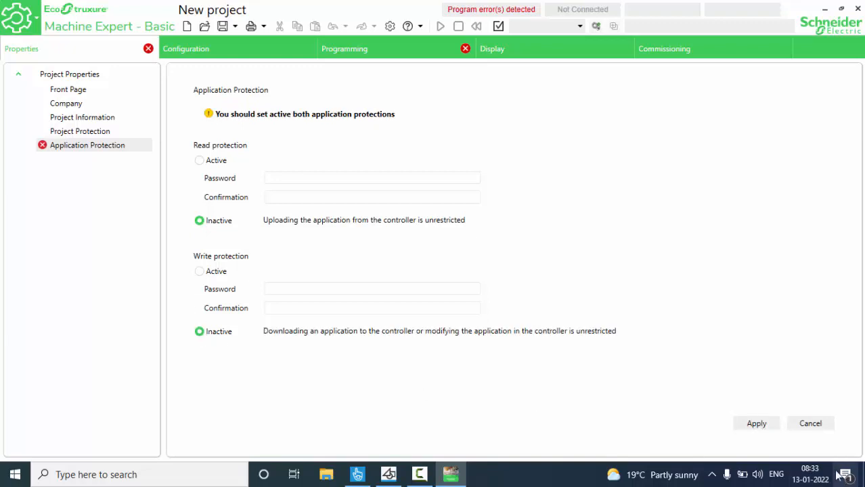
{"action": "left_click", "coordinate": [762, 424]}
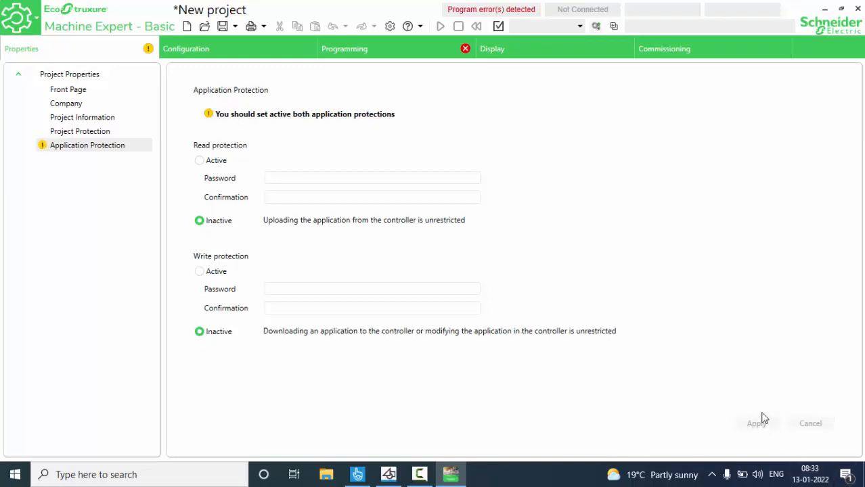
- Replace the project's controller with the TM200C16T from the M200 Logic Controllers and accept the replacement
{"action": "left_click", "coordinate": [220, 50]}
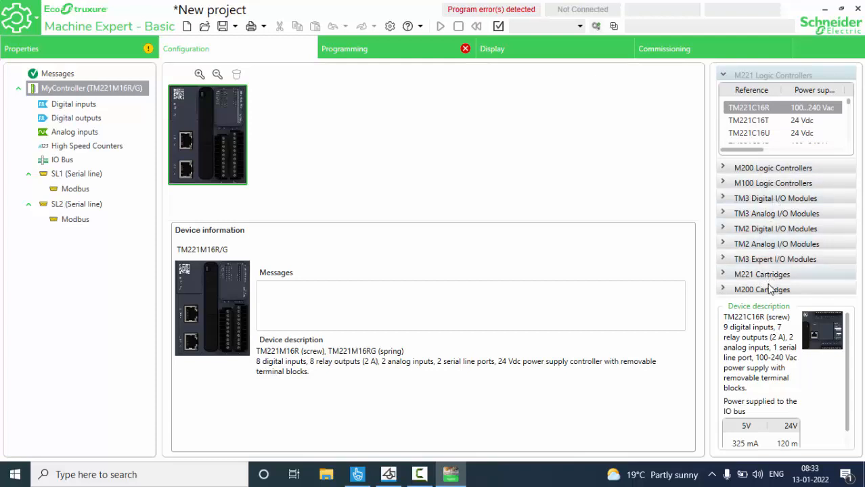
{"action": "left_click", "coordinate": [762, 169]}
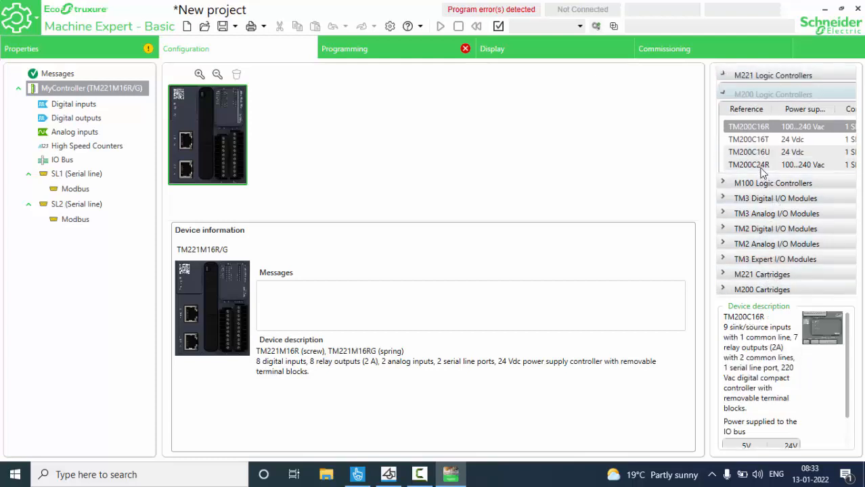
{"action": "left_click", "coordinate": [752, 137]}
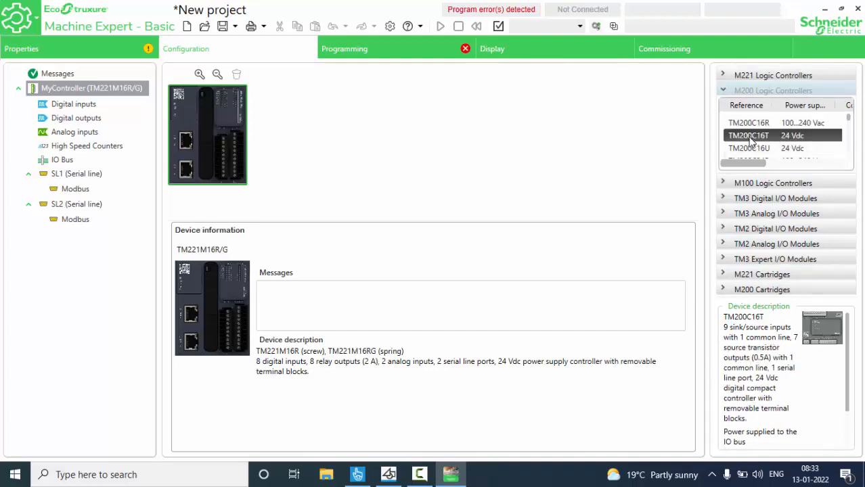
{"action": "left_click_drag", "start_coordinate": [751, 138], "coordinate": [320, 125]}
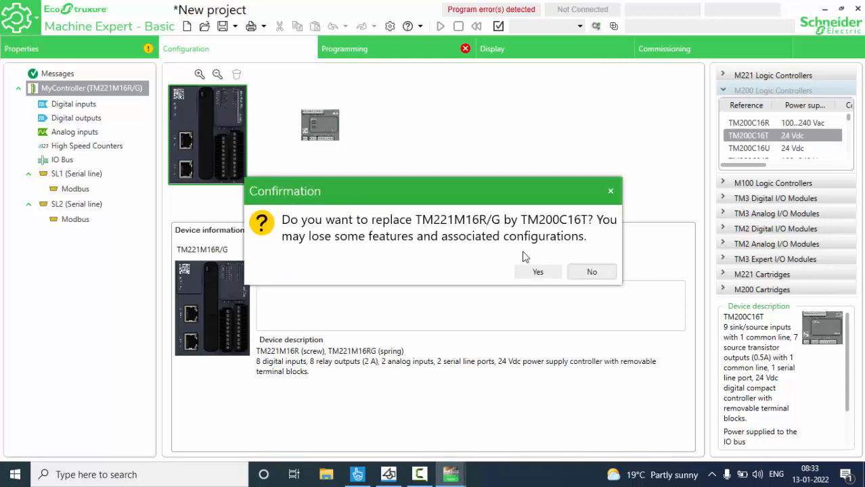
{"action": "left_click", "coordinate": [538, 272]}
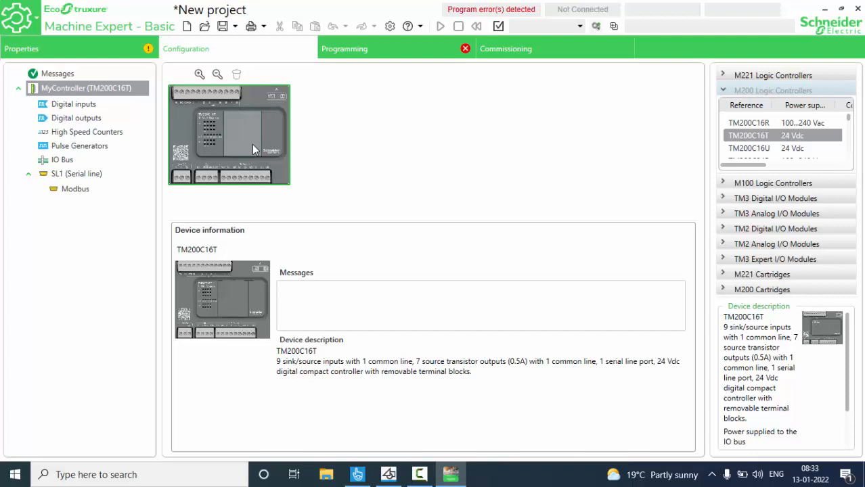
- Open the controller's digital inputs configuration and enter the comment AUTO MODE ON for %I0.0
{"action": "left_click", "coordinate": [406, 49]}
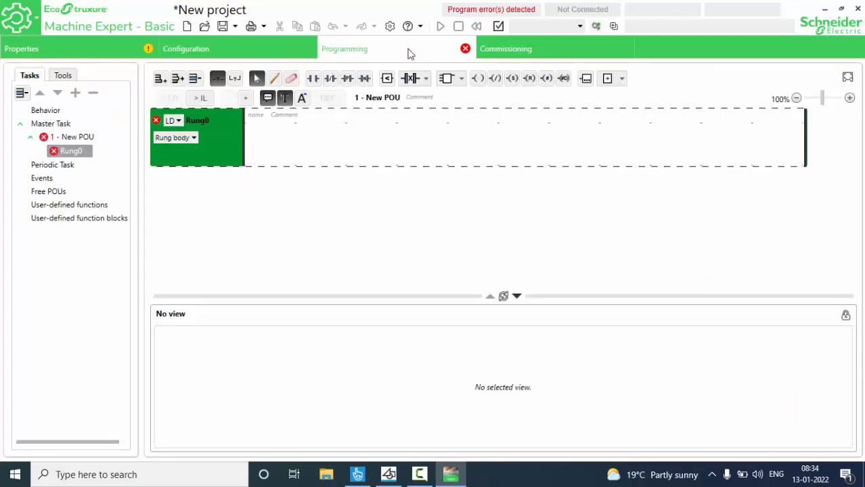
{"action": "left_click", "coordinate": [261, 48]}
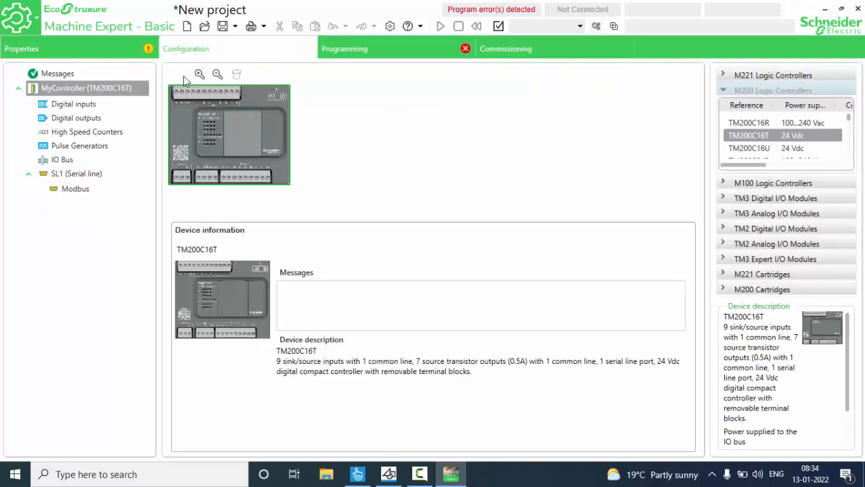
{"action": "left_click_drag", "start_coordinate": [70, 108], "coordinate": [71, 112]}
{"action": "left_click", "coordinate": [72, 109]}
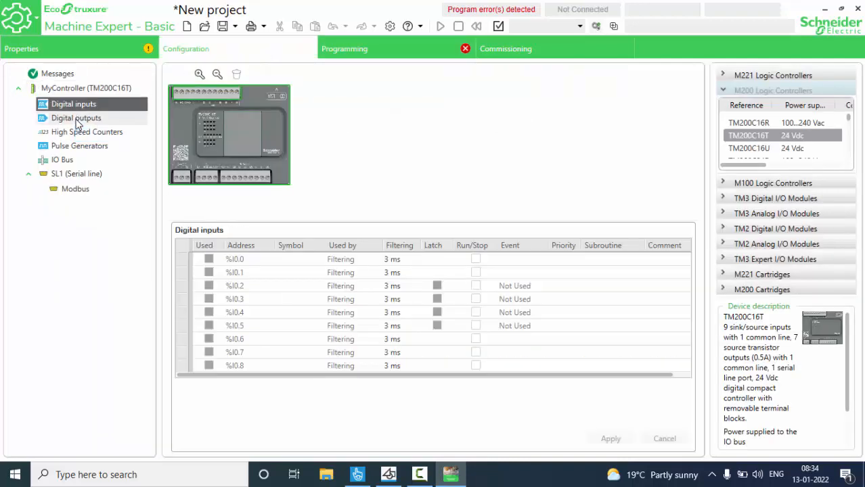
{"action": "left_click", "coordinate": [76, 119]}
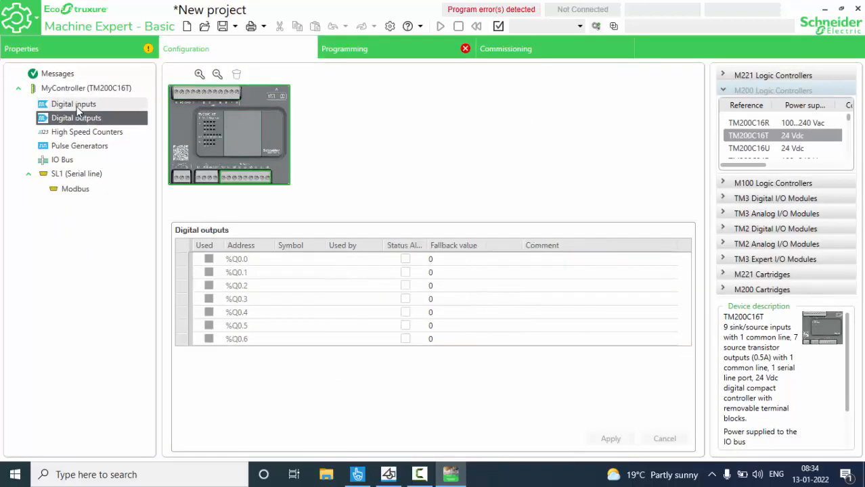
{"action": "left_click", "coordinate": [79, 109]}
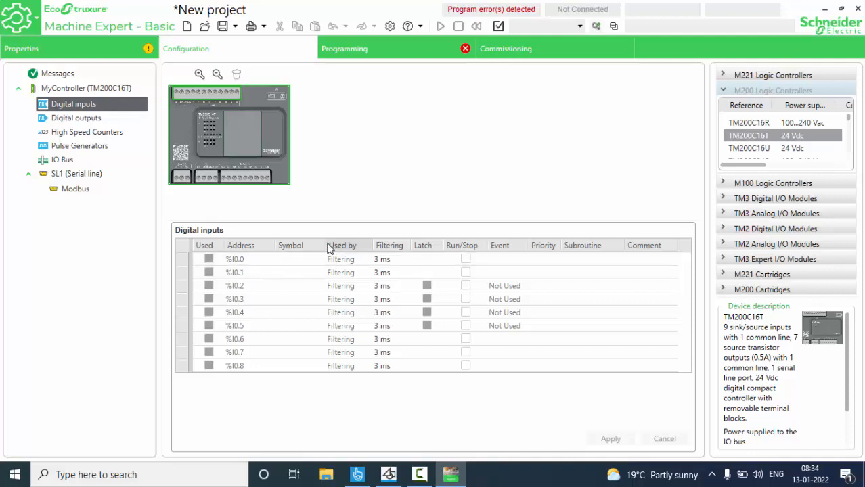
{"action": "left_click", "coordinate": [642, 258]}
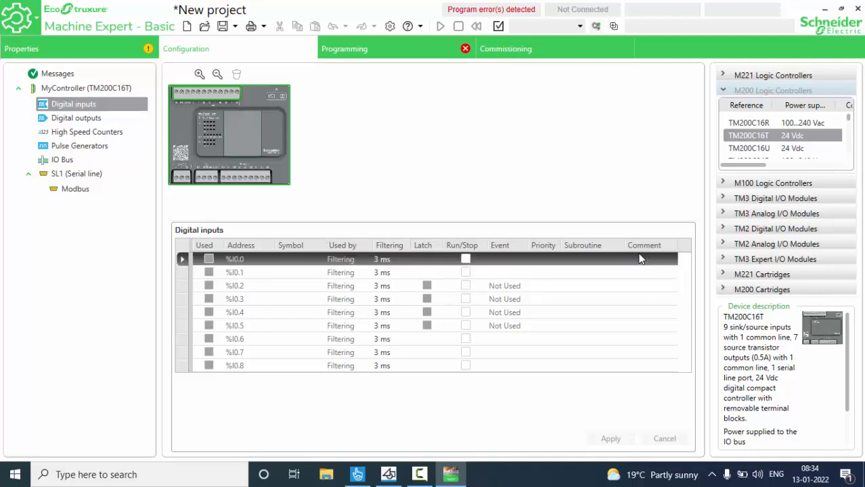
{"action": "left_click", "coordinate": [641, 259]}
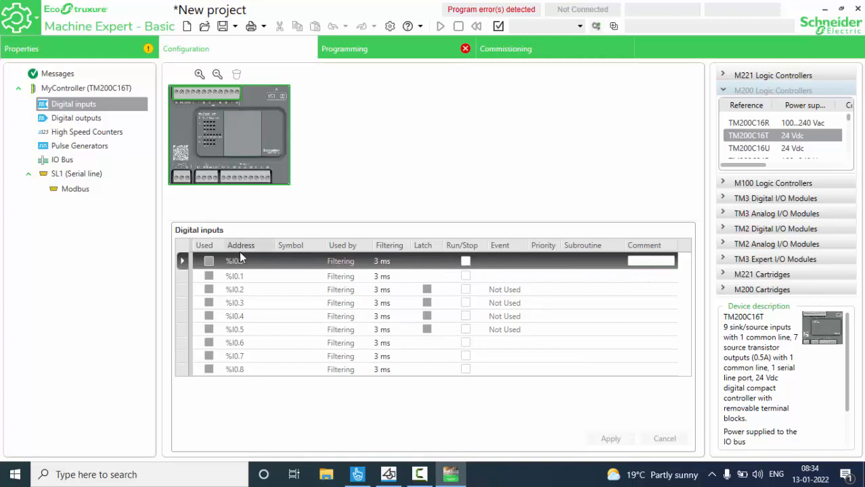
{"action": "left_click", "coordinate": [650, 260]}
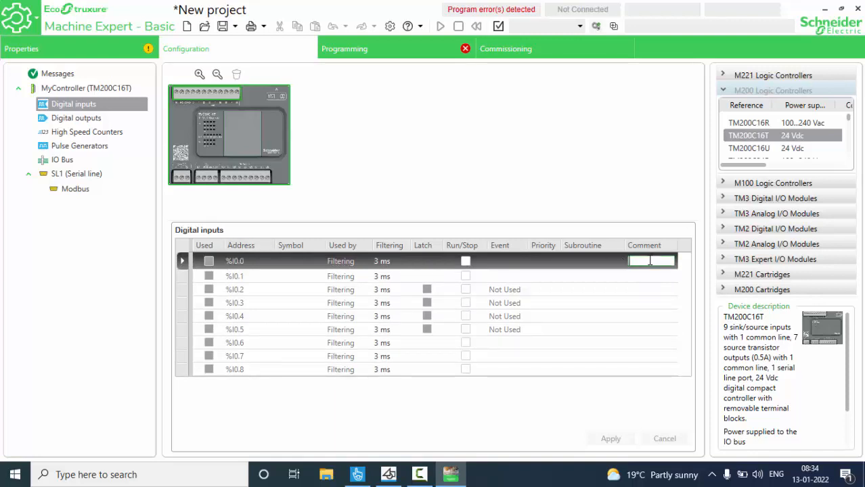
{"action": "type", "text": "AUTO"}
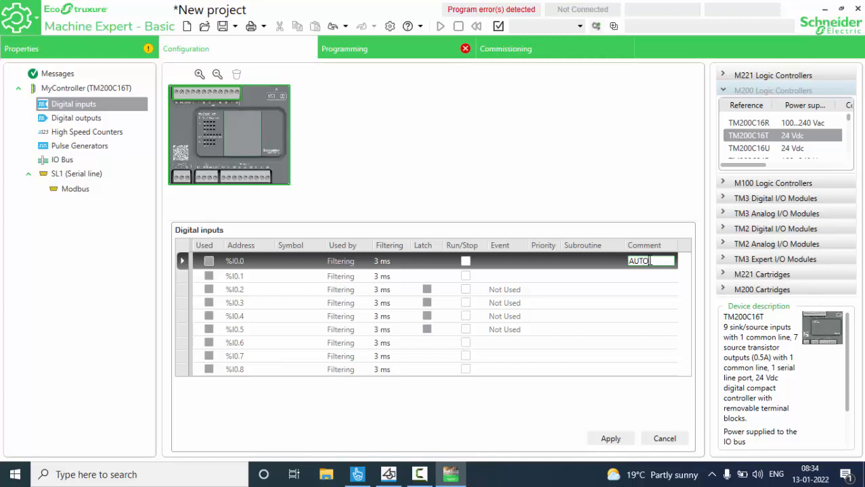
{"action": "type", "text": "MODE ON"}
{"action": "left_click", "coordinate": [656, 279]}
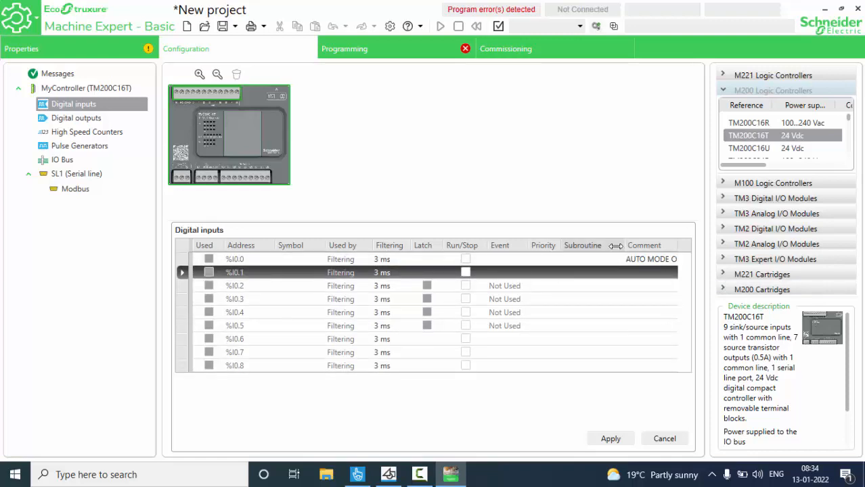
- Enter the comments LEVEL HIGH for digital input %I0.1 and LEVEL LOW for %I0.2
{"action": "left_click_drag", "start_coordinate": [618, 246], "coordinate": [605, 245]}
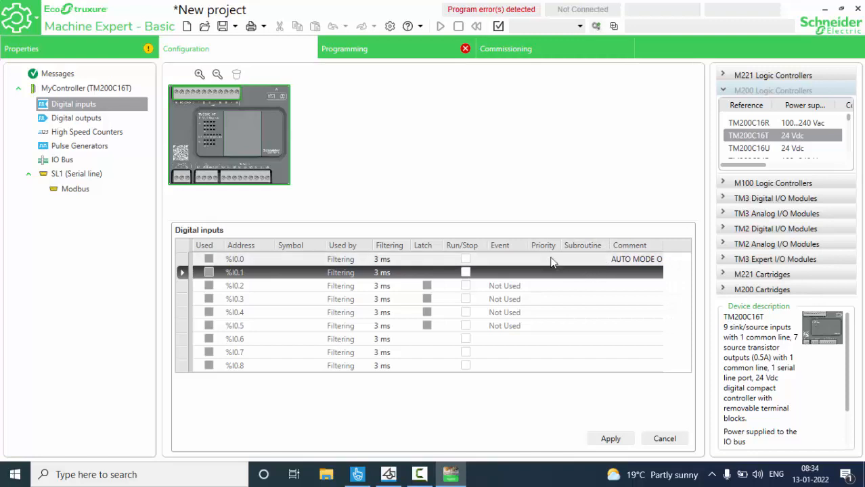
{"action": "left_click", "coordinate": [633, 272]}
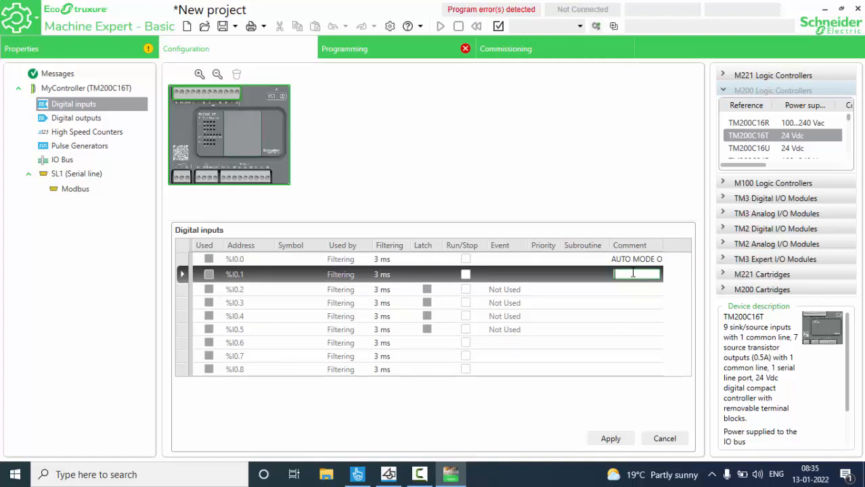
{"action": "type", "text": "LEVEL HIGH"}
{"action": "left_click", "coordinate": [654, 289]}
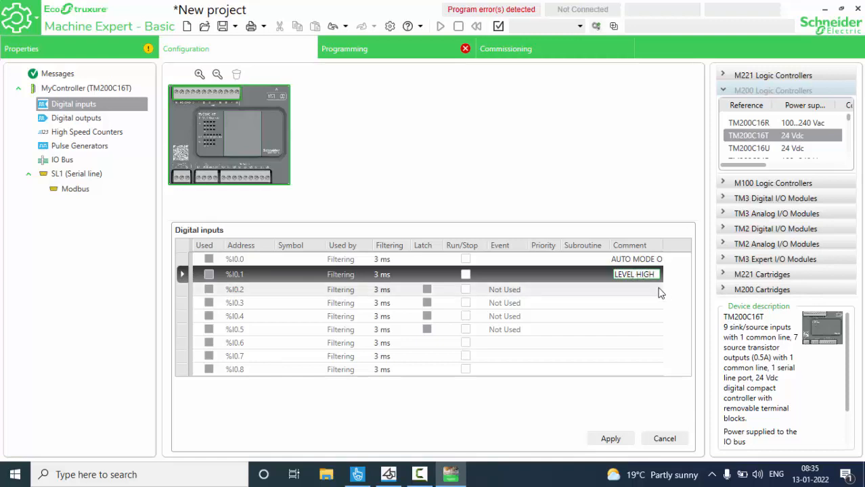
{"action": "left_click", "coordinate": [638, 288]}
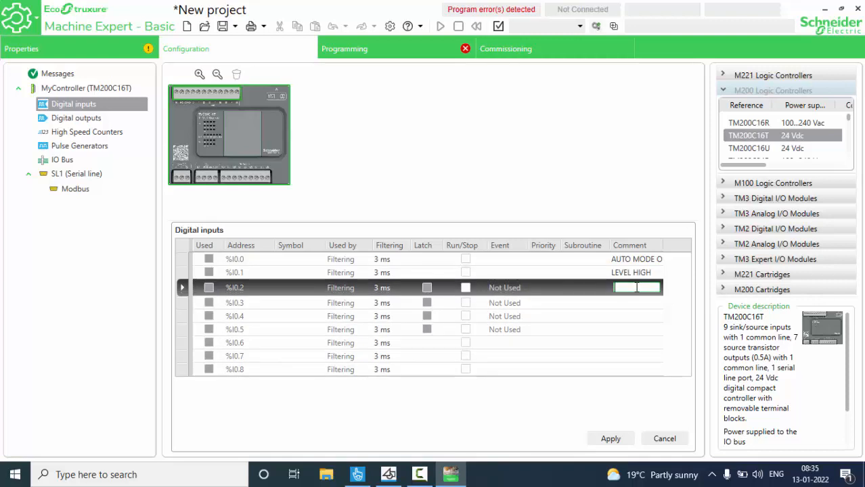
{"action": "type", "text": "LEVEL LOW"}
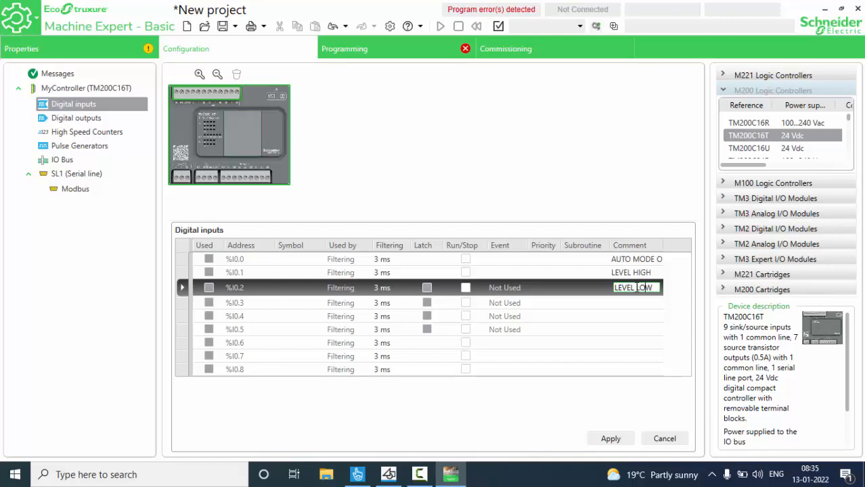
{"action": "left_click", "coordinate": [646, 302]}
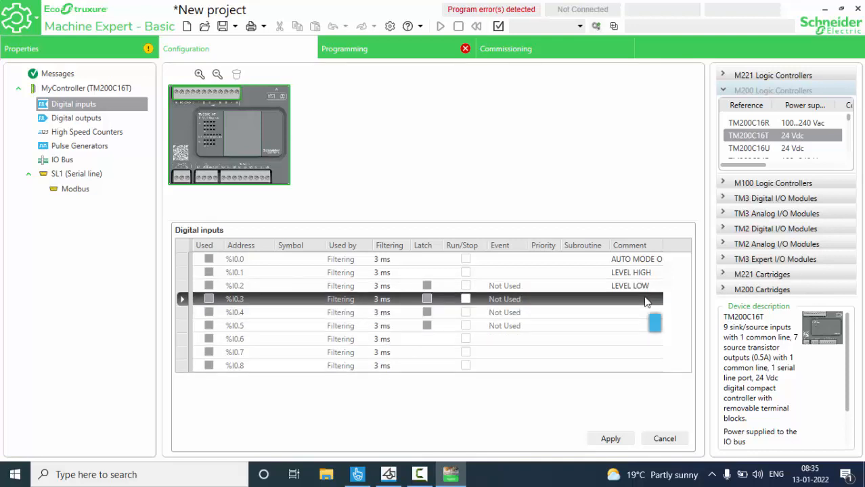
- Enter the comments PUMP ON FB for digital input %I0.3 and VALVE ON FB for %I0.4
{"action": "left_click", "coordinate": [646, 301]}
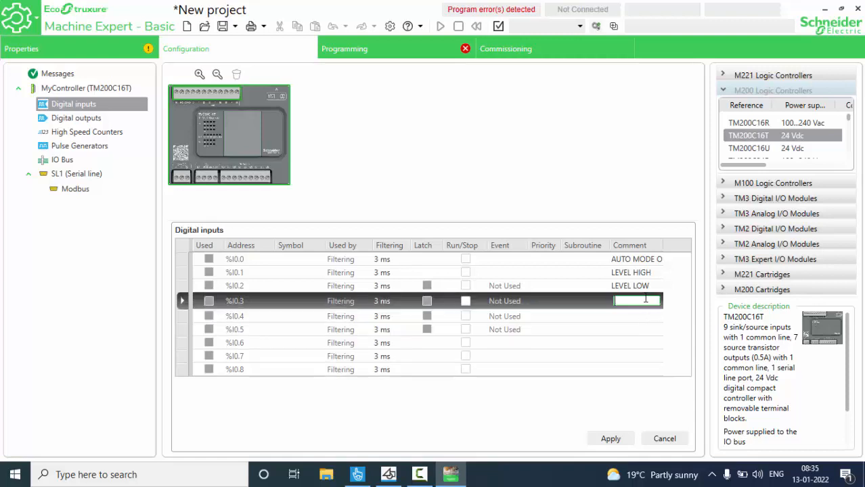
{"action": "type", "text": "PUMP ON FB"}
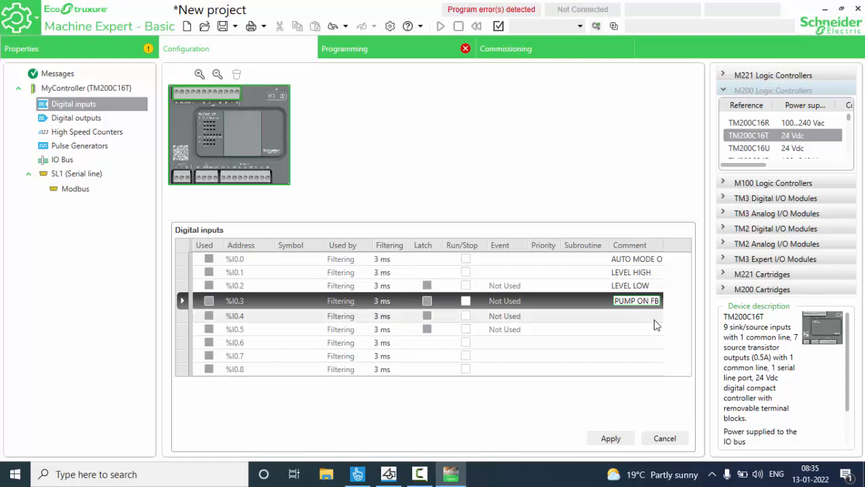
{"action": "left_click", "coordinate": [645, 319]}
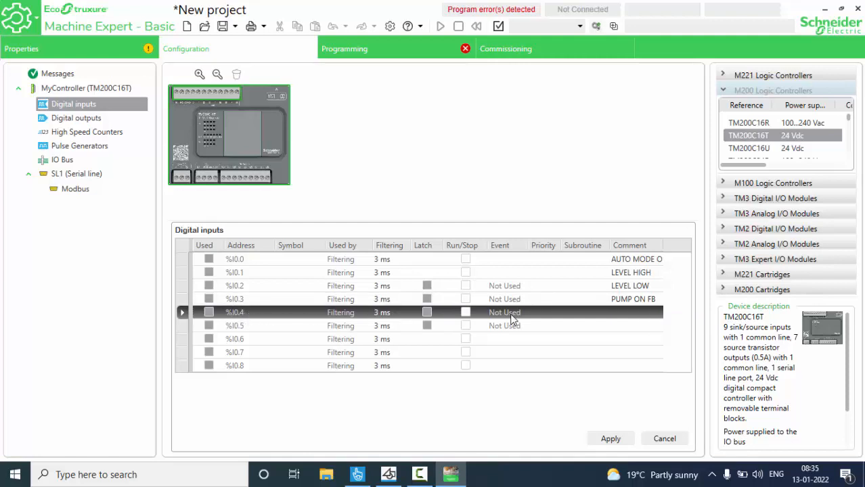
{"action": "left_click", "coordinate": [629, 313]}
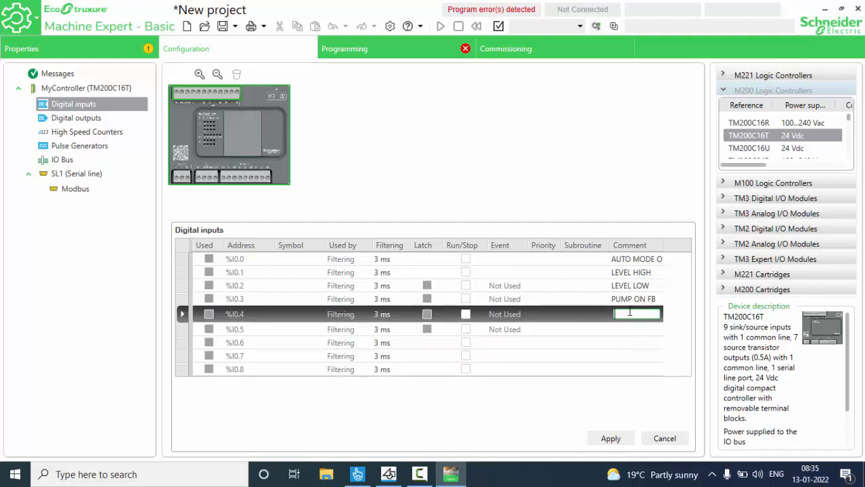
{"action": "type", "text": "VALVE ON FB"}
{"action": "left_click", "coordinate": [637, 343]}
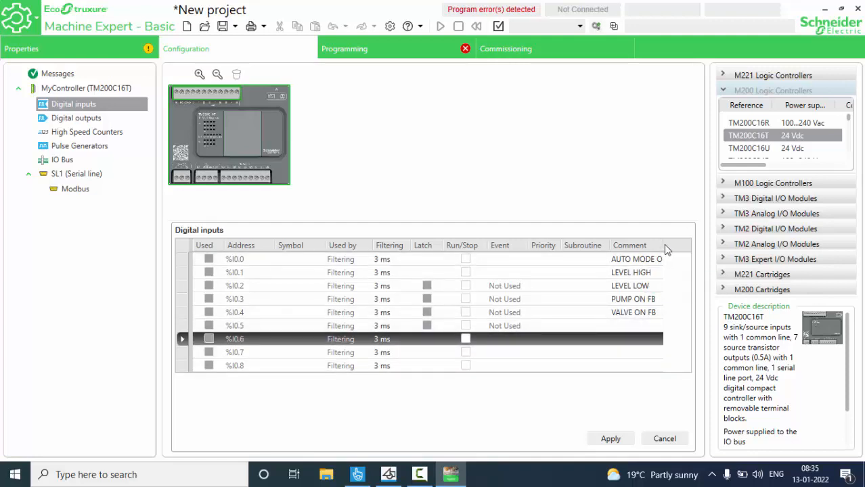
- Widen the digital inputs' Comment column, then open the digital outputs configuration, applying the input changes
{"action": "left_click_drag", "start_coordinate": [665, 246], "coordinate": [677, 247]}
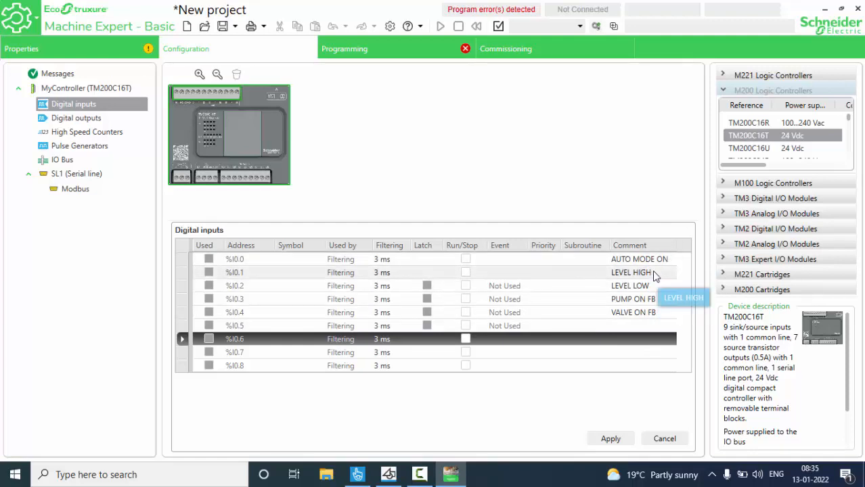
{"action": "left_click", "coordinate": [659, 303]}
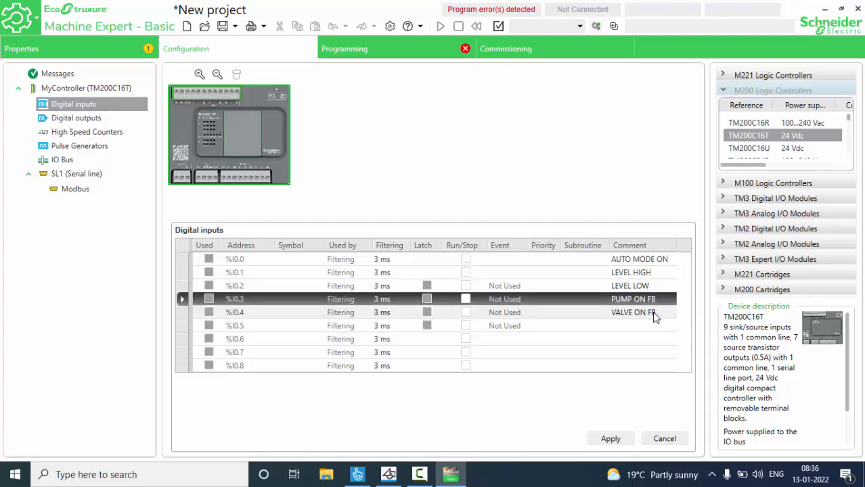
{"action": "left_click", "coordinate": [653, 314]}
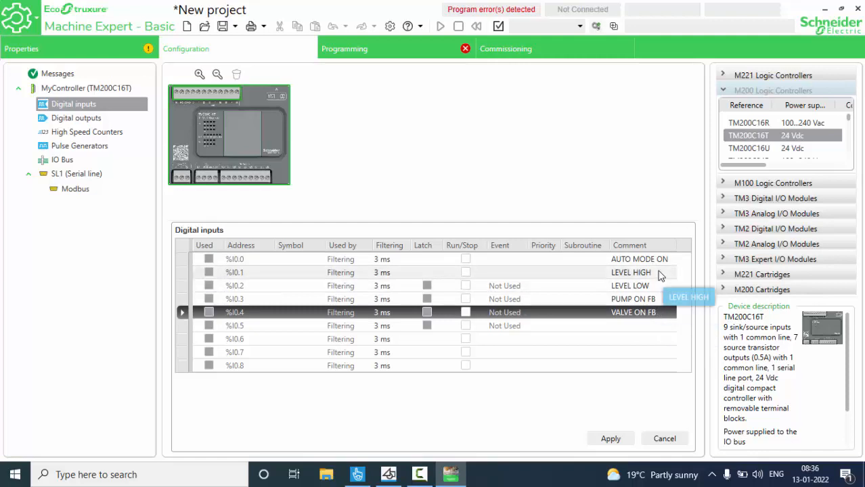
{"action": "left_click", "coordinate": [86, 120]}
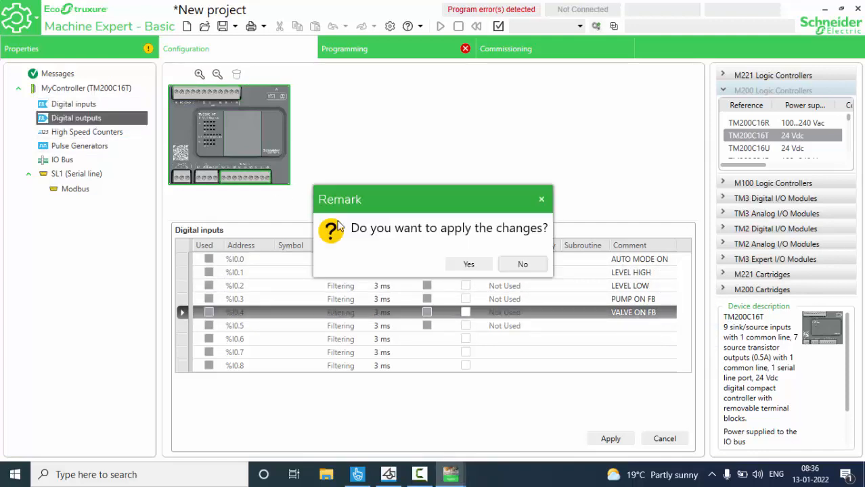
{"action": "left_click", "coordinate": [469, 264]}
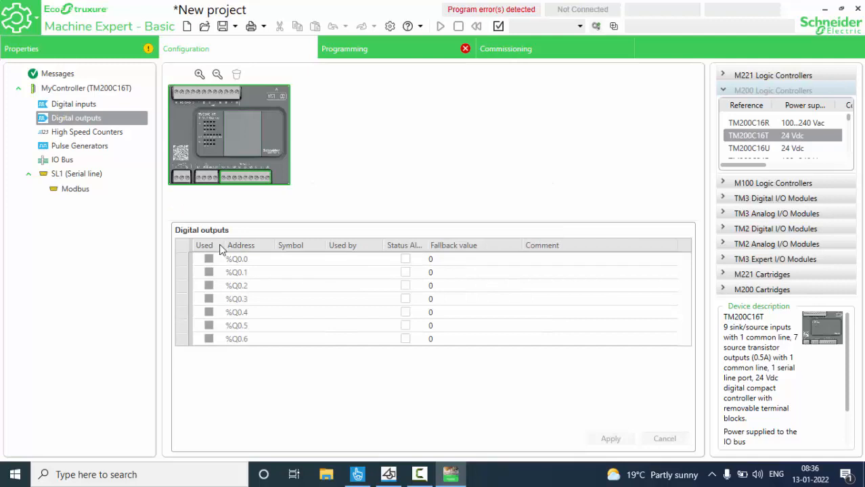
- Enter the comments PUMP ON CMD for digital output %Q0.0 and PUMP OFF CMD for %Q0.1
{"action": "left_click", "coordinate": [542, 258]}
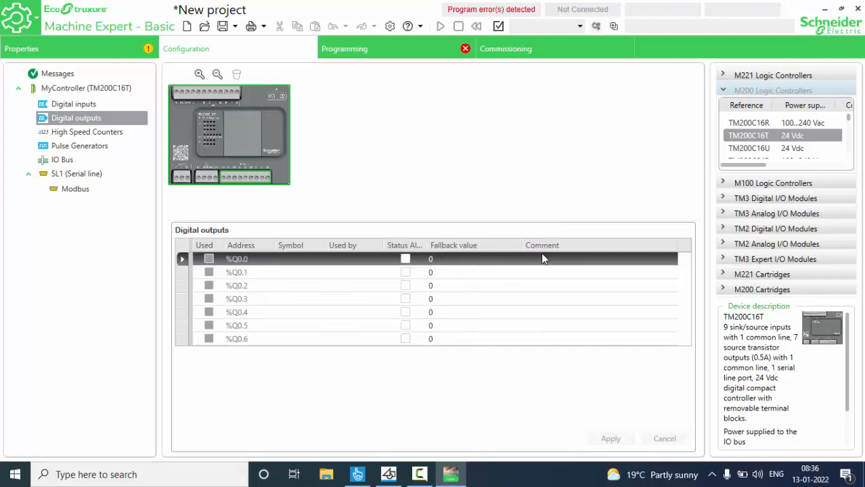
{"action": "left_click", "coordinate": [560, 260]}
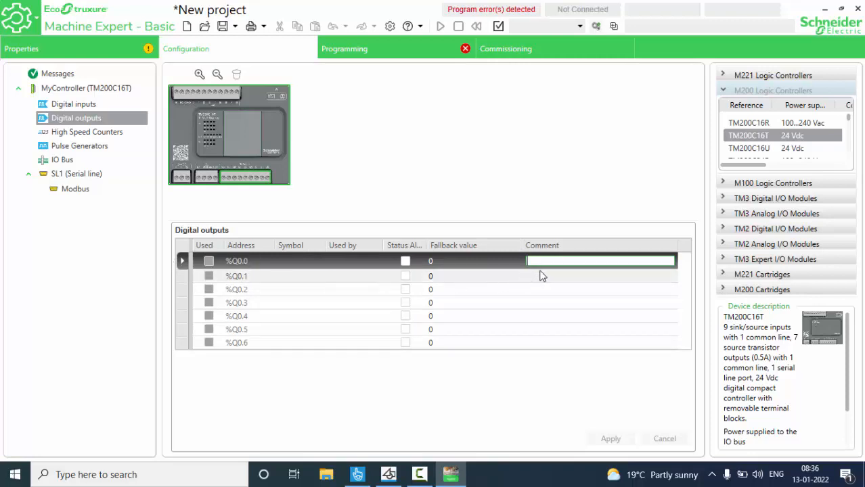
{"action": "type", "text": "PU"}
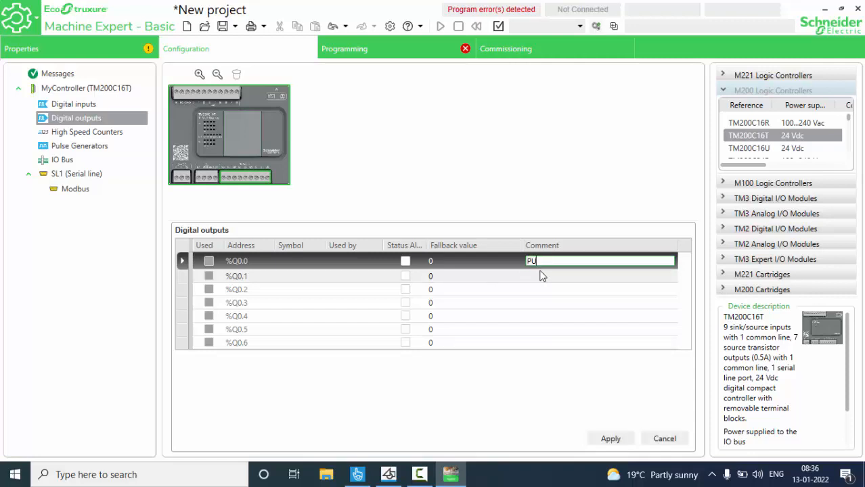
{"action": "type", "text": "MP ON CMD"}
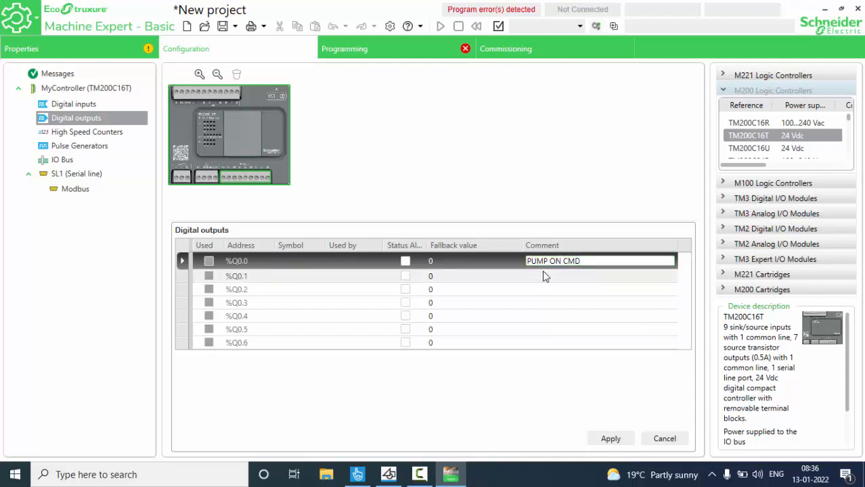
{"action": "left_click", "coordinate": [555, 274]}
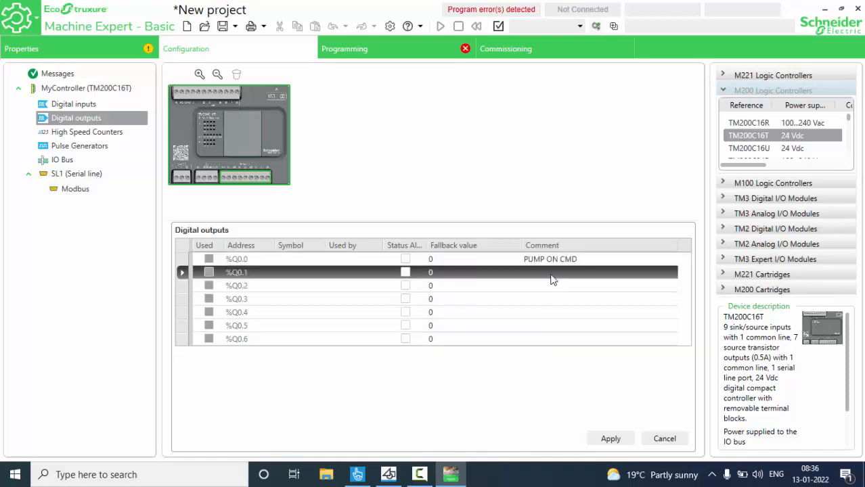
{"action": "left_click", "coordinate": [558, 273]}
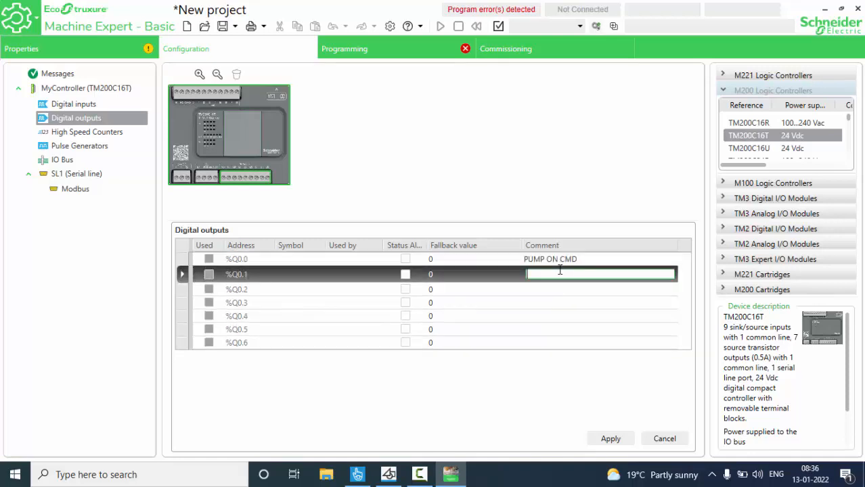
{"action": "type", "text": "PUMP OFF CMD"}
{"action": "left_click", "coordinate": [545, 302]}
- Enter the comment VALVE OPEN CLOSE CMD for digital output %Q0.2
{"action": "left_click", "coordinate": [548, 290]}
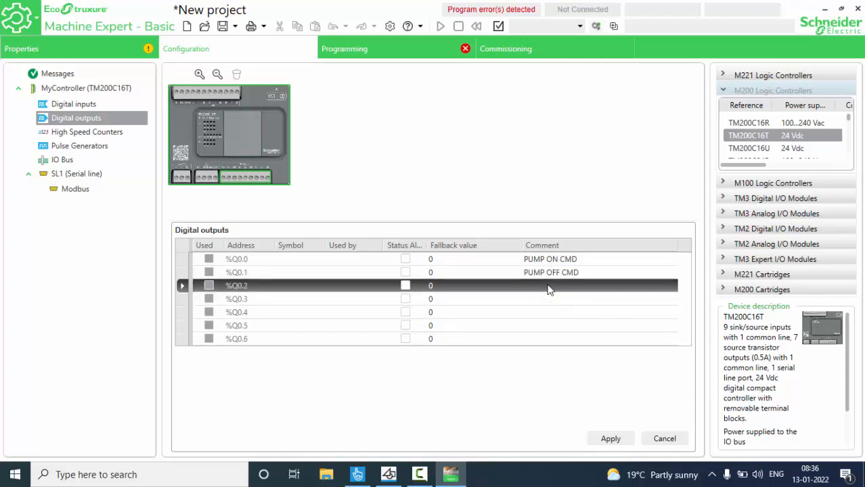
{"action": "left_click", "coordinate": [549, 287]}
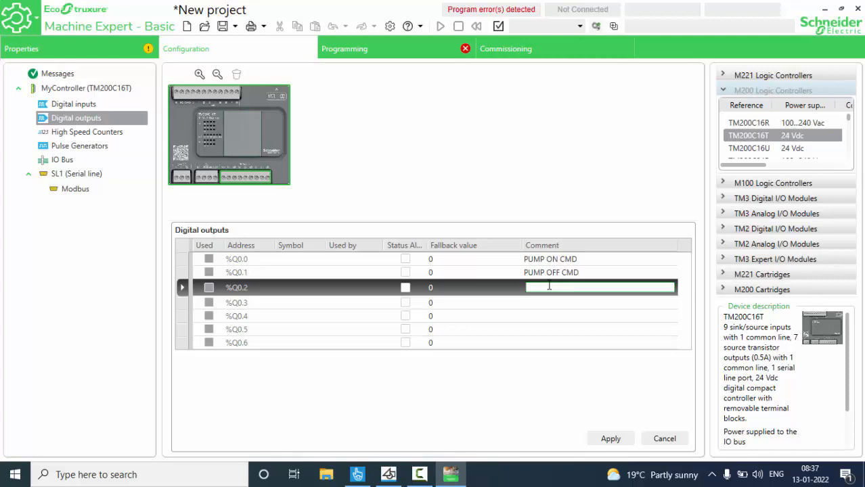
{"action": "type", "text": "V"}
{"action": "type", "text": "LVE"}
{"action": "key", "text": "BackSpace"}
{"action": "key", "text": "BackSpace"}
{"action": "key", "text": "BackSpace"}
{"action": "type", "text": "ALVE CLO"}
{"action": "key", "text": "BackSpace"}
{"action": "key", "text": "BackSpace"}
{"action": "key", "text": "BackSpace"}
{"action": "type", "text": "OPEN CLOSE CMD"}
{"action": "left_click", "coordinate": [547, 302]}
{"action": "left_click", "coordinate": [554, 291]}
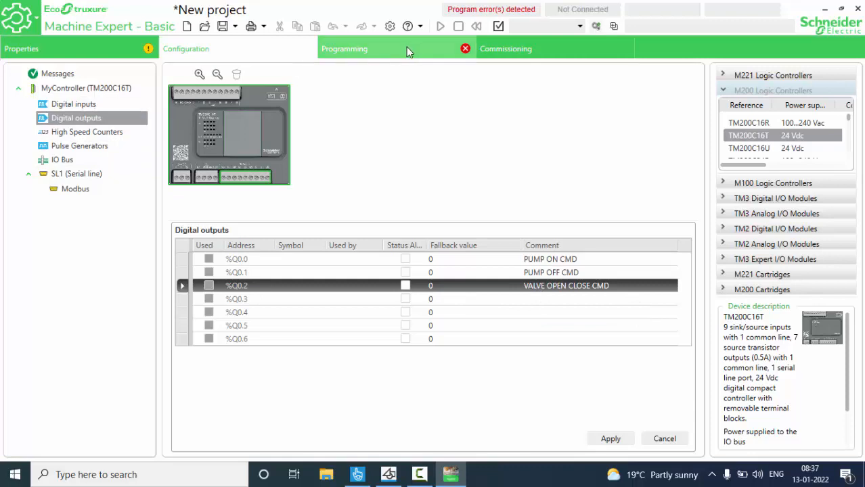
- Open the ladder programming view, applying the output mapping changes, and collapse the empty lower pane
{"action": "left_click", "coordinate": [390, 50]}
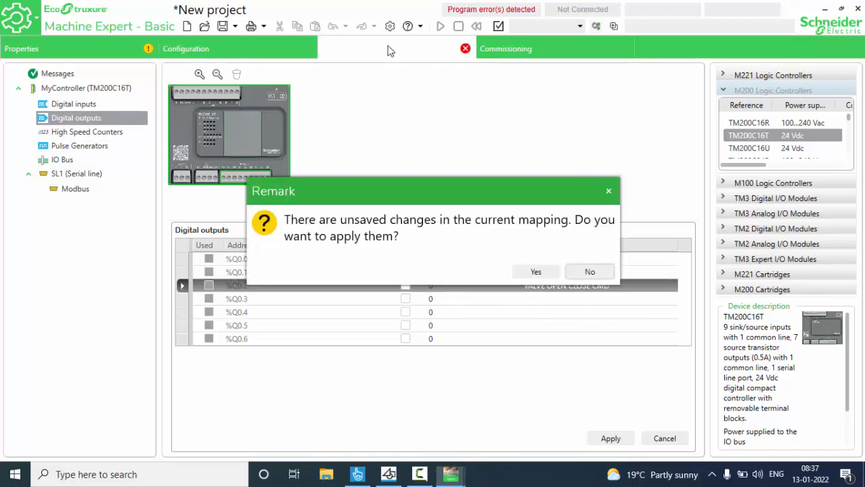
{"action": "left_click", "coordinate": [536, 271]}
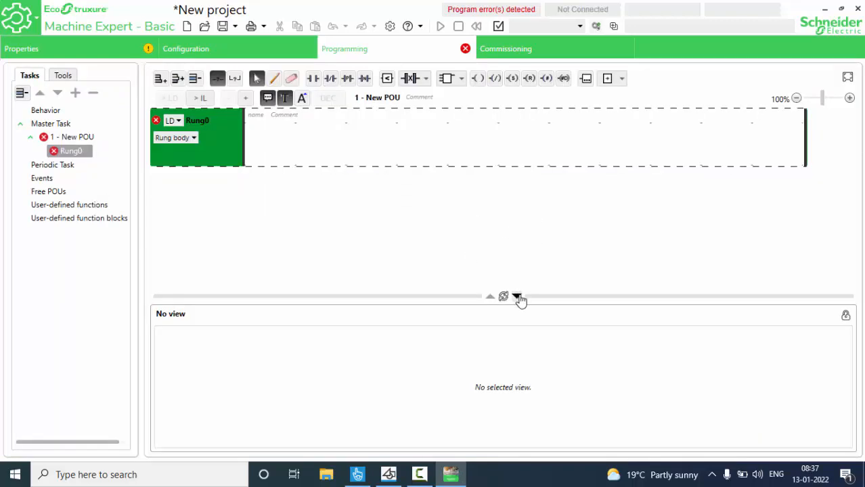
{"action": "left_click", "coordinate": [518, 297]}
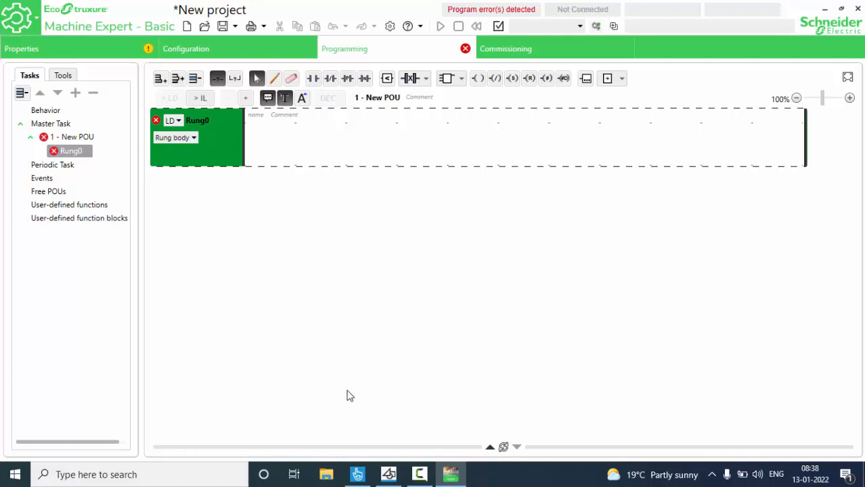
- Check the Tank Filling page in Citect Graphics Builder, then return to Machine Expert - Basic and start Rung0 with a normally open contact addressed %I0.0
{"action": "left_click", "coordinate": [389, 476]}
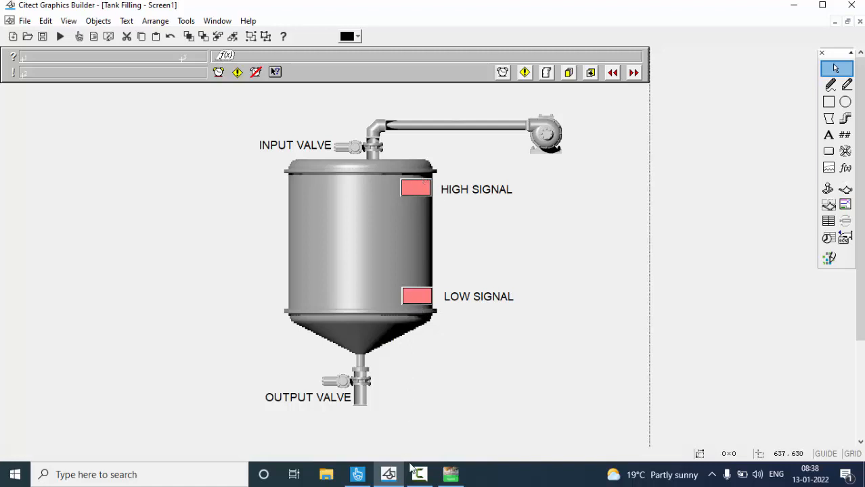
{"action": "left_click", "coordinate": [453, 476]}
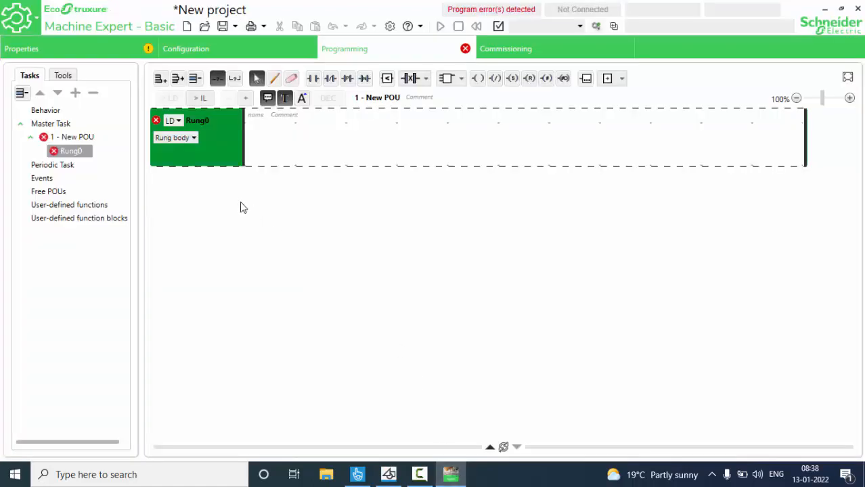
{"action": "left_click", "coordinate": [314, 82]}
{"action": "left_click", "coordinate": [265, 153]}
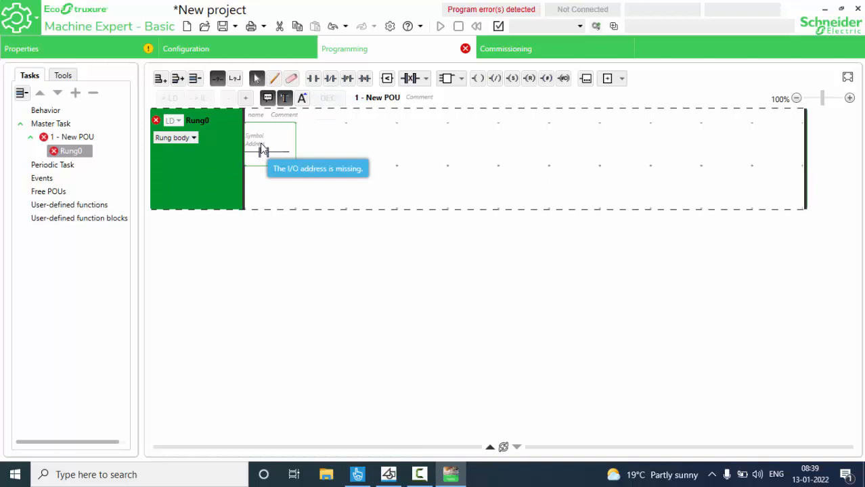
{"action": "double_click", "coordinate": [260, 143]}
{"action": "type", "text": "%"}
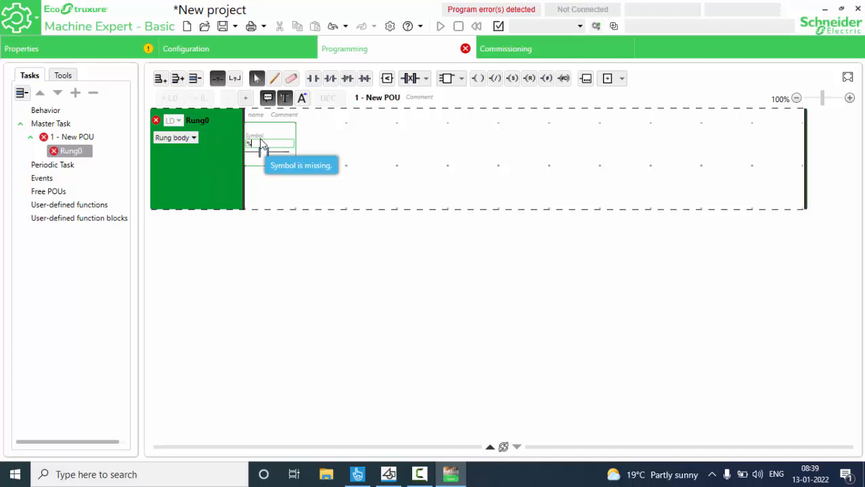
{"action": "type", "text": "I"}
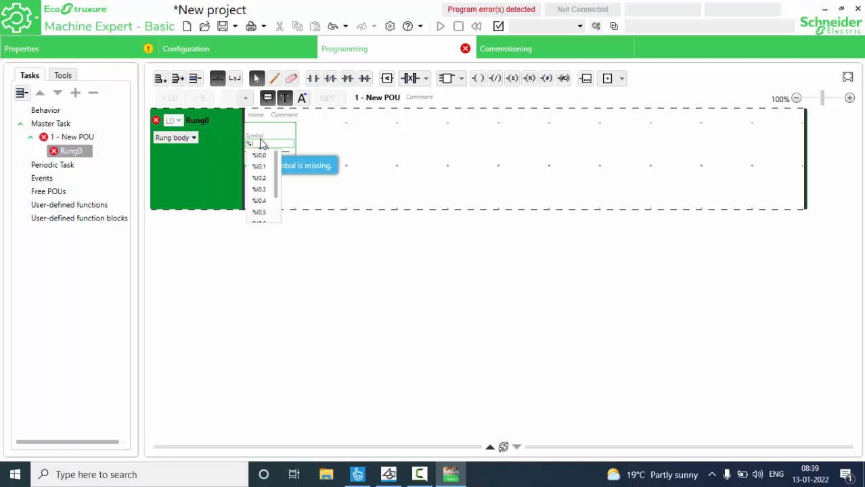
{"action": "left_click", "coordinate": [259, 156]}
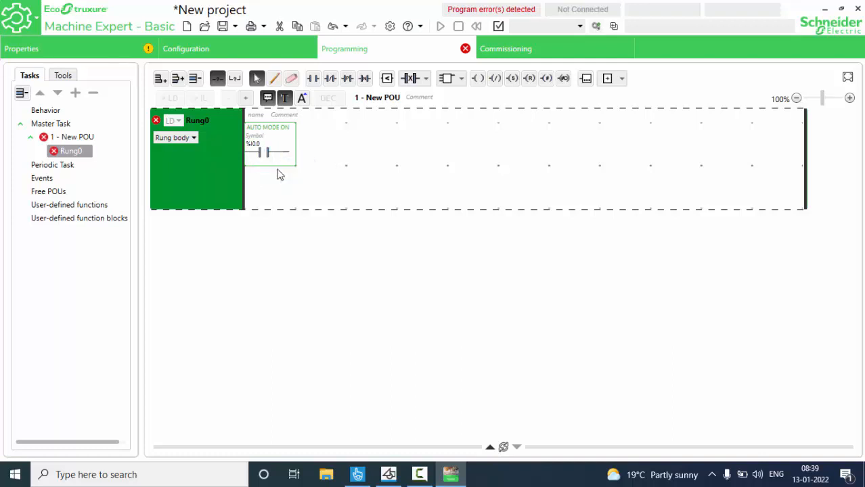
{"action": "left_click", "coordinate": [281, 176]}
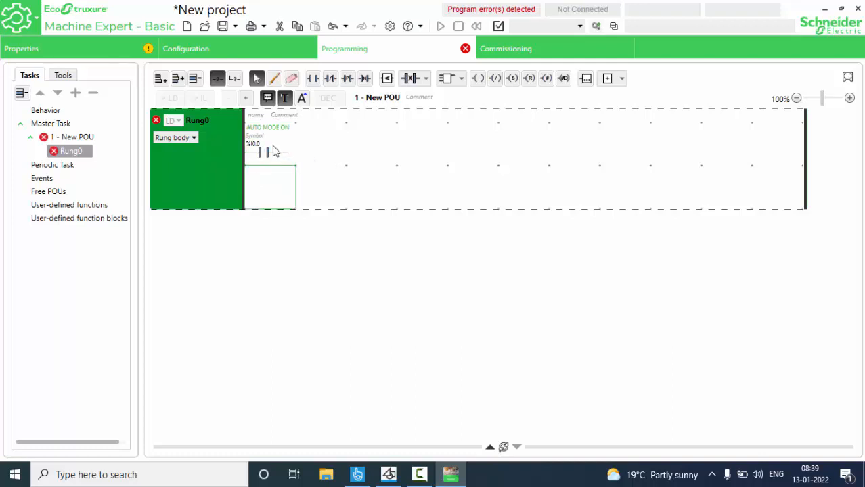
- Add a normally closed contact after the AUTO MODE ON contact in Rung0 and assign it address %I0.1
{"action": "left_click", "coordinate": [331, 79]}
{"action": "left_click", "coordinate": [320, 153]}
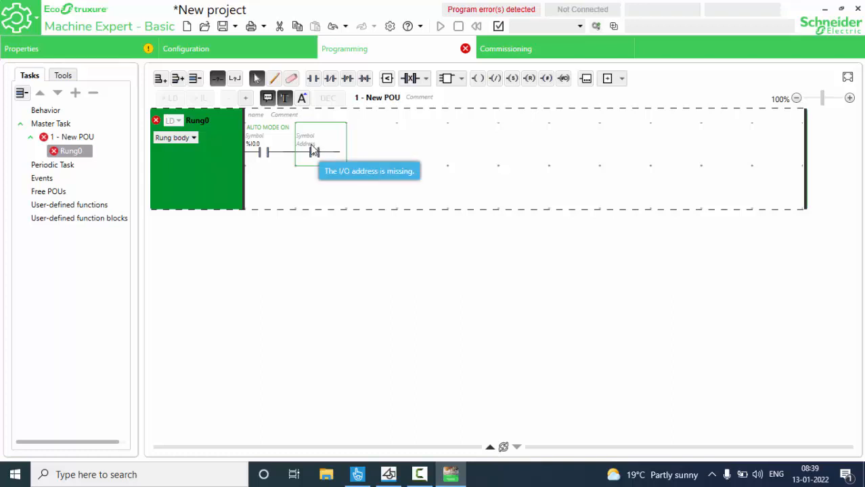
{"action": "double_click", "coordinate": [312, 145]}
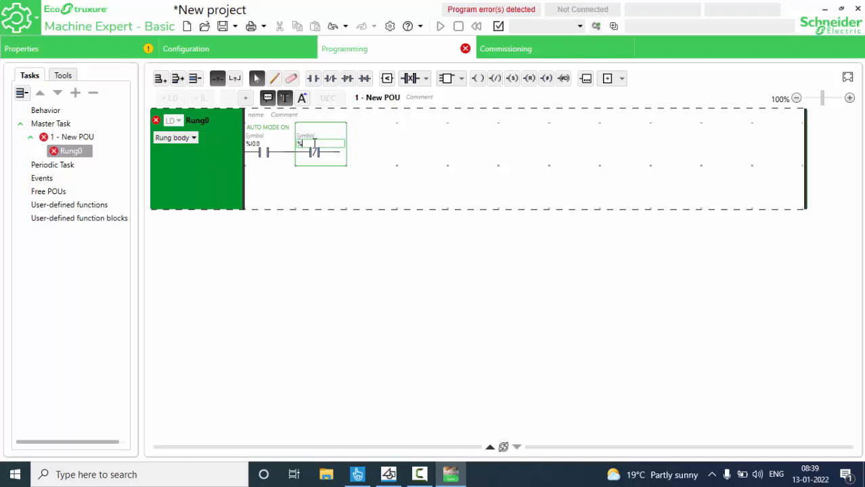
{"action": "type", "text": "I0"}
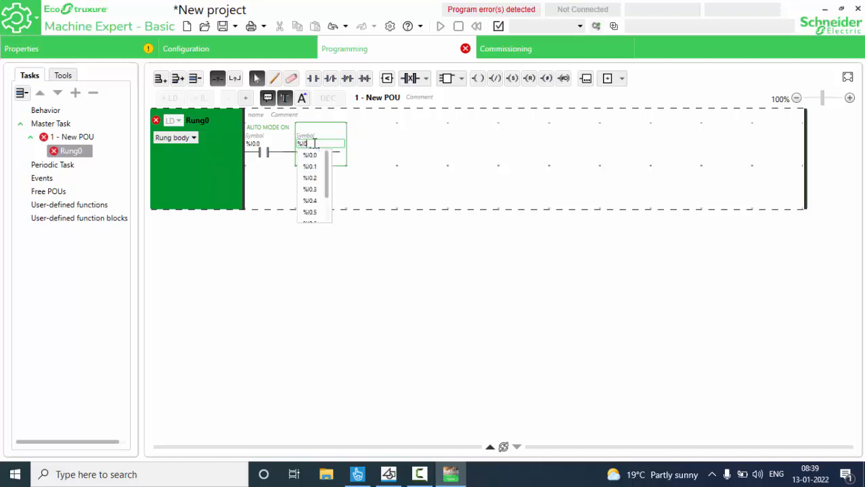
{"action": "type", "text": ".1"}
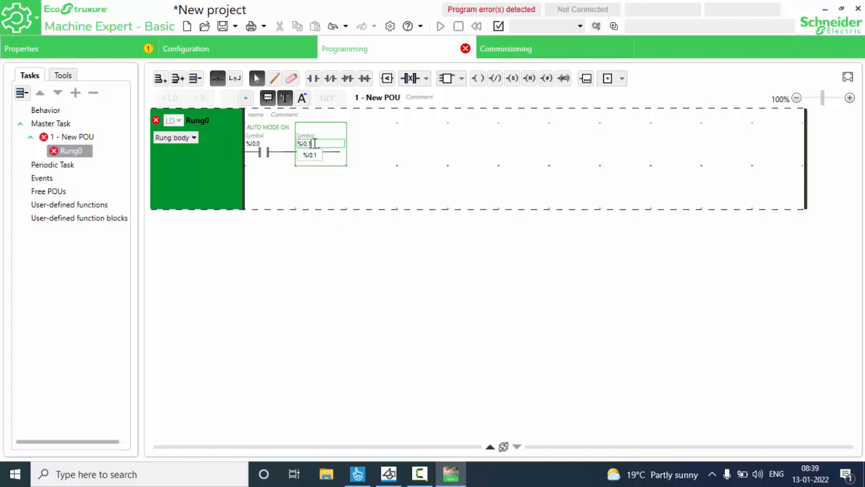
{"action": "key", "text": "Return"}
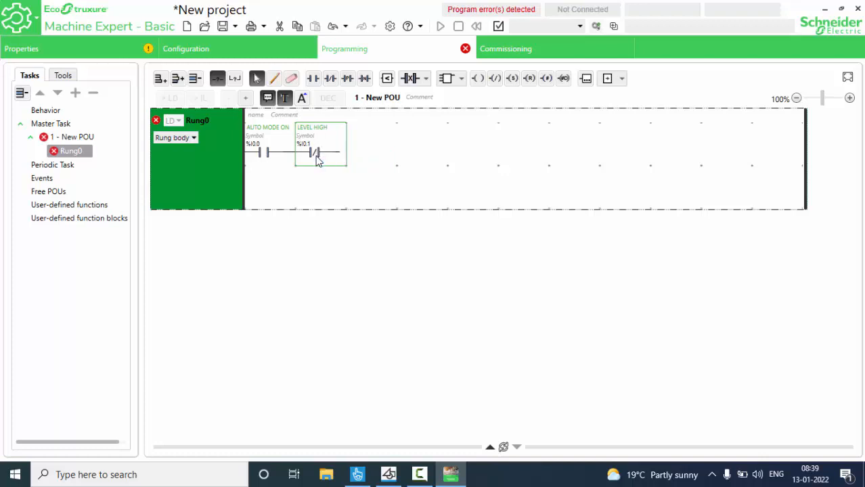
- Add a normally closed contact after the LEVEL HIGH contact in Rung0 and assign it address %I0.2
{"action": "left_click", "coordinate": [330, 78]}
{"action": "left_click", "coordinate": [366, 153]}
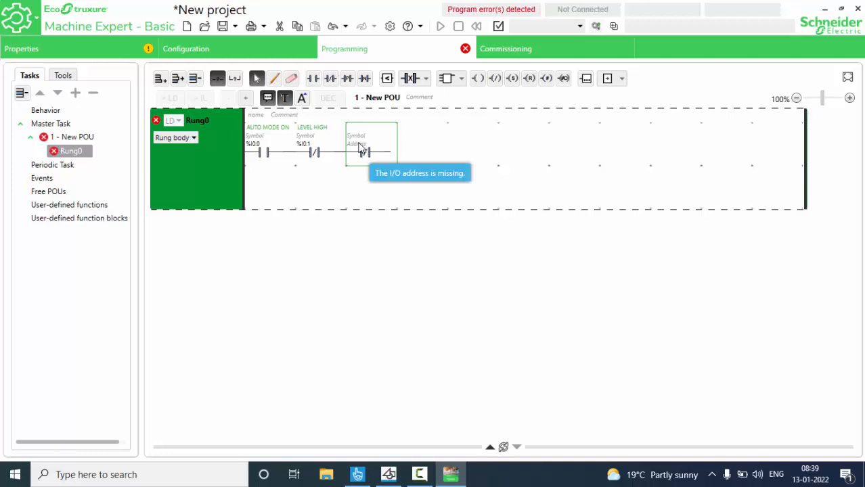
{"action": "left_click", "coordinate": [360, 144]}
{"action": "type", "text": "%"}
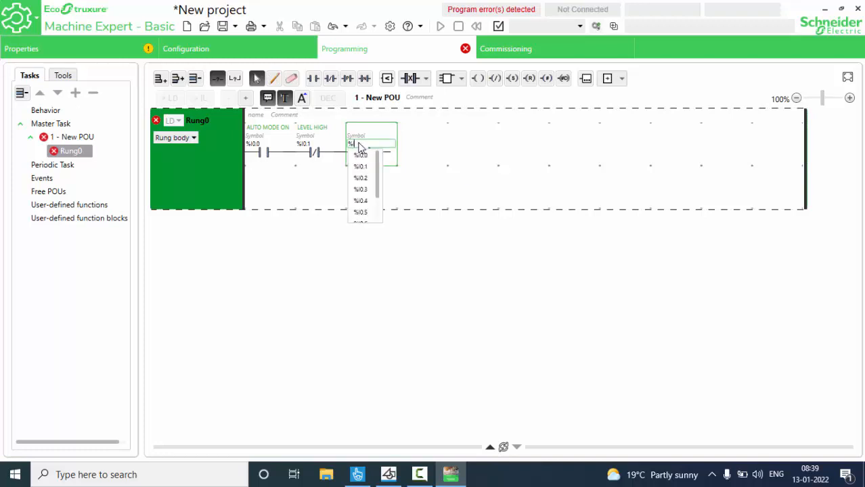
{"action": "type", "text": "I0.2"}
{"action": "key", "text": "Return"}
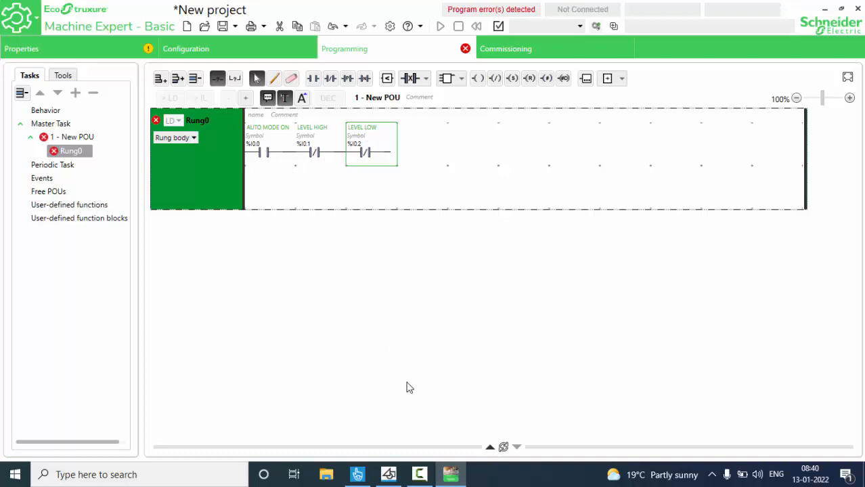
- Examine the input valve and level signals on the Citect Tank Filling page, then switch back to Machine Expert - Basic
{"action": "left_click", "coordinate": [388, 475]}
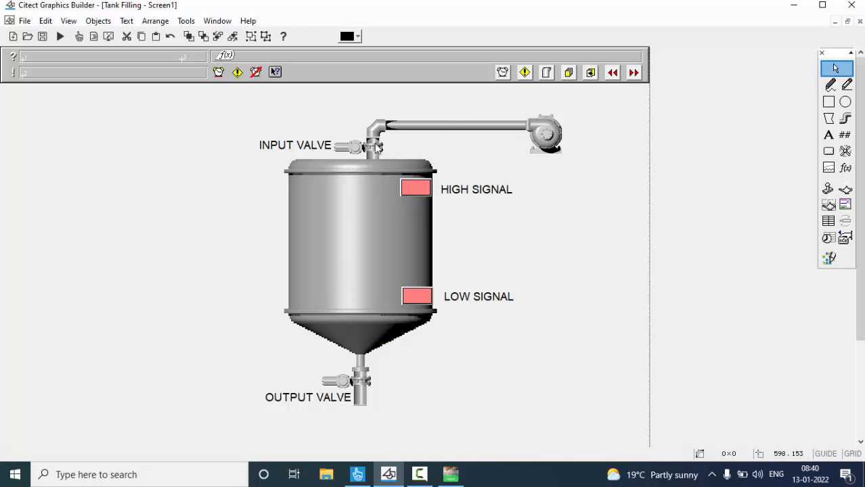
{"action": "mouse_move", "coordinate": [453, 477]}
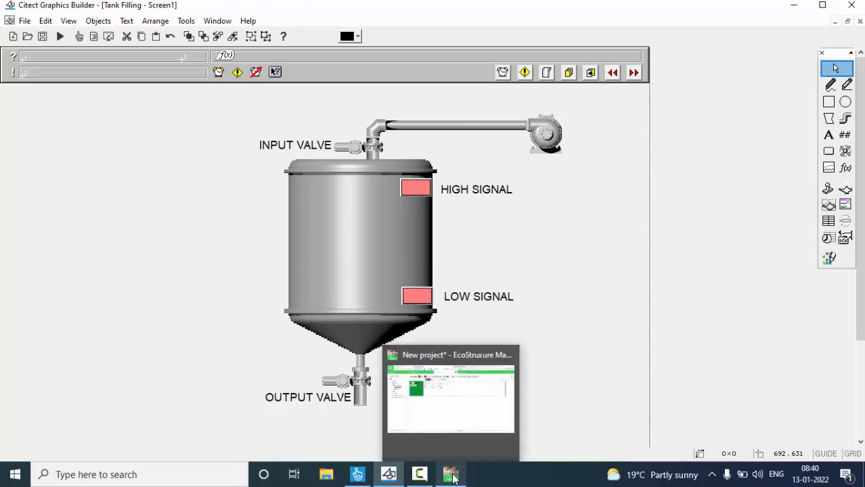
{"action": "left_click", "coordinate": [452, 478]}
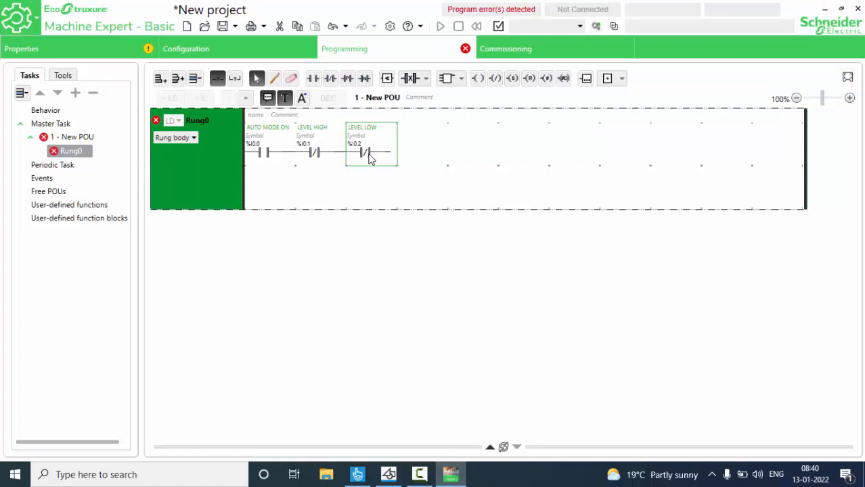
- Add a set coil at the end of Rung0 and, after checking the configured digital outputs, assign it address %Q0.2
{"action": "left_click", "coordinate": [514, 81]}
{"action": "left_click", "coordinate": [767, 143]}
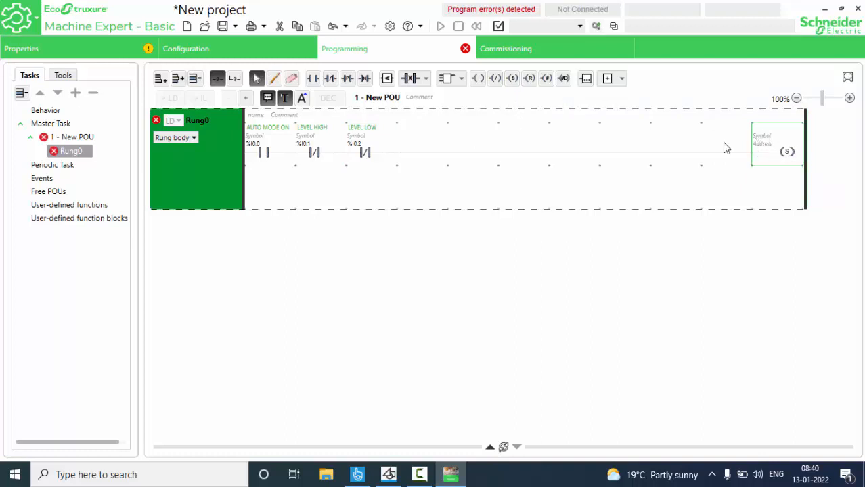
{"action": "left_click", "coordinate": [62, 77]}
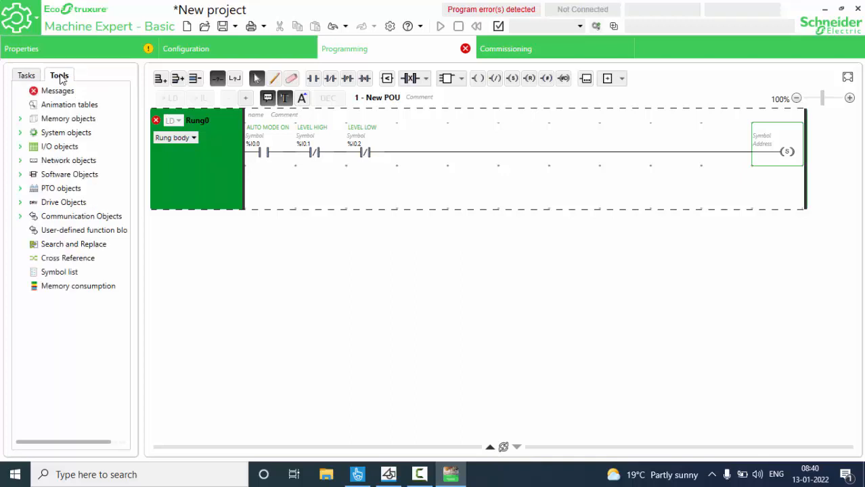
{"action": "left_click", "coordinate": [27, 75]}
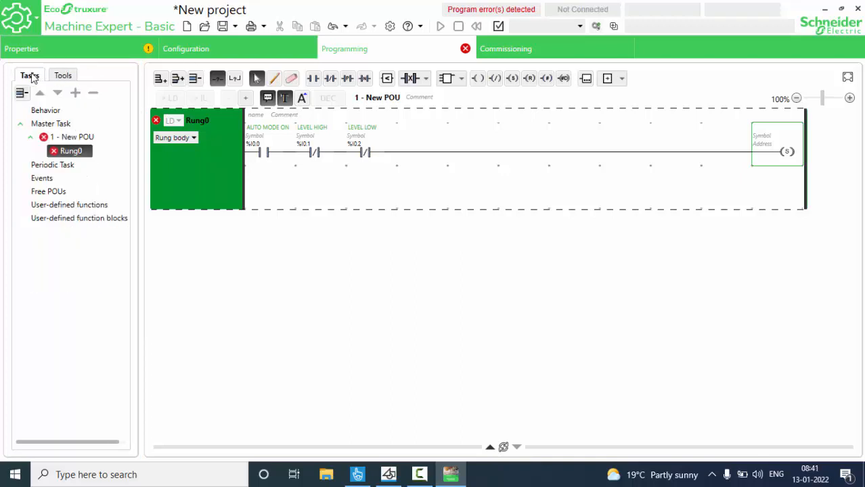
{"action": "left_click", "coordinate": [182, 52]}
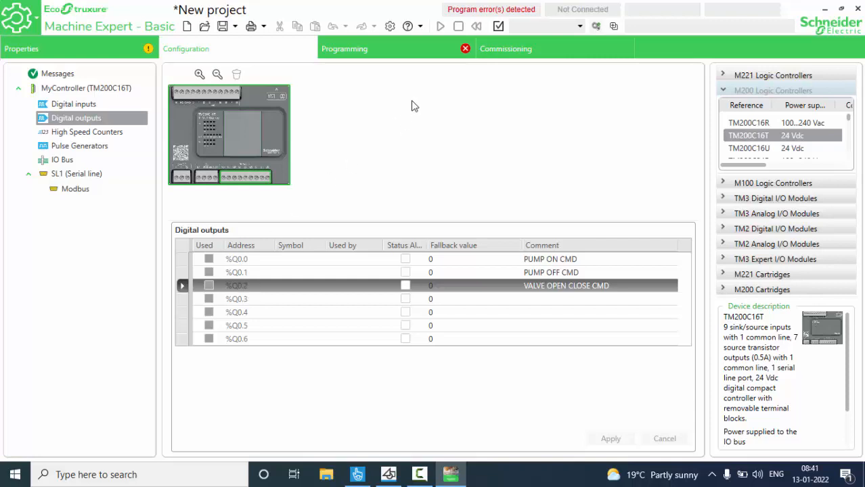
{"action": "left_click", "coordinate": [360, 46]}
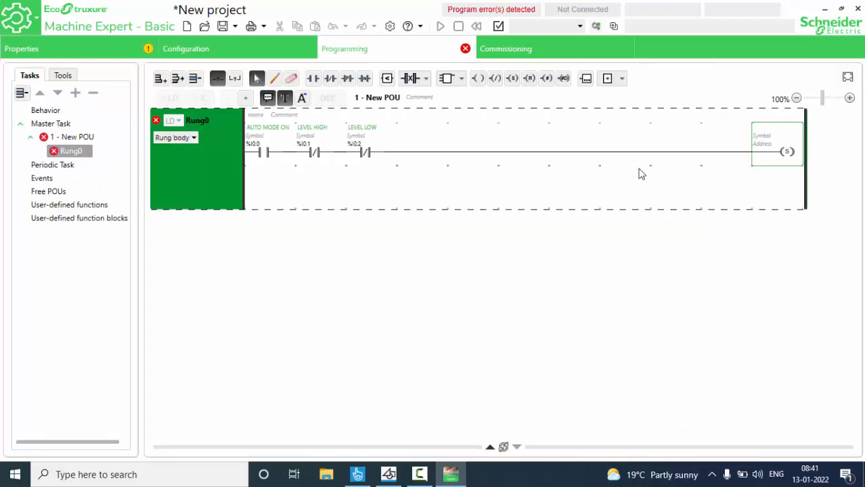
{"action": "double_click", "coordinate": [760, 145]}
{"action": "type", "text": "%Q0"}
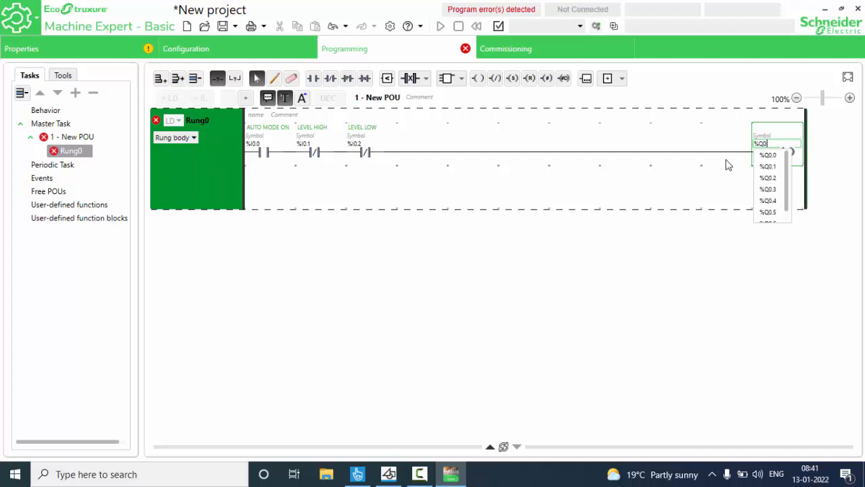
{"action": "type", "text": ".2"}
{"action": "key", "text": "Return"}
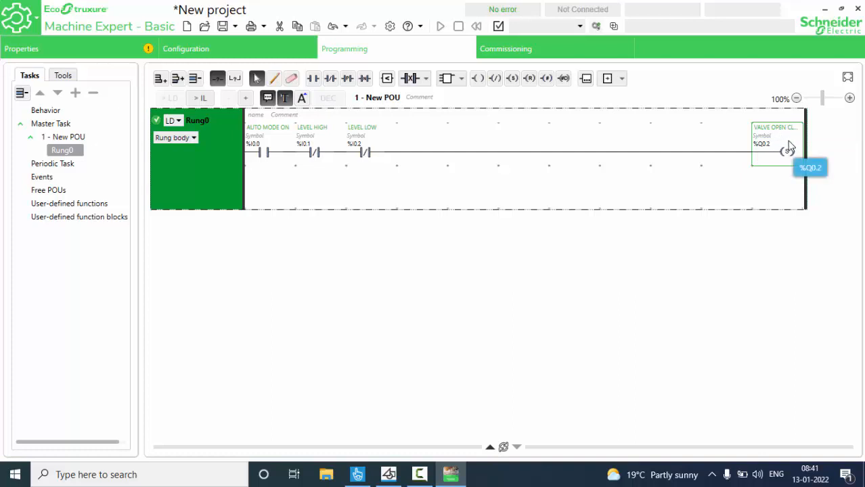
- Add a new rung below Rung0 and start it with a normally open contact addressed %I0.0
{"action": "left_click", "coordinate": [217, 165]}
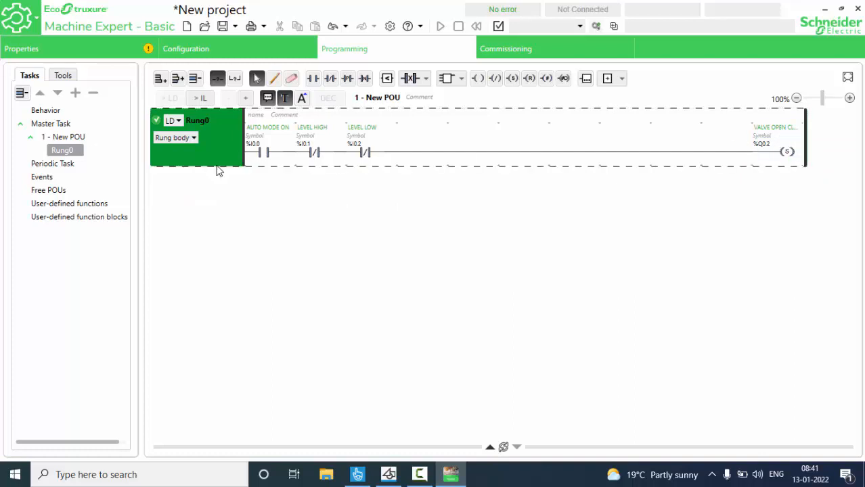
{"action": "left_click", "coordinate": [161, 80]}
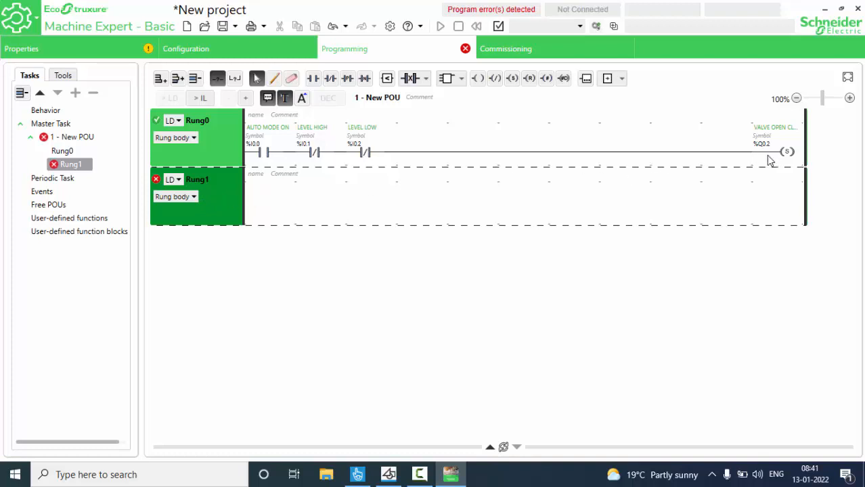
{"action": "left_click", "coordinate": [313, 80]}
{"action": "left_click", "coordinate": [262, 213]}
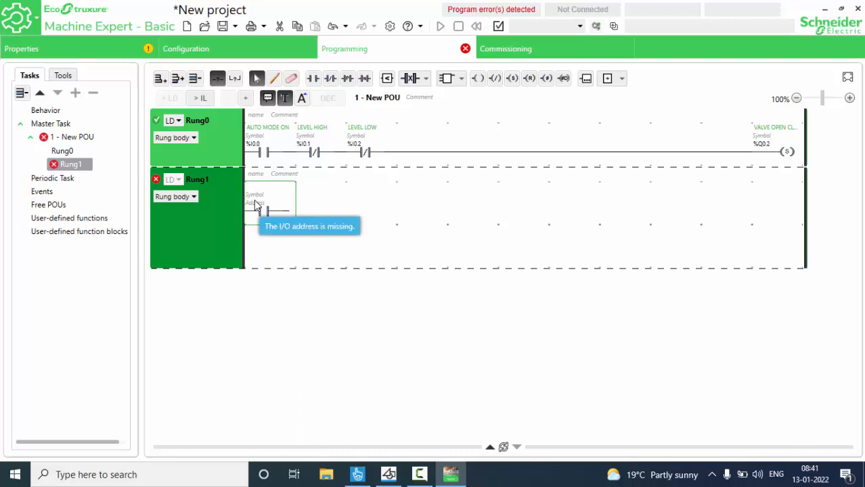
{"action": "left_click", "coordinate": [257, 204]}
{"action": "type", "text": "%"}
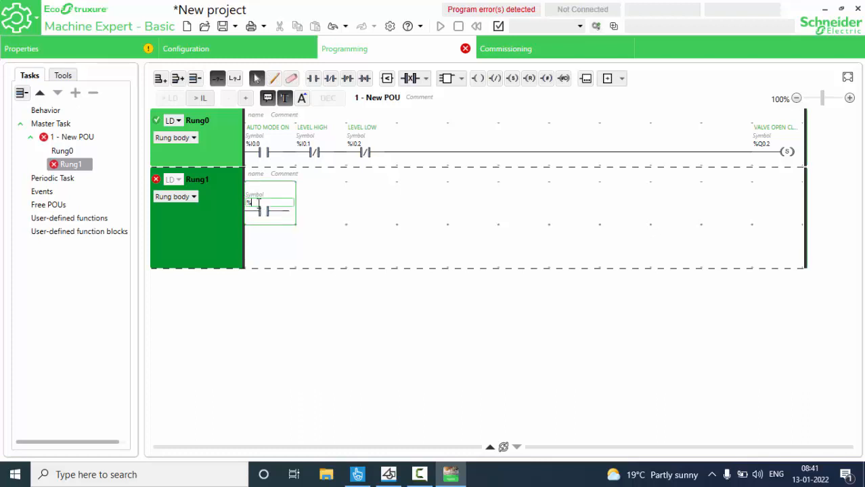
{"action": "type", "text": "I"}
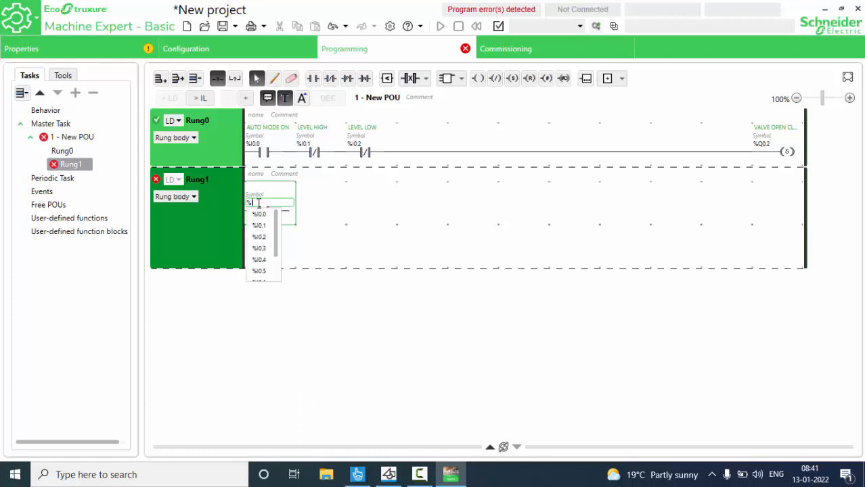
{"action": "type", "text": "0.0"}
{"action": "key", "text": "Return"}
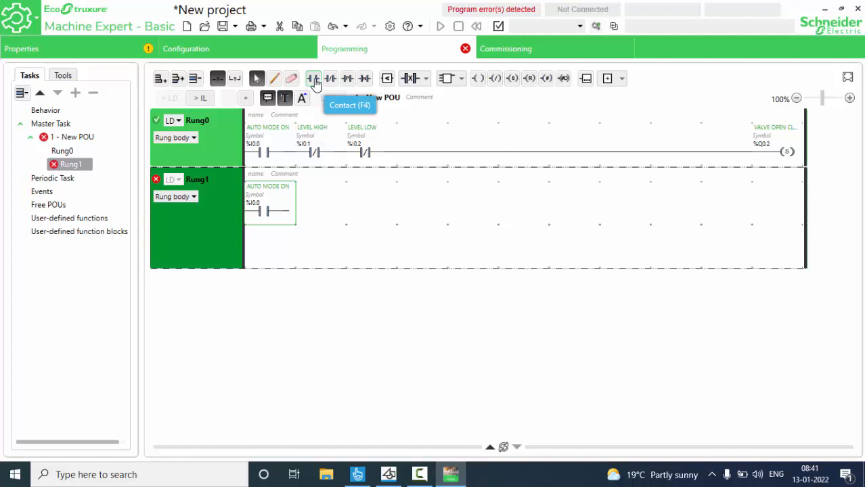
- Check the digital input comments, then add a normally open contact addressed %I0.4 after the AUTO MODE ON contact in Rung1
{"action": "left_click", "coordinate": [221, 48]}
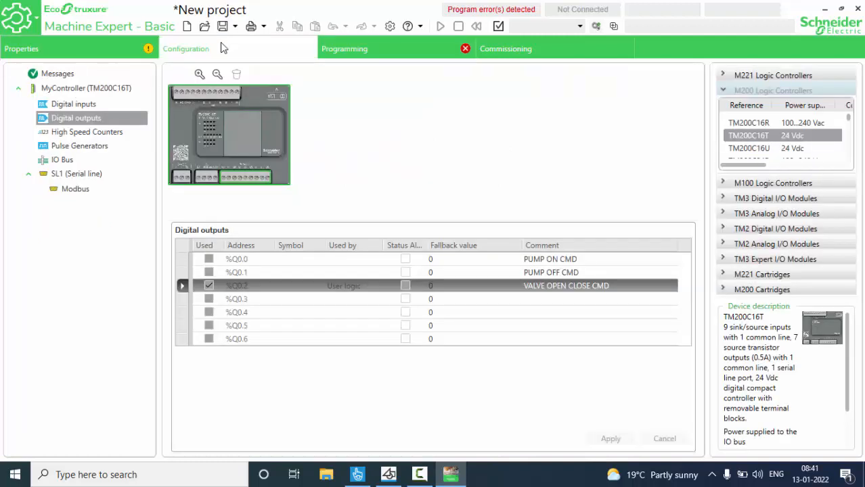
{"action": "left_click", "coordinate": [76, 106]}
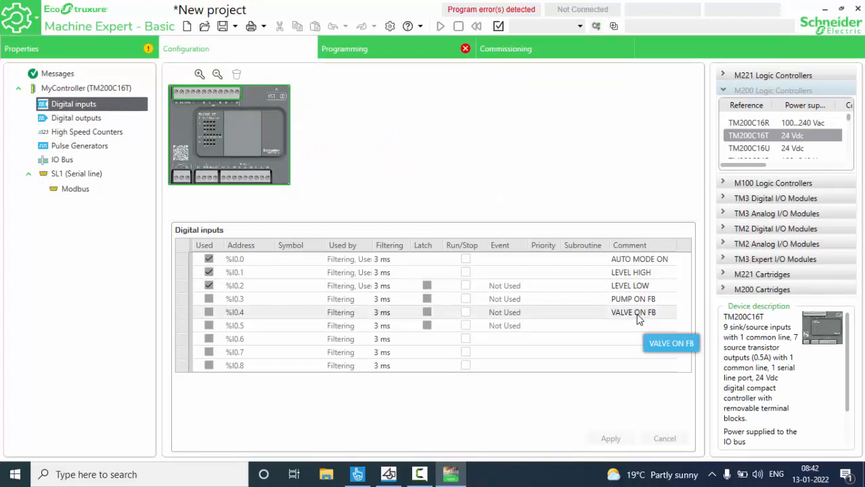
{"action": "left_click", "coordinate": [393, 49]}
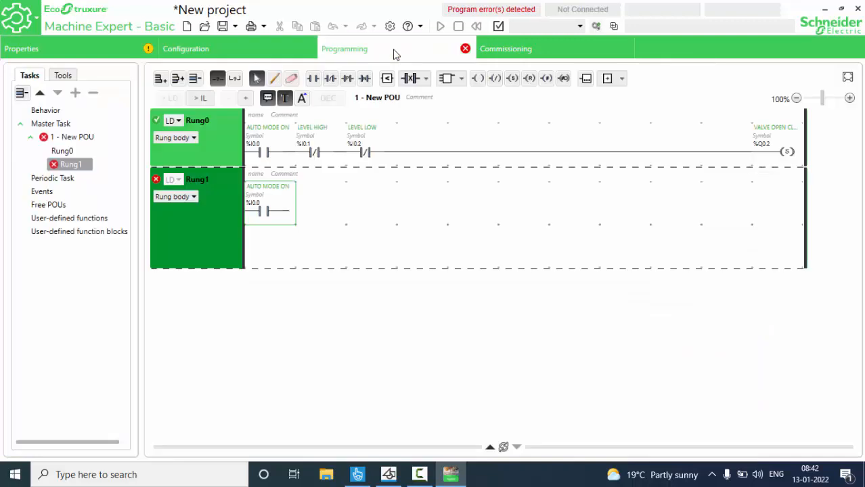
{"action": "left_click", "coordinate": [312, 79]}
{"action": "left_click", "coordinate": [315, 206]}
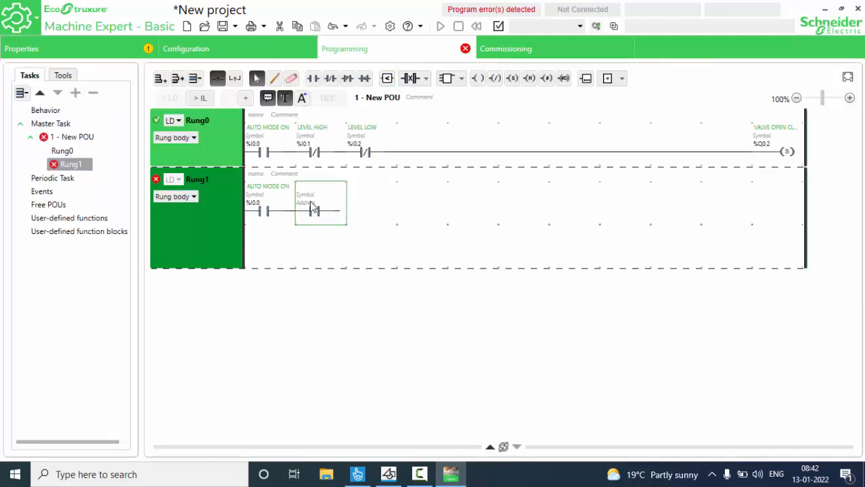
{"action": "double_click", "coordinate": [313, 203]}
{"action": "type", "text": "%"}
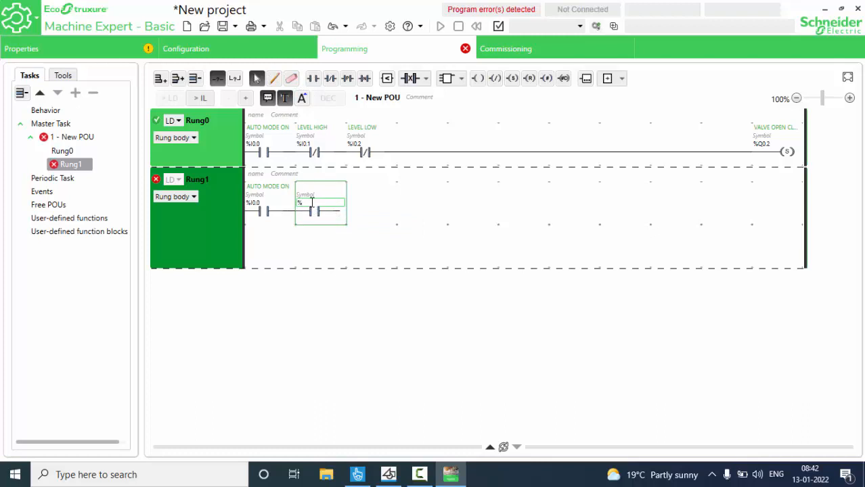
{"action": "type", "text": "I0."}
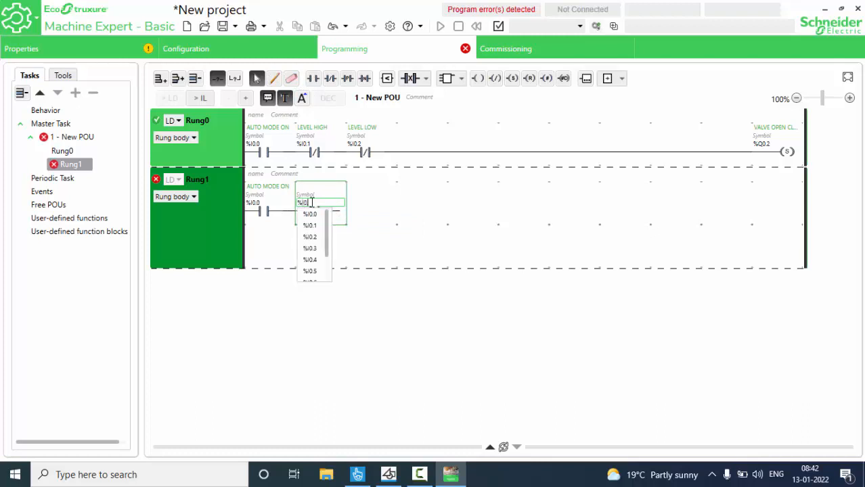
{"action": "type", "text": "4"}
{"action": "key", "text": "Return"}
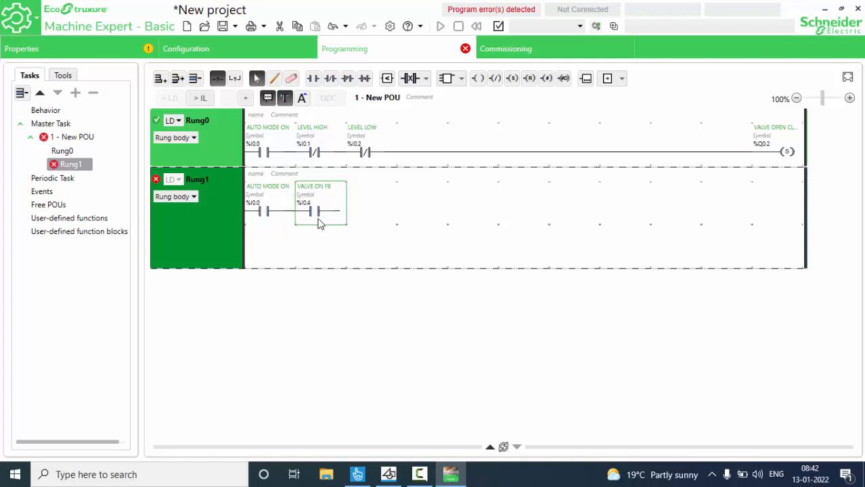
- View the tank page in Citect Graphics Builder, then return to Machine Expert - Basic and place a Timer block one cell beyond Rung1's VALVE ON FB contact
{"action": "left_click", "coordinate": [388, 473]}
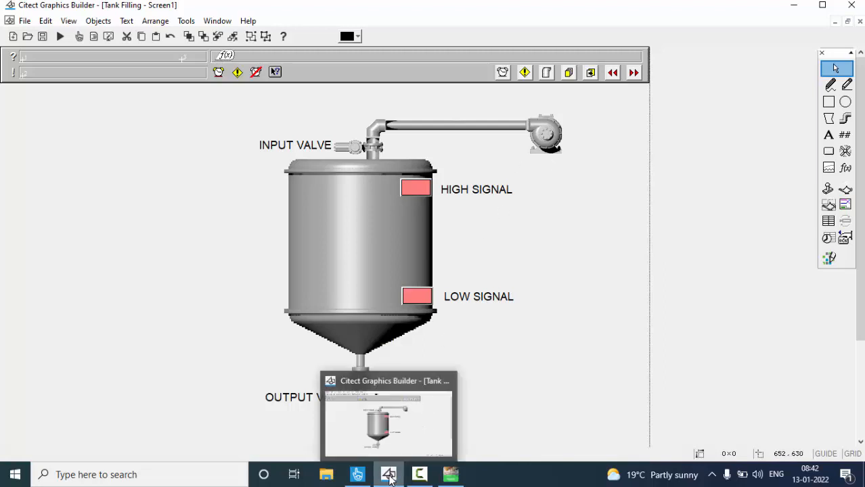
{"action": "left_click", "coordinate": [439, 478]}
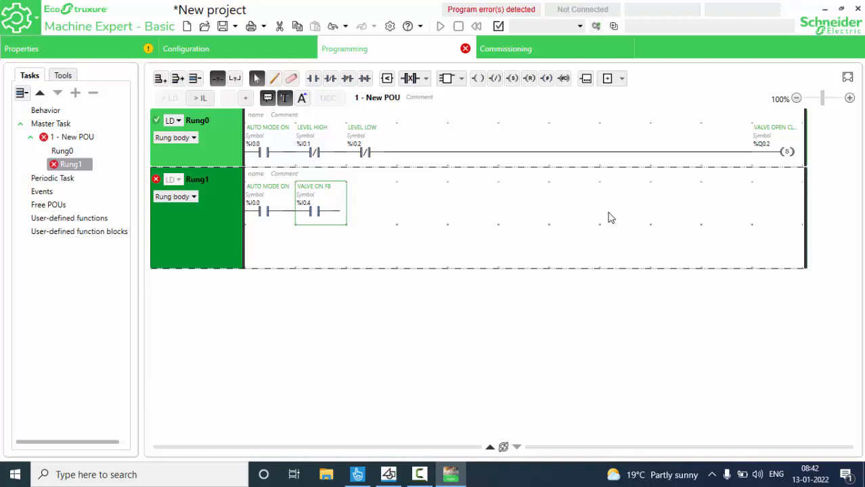
{"action": "left_click", "coordinate": [461, 81]}
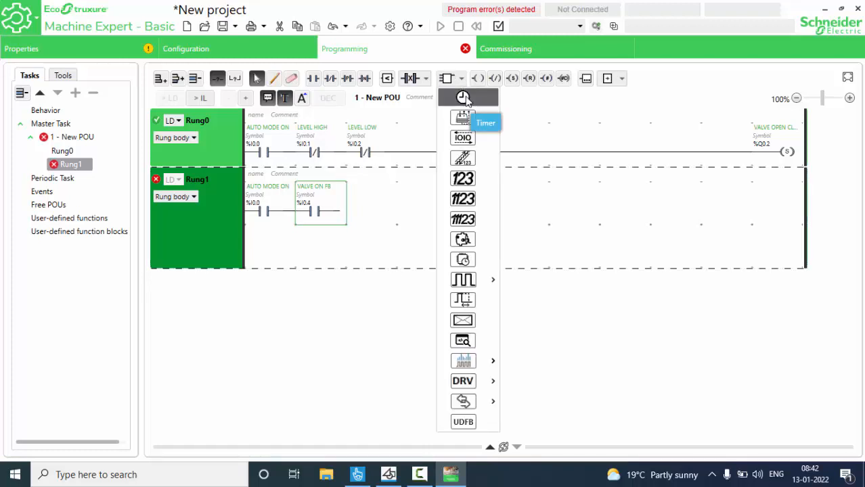
{"action": "left_click", "coordinate": [465, 99]}
{"action": "left_click", "coordinate": [447, 207]}
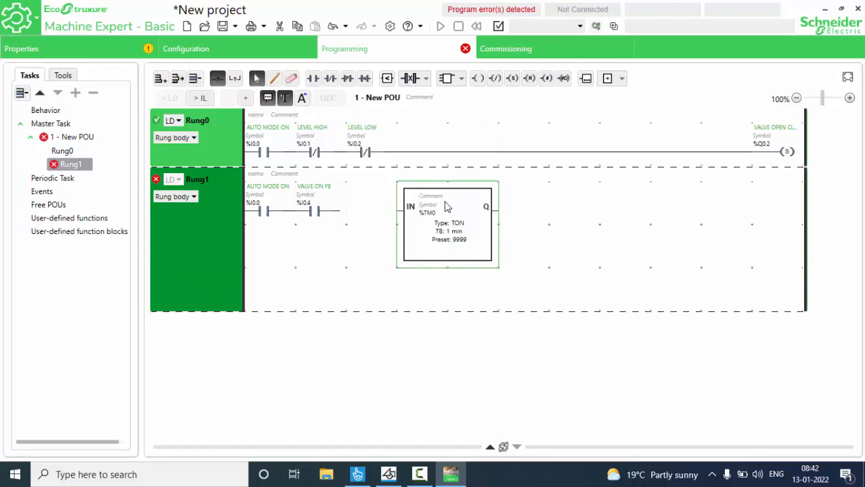
- Configure the Rung1 timer with a preset of 5 and a time base of 1 s, and apply the settings
{"action": "mouse_move", "coordinate": [484, 233]}
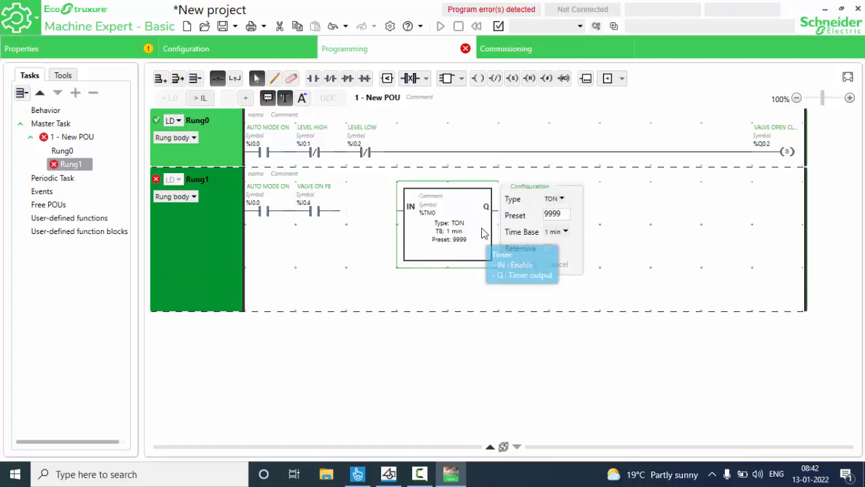
{"action": "left_click", "coordinate": [560, 215]}
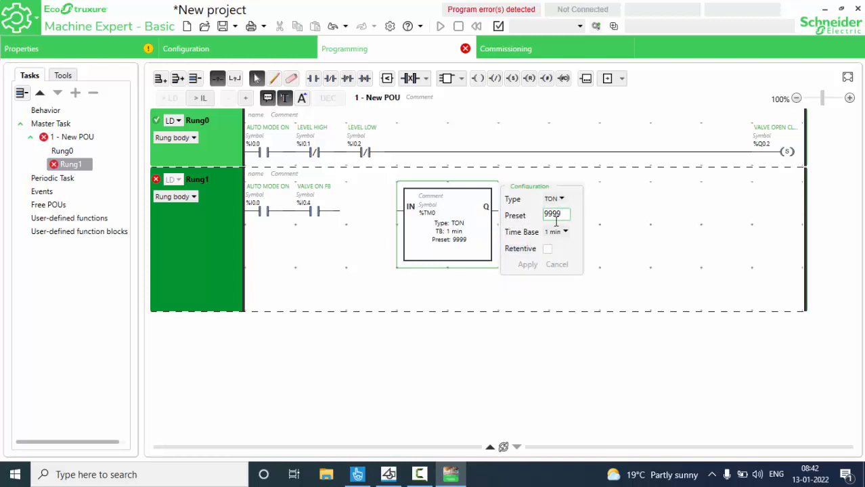
{"action": "key", "text": "BackSpace"}
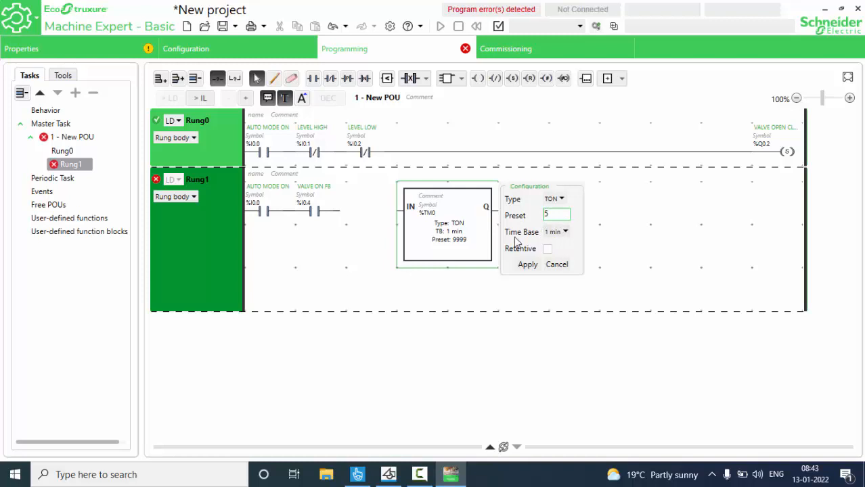
{"action": "left_click", "coordinate": [566, 234]}
{"action": "left_click", "coordinate": [565, 233]}
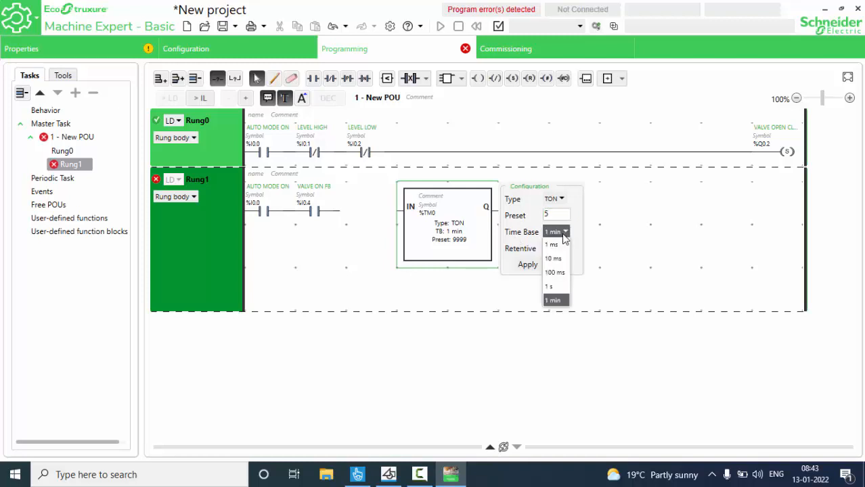
{"action": "left_click", "coordinate": [551, 287]}
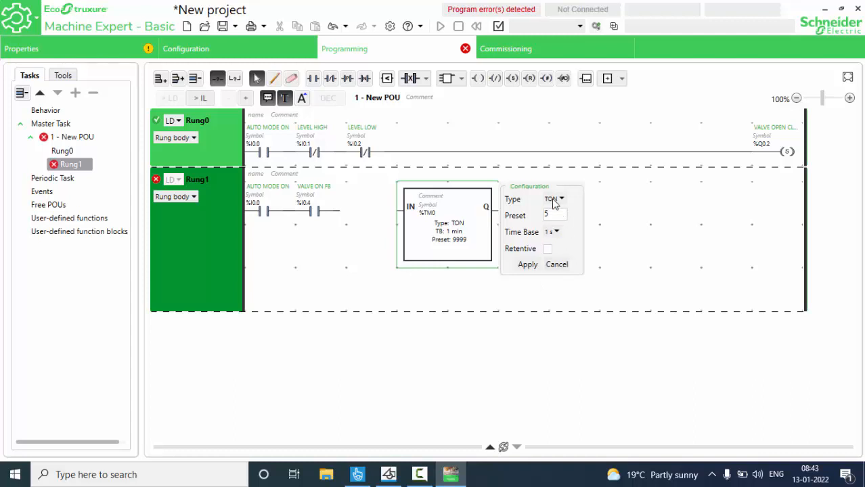
{"action": "left_click", "coordinate": [528, 265]}
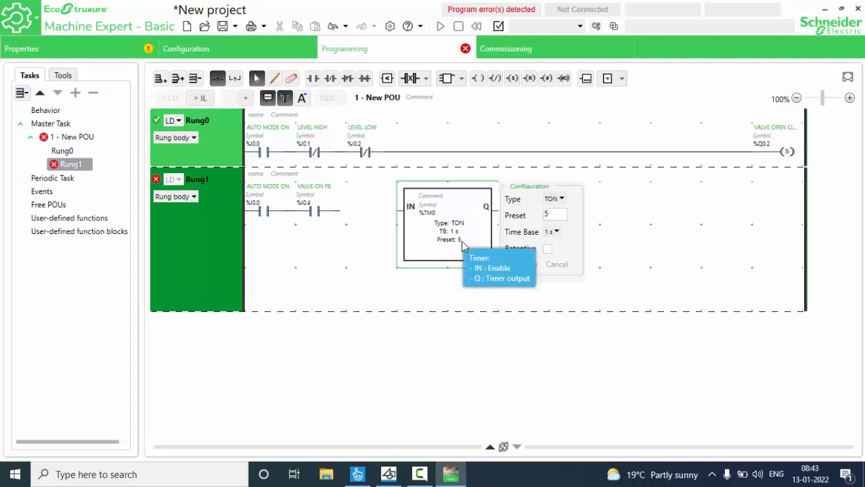
- Draw a connecting line in Rung1 from the VALVE ON FB contact to the timer's IN input, then return to selection mode
{"action": "left_click", "coordinate": [363, 251]}
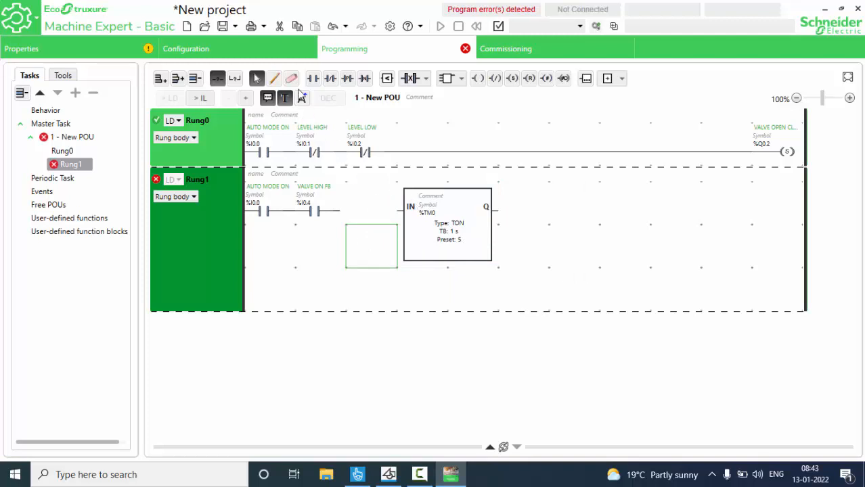
{"action": "left_click", "coordinate": [274, 77]}
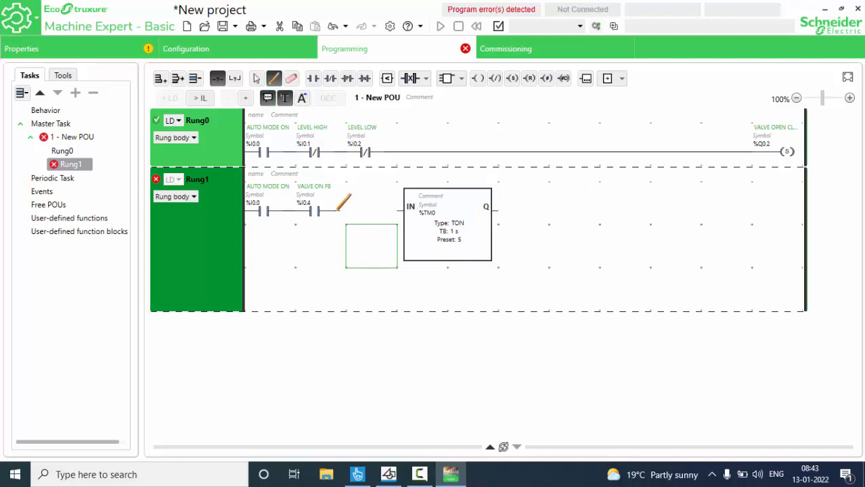
{"action": "left_click_drag", "start_coordinate": [338, 211], "coordinate": [409, 209]}
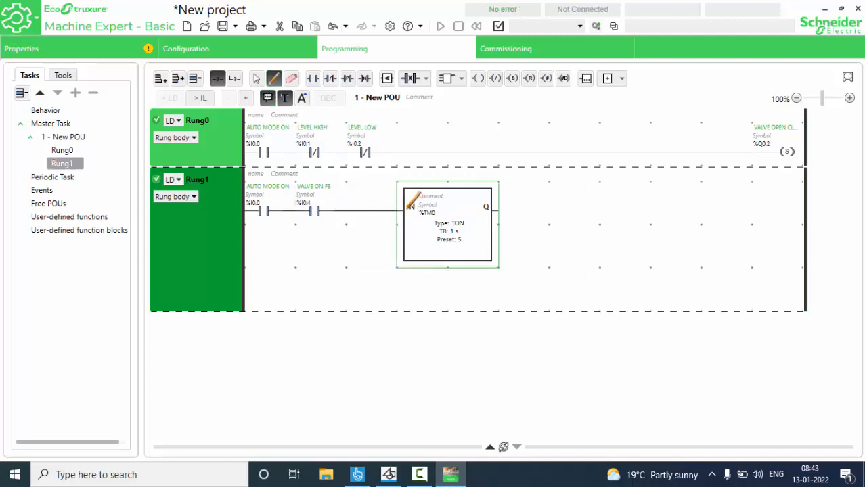
{"action": "left_click", "coordinate": [257, 78]}
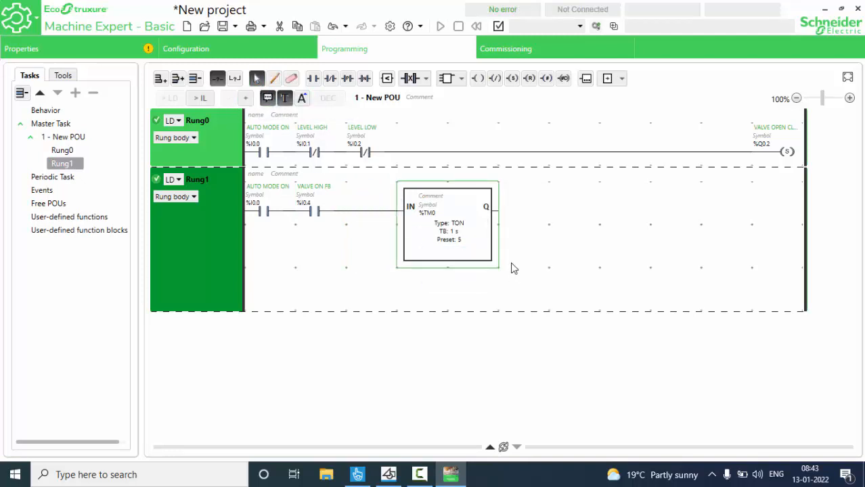
{"action": "mouse_move", "coordinate": [468, 251]}
{"action": "mouse_move", "coordinate": [479, 237]}
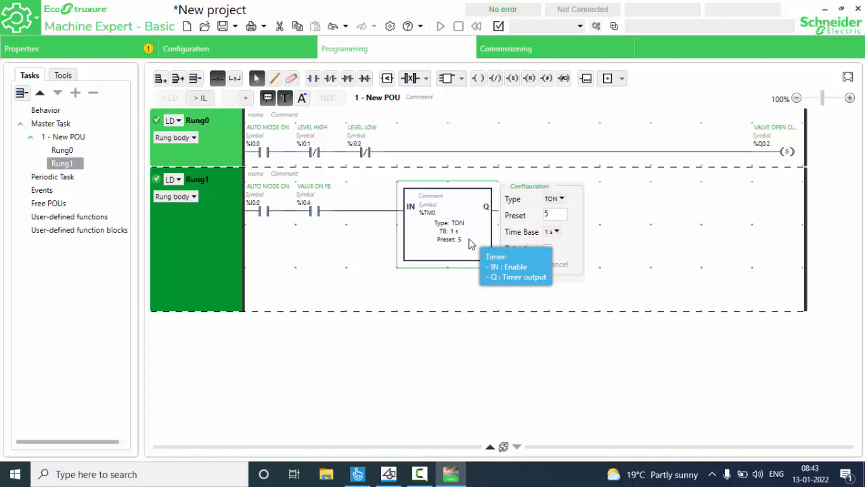
- Create a new rung below Rung1 and start it with a normally open contact addressed %I0.0
{"action": "left_click", "coordinate": [212, 265]}
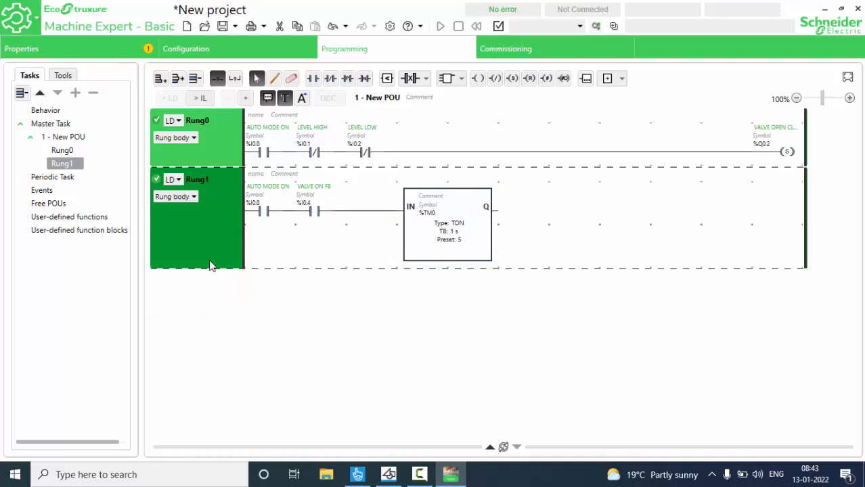
{"action": "left_click", "coordinate": [161, 79]}
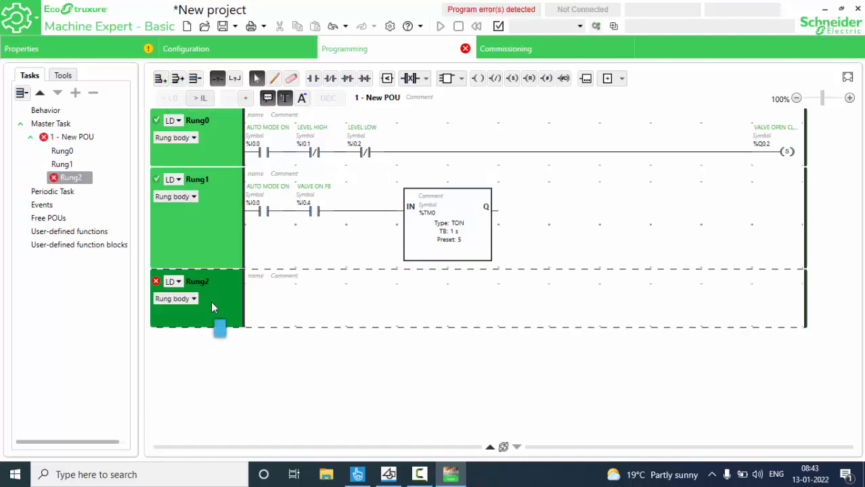
{"action": "left_click", "coordinate": [314, 79]}
{"action": "left_click", "coordinate": [268, 312]}
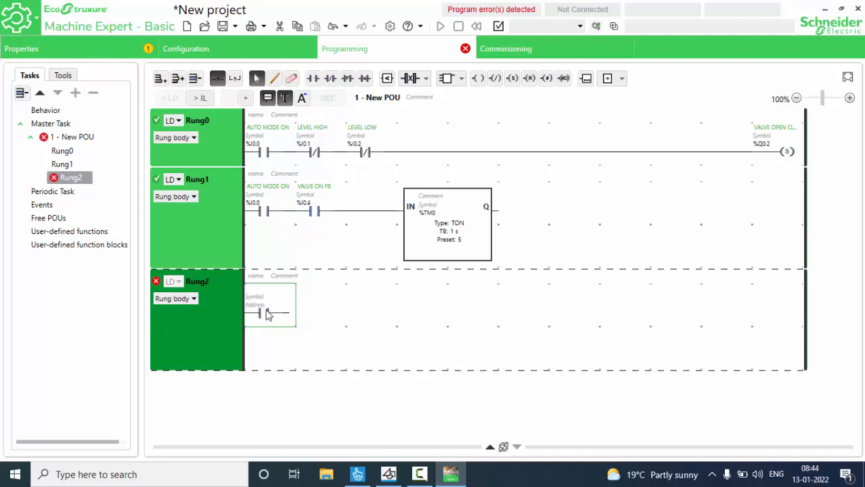
{"action": "double_click", "coordinate": [259, 306]}
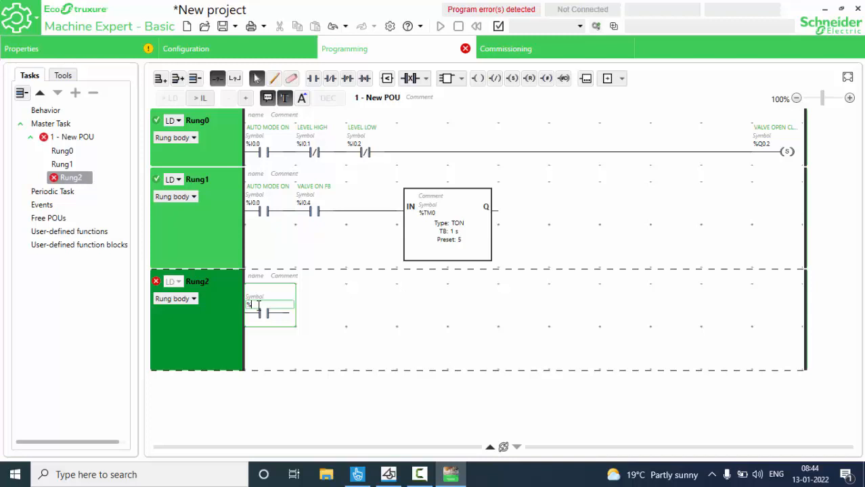
{"action": "type", "text": "I0.0"}
{"action": "key", "text": "Return"}
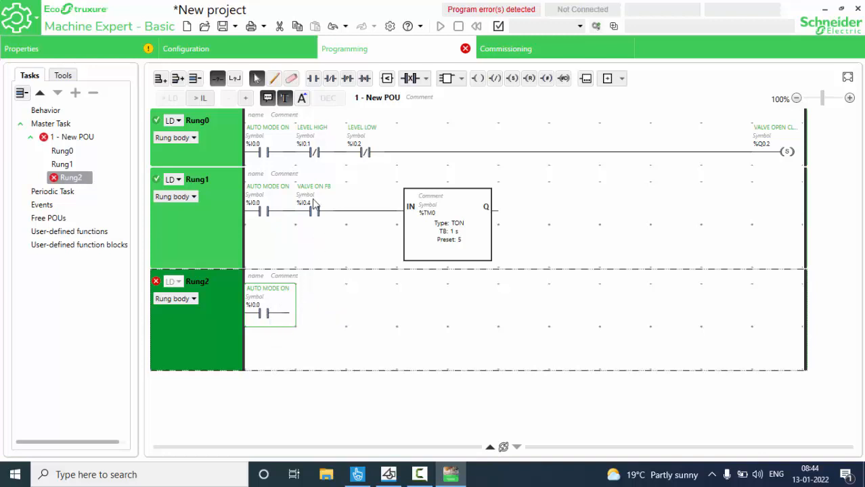
- Add a normally open contact addressed %I0.4 directly after the AUTO MODE ON contact in Rung2
{"action": "left_click", "coordinate": [313, 78]}
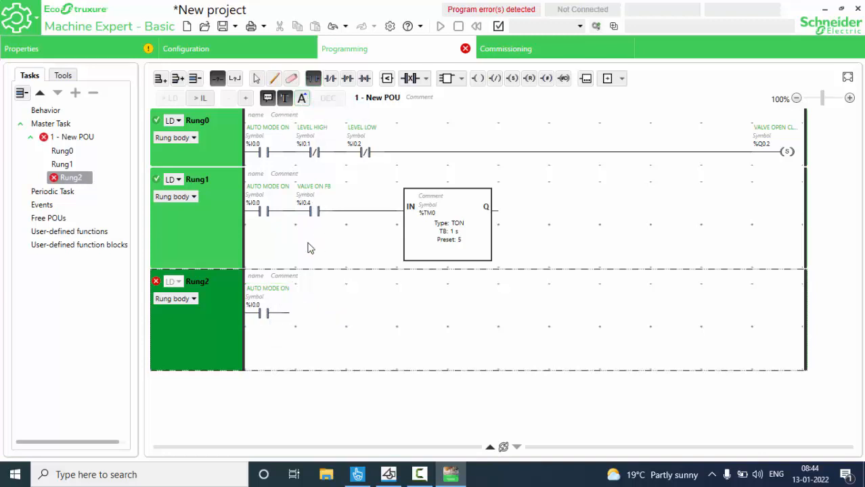
{"action": "left_click", "coordinate": [318, 317]}
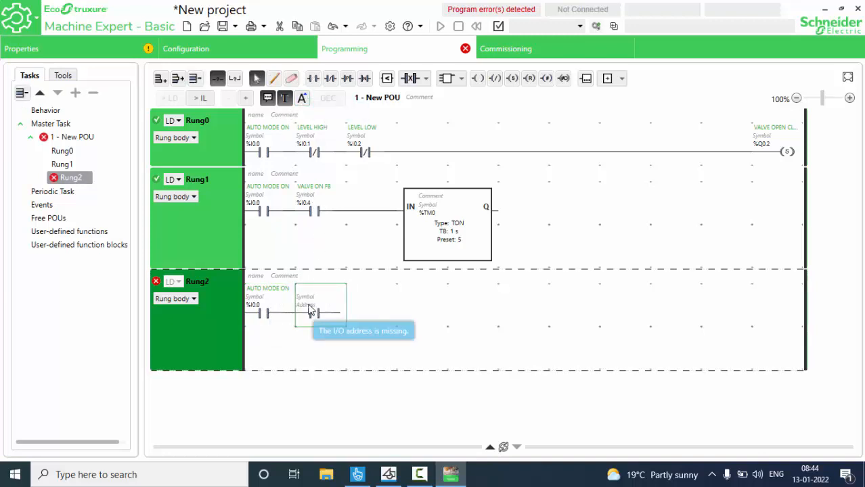
{"action": "left_click", "coordinate": [310, 309]}
{"action": "type", "text": "%"}
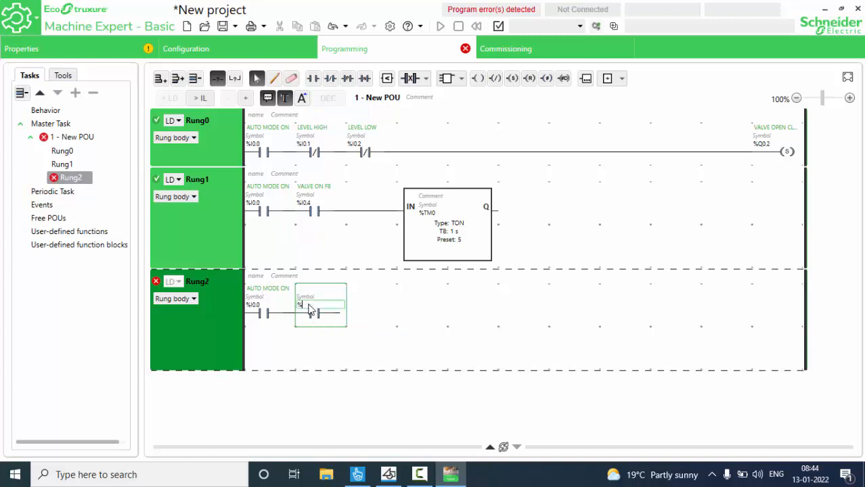
{"action": "type", "text": "I0.4"}
{"action": "key", "text": "Return"}
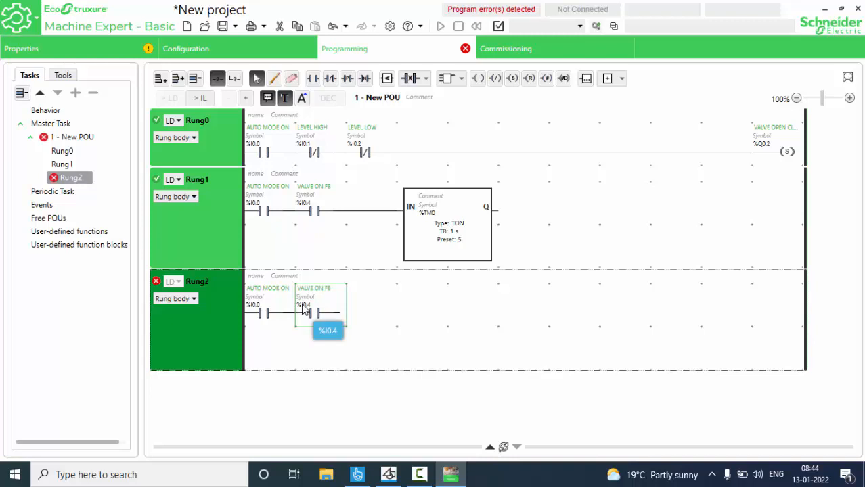
- Set the preset of the Rung1 timer to 10 and apply the configuration
{"action": "left_click", "coordinate": [447, 245]}
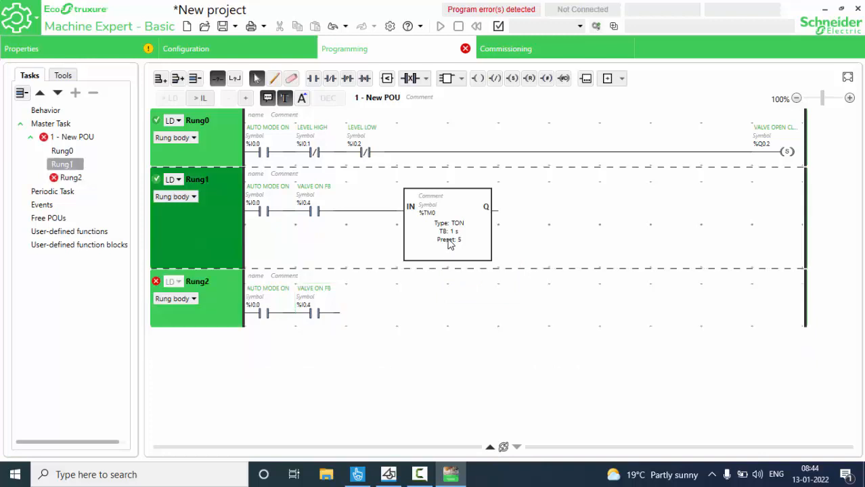
{"action": "left_click", "coordinate": [458, 234]}
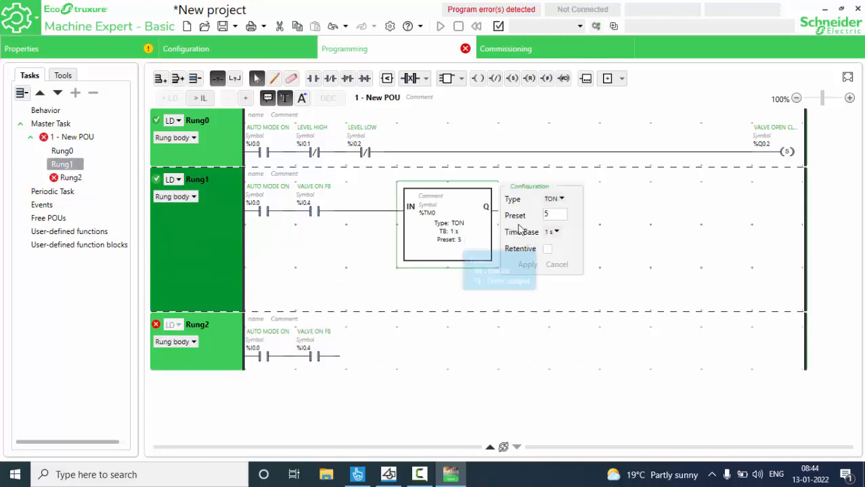
{"action": "left_click", "coordinate": [547, 214]}
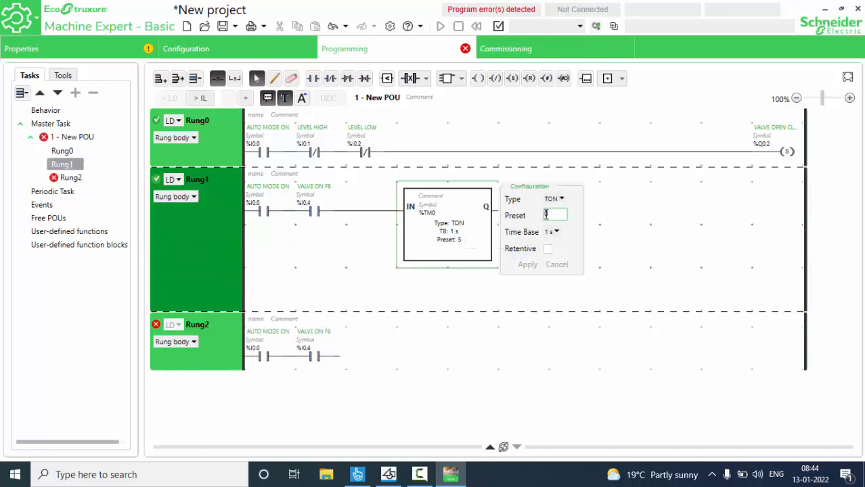
{"action": "type", "text": "10"}
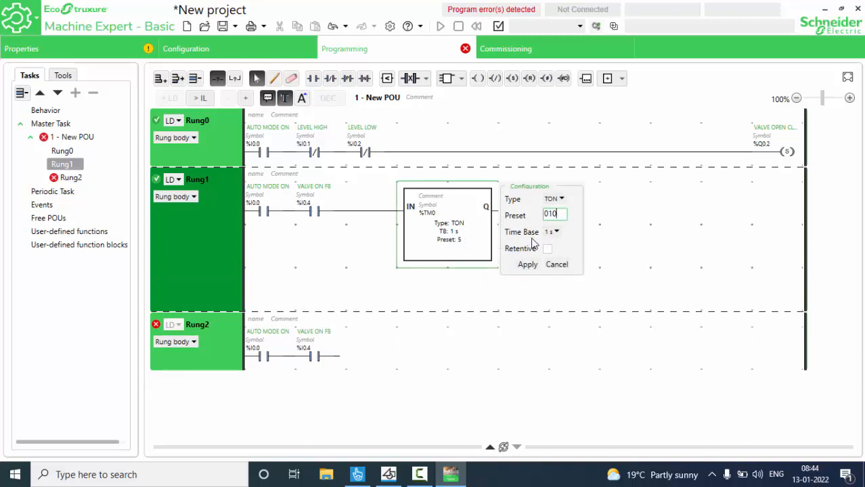
{"action": "left_click", "coordinate": [529, 266]}
{"action": "left_click", "coordinate": [479, 290]}
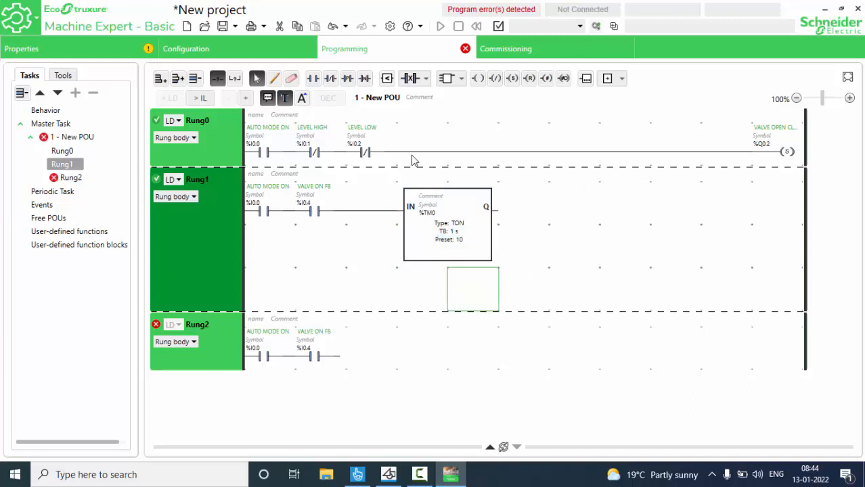
- Insert a comparison block after Rung2's VALVE ON FB contact with the expression %TM0.V > 5
{"action": "left_click", "coordinate": [388, 79]}
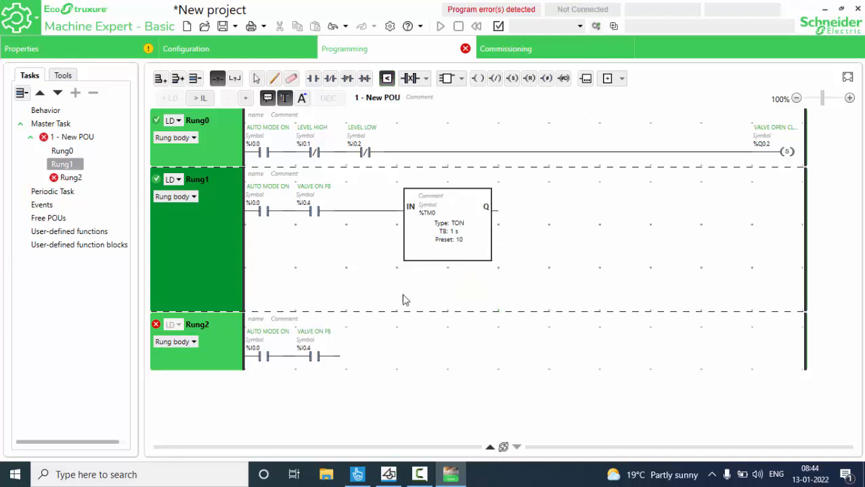
{"action": "left_click", "coordinate": [383, 355]}
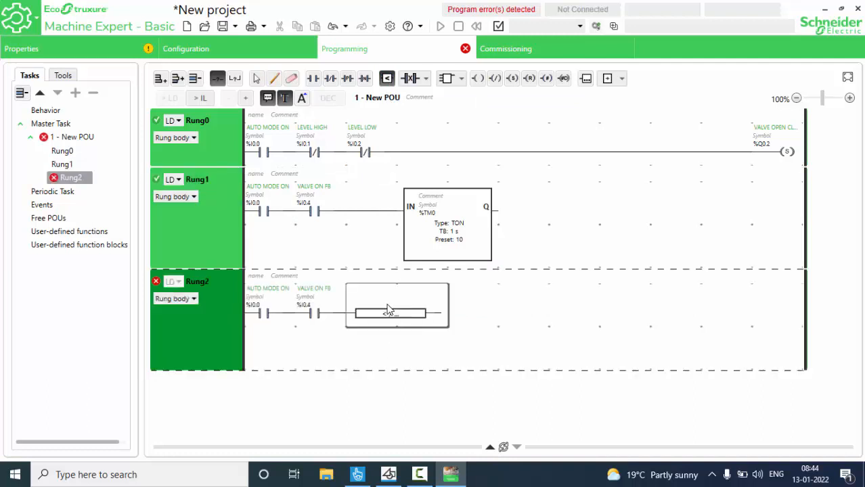
{"action": "left_click", "coordinate": [389, 311]}
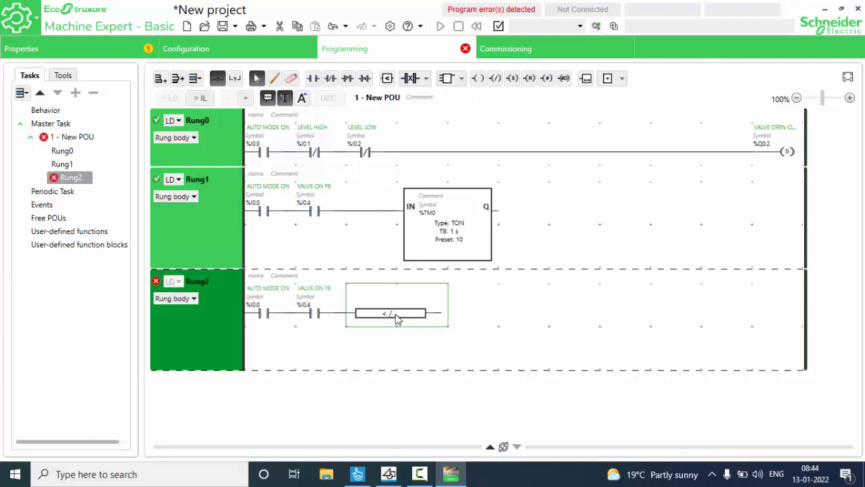
{"action": "left_click", "coordinate": [398, 320]}
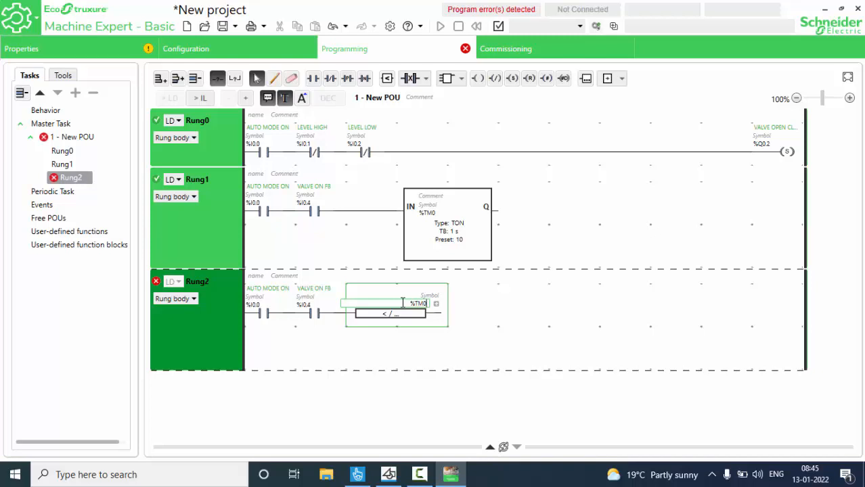
{"action": "type", "text": "%TM0.V > 5"}
{"action": "key", "text": "Return"}
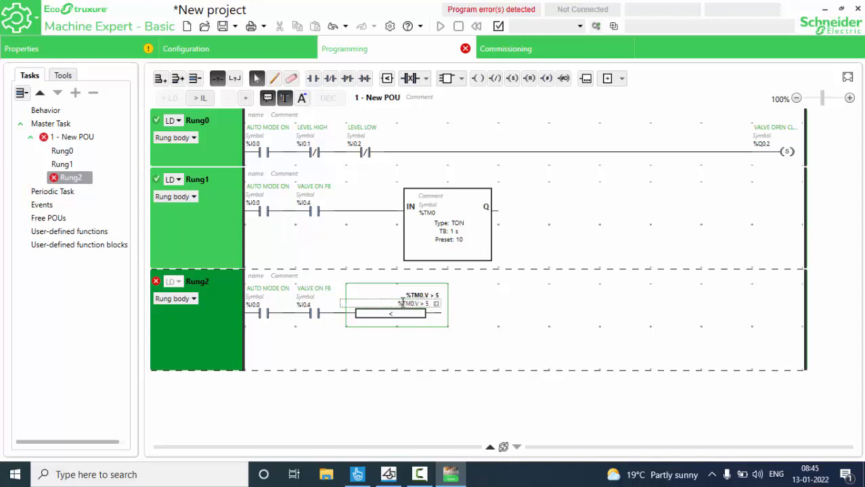
- Add a second comparison block in series in Rung2 with the expression %TM0.V < 8
{"action": "left_click", "coordinate": [386, 77]}
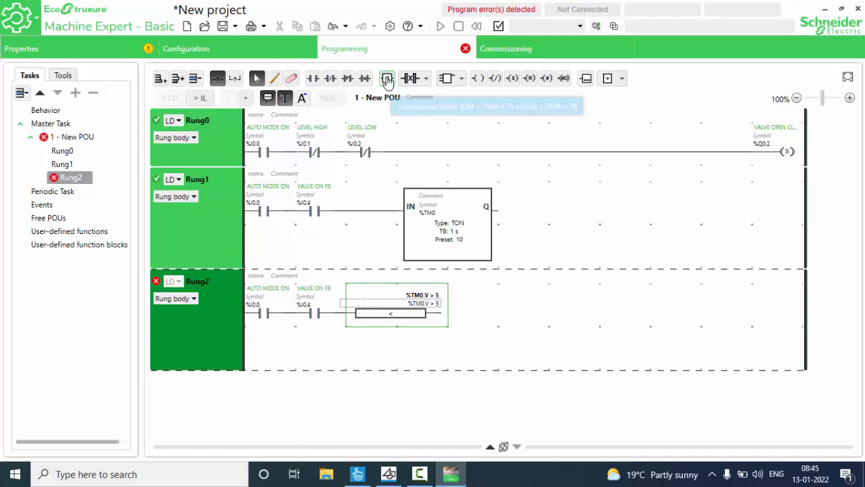
{"action": "left_click", "coordinate": [482, 307]}
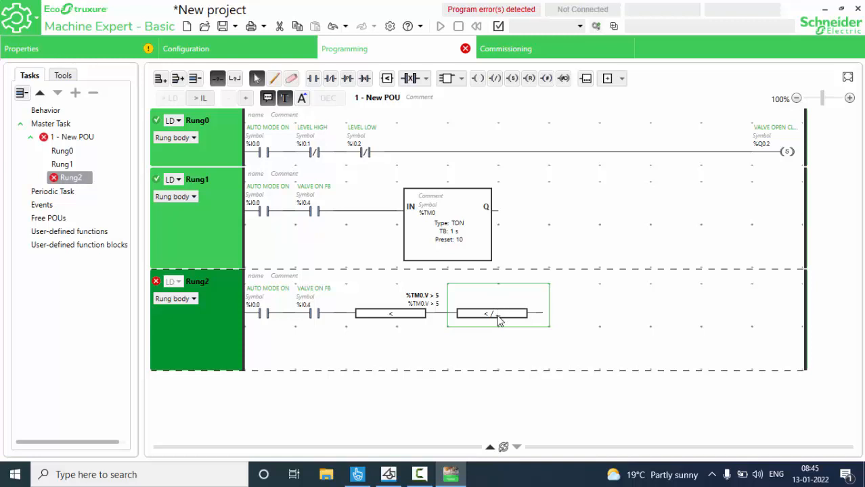
{"action": "left_click", "coordinate": [498, 315]}
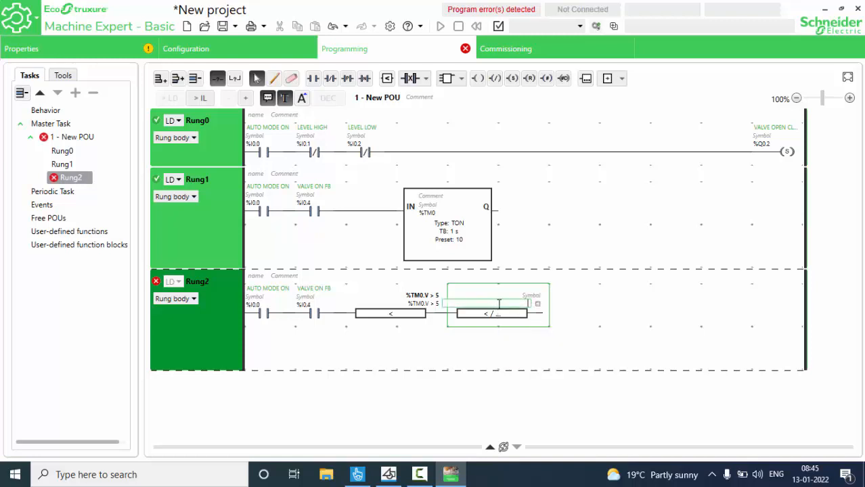
{"action": "type", "text": "%TM0.V < 8"}
{"action": "left_click", "coordinate": [513, 332]}
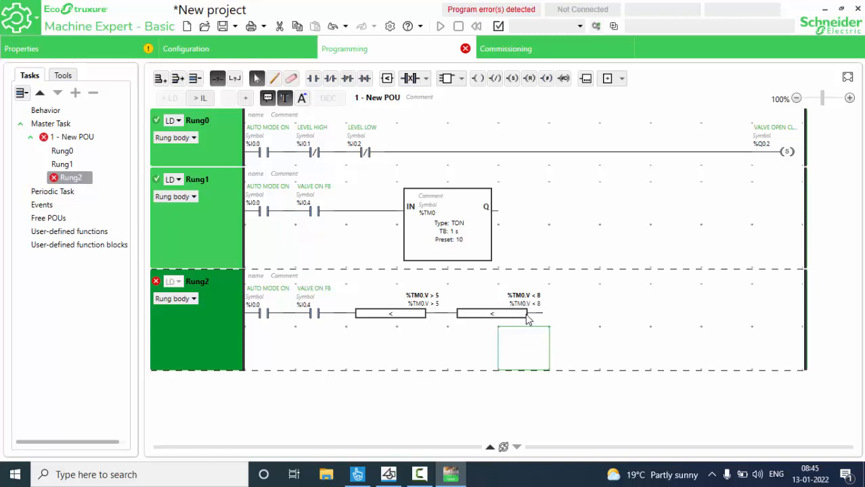
- Place an output coil at the end of Rung2, check the digital output comments, and address the coil %Q0.0
{"action": "left_click", "coordinate": [478, 79]}
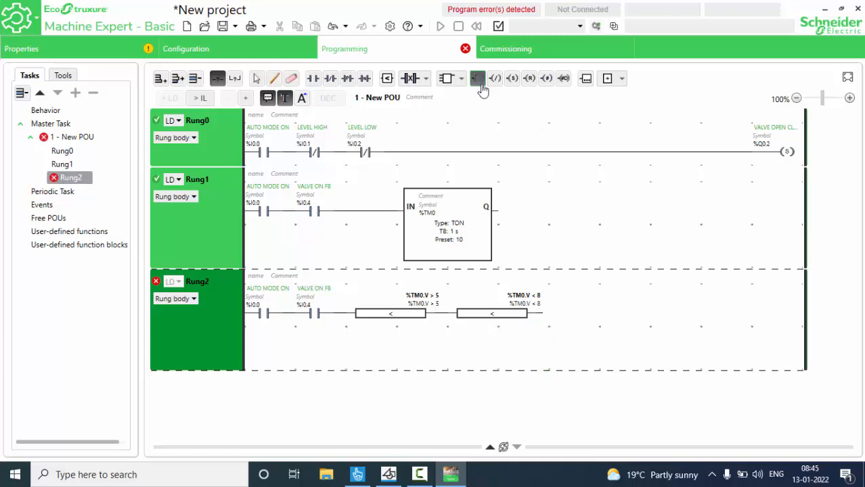
{"action": "left_click", "coordinate": [782, 312]}
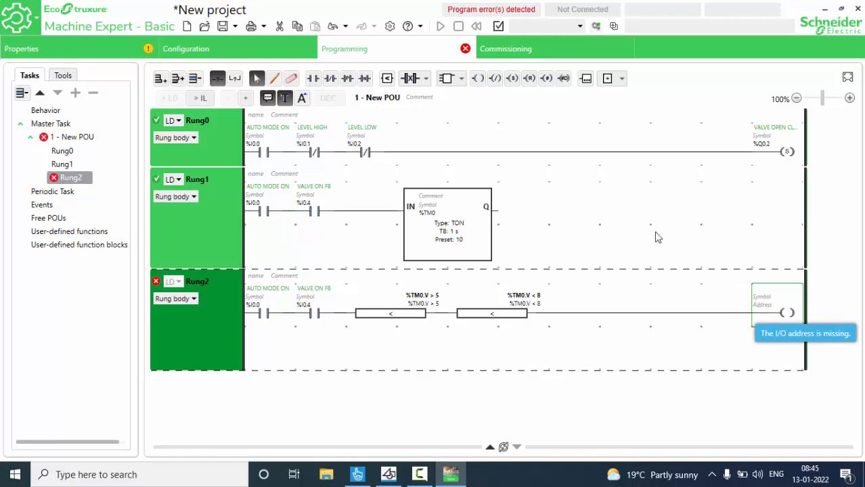
{"action": "left_click", "coordinate": [225, 52]}
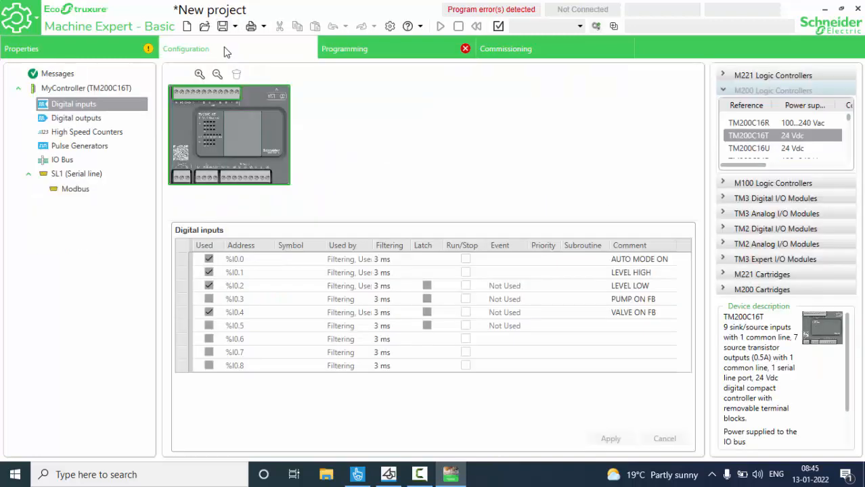
{"action": "left_click", "coordinate": [77, 120]}
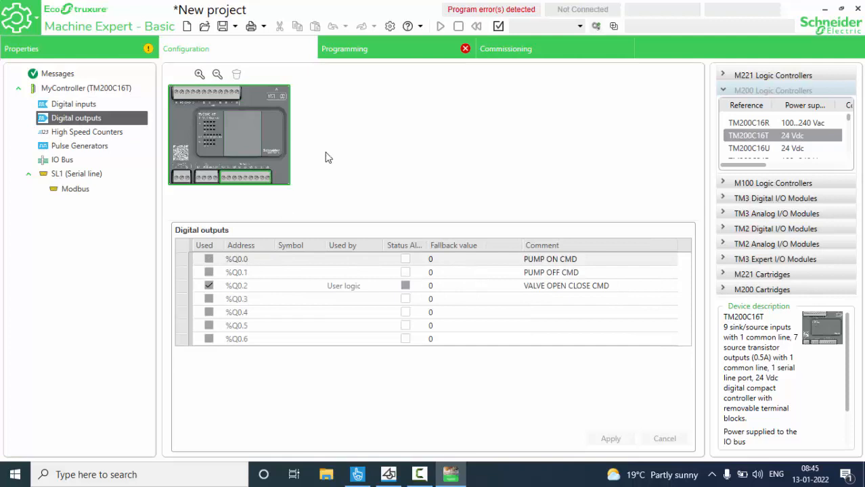
{"action": "left_click", "coordinate": [383, 52]}
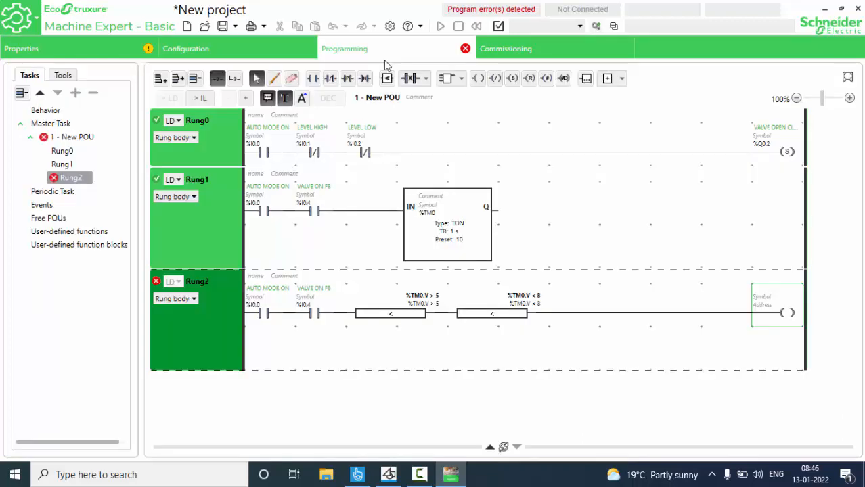
{"action": "double_click", "coordinate": [765, 311]}
{"action": "type", "text": "%Q0"}
{"action": "key", "text": "Return"}
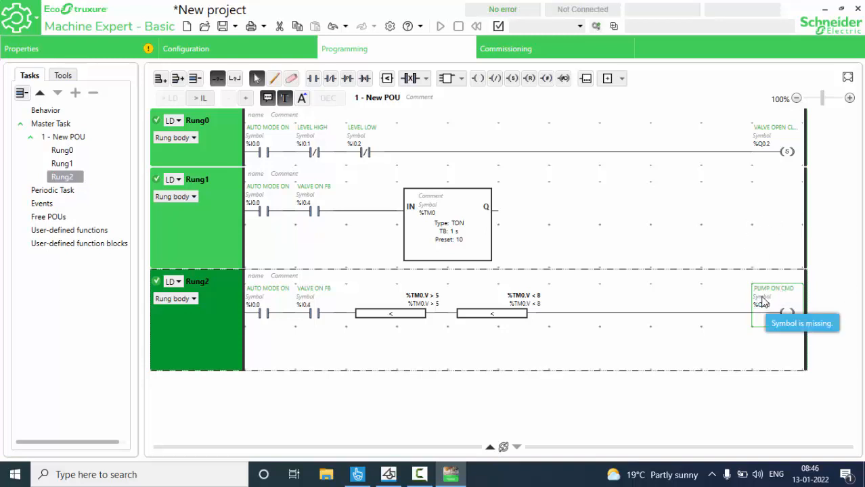
- Compare the tank page in Citect Graphics Builder with the ladder rungs in Machine Expert - Basic, ending back in the ladder program
{"action": "left_click", "coordinate": [388, 474]}
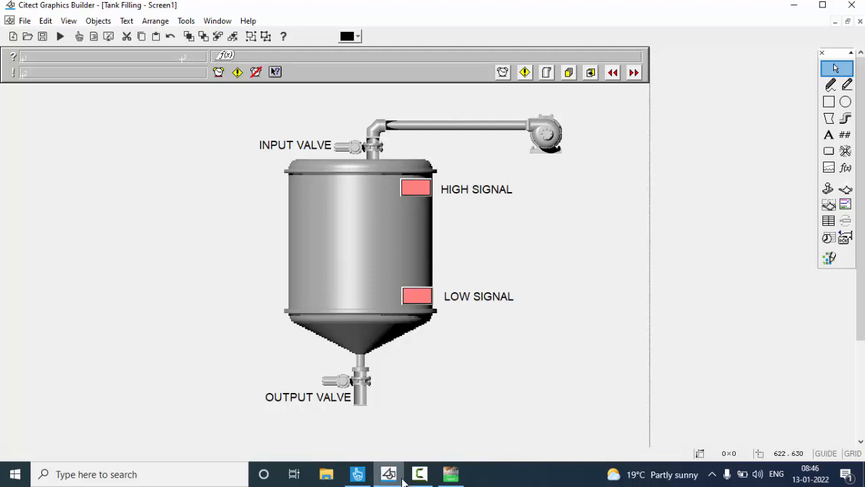
{"action": "mouse_move", "coordinate": [407, 482]}
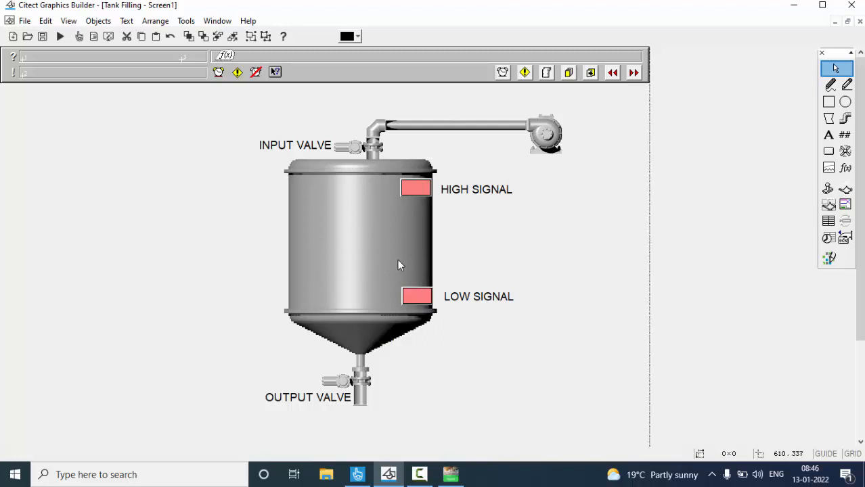
{"action": "left_click", "coordinate": [452, 475]}
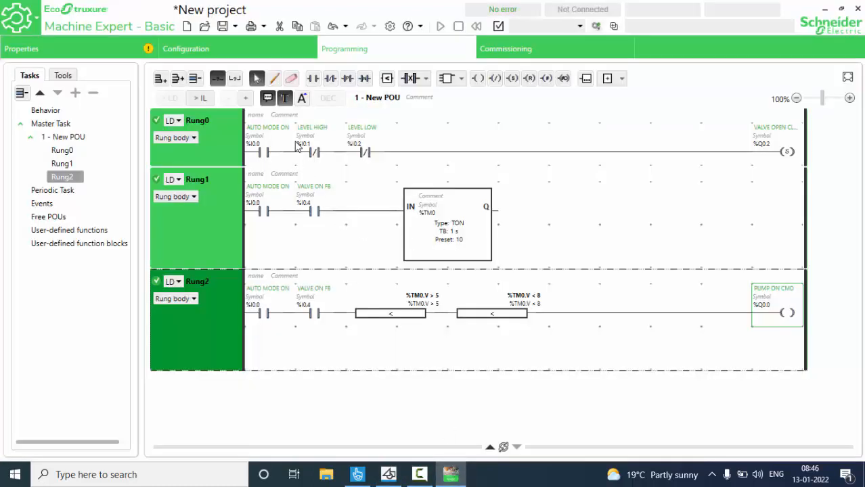
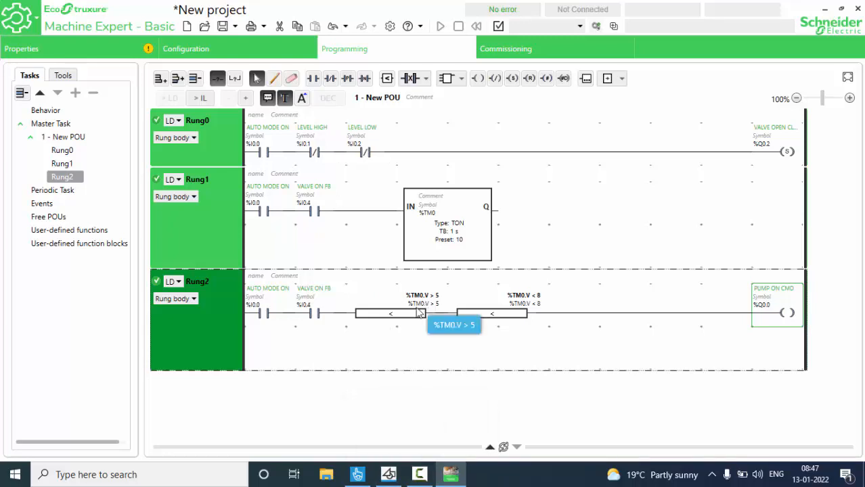
{"action": "left_click", "coordinate": [390, 474]}
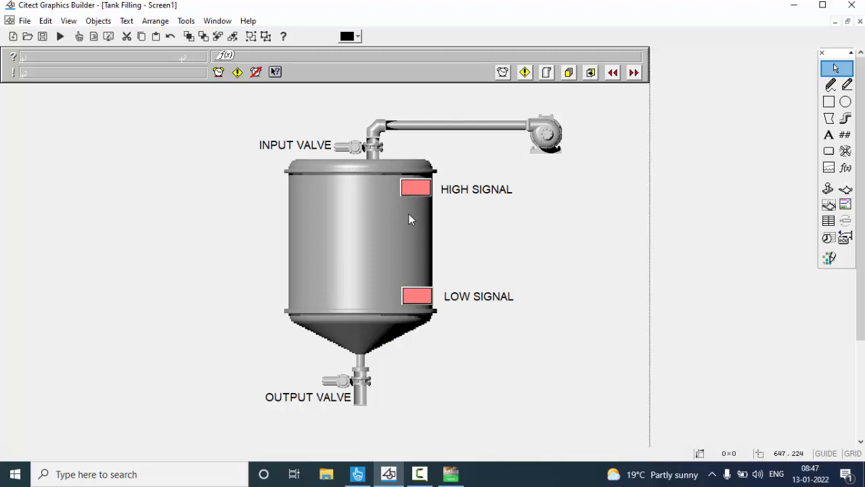
{"action": "left_click", "coordinate": [451, 478]}
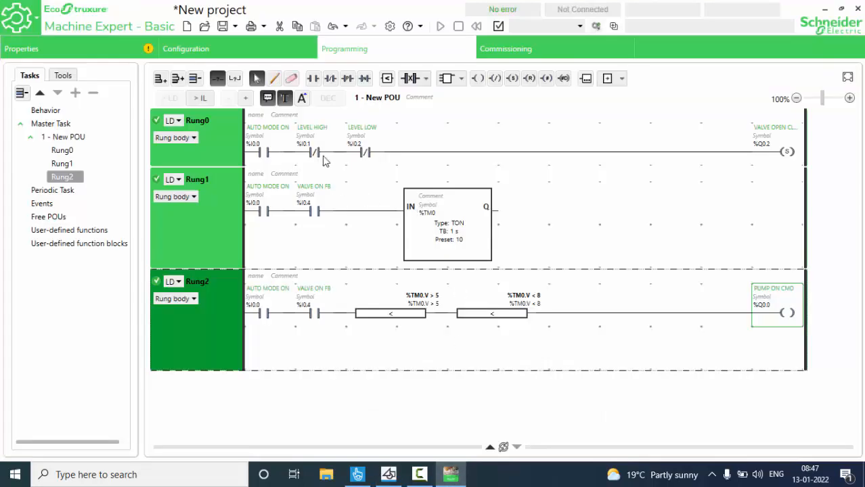
- Add the comment "-- LOGIC FOR STARTING PUMP WHEN TANK IS EMPTY" to Rung0
{"action": "left_click", "coordinate": [285, 99]}
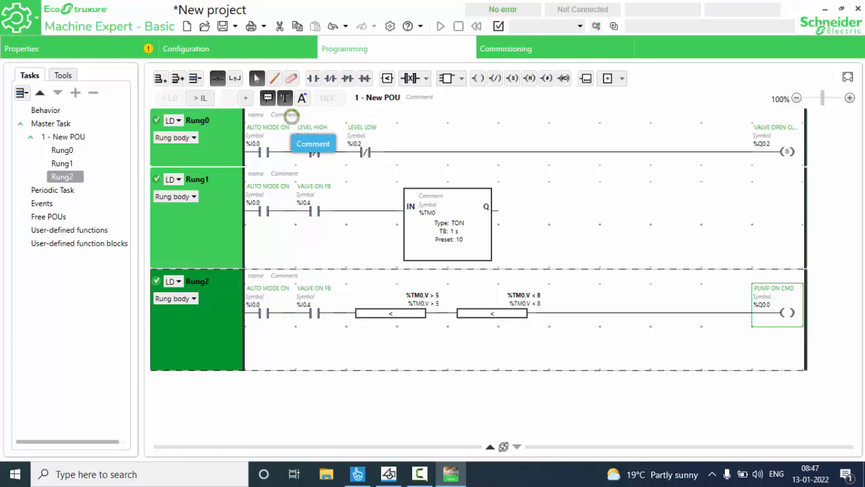
{"action": "left_click", "coordinate": [291, 118]}
{"action": "left_click", "coordinate": [292, 116]}
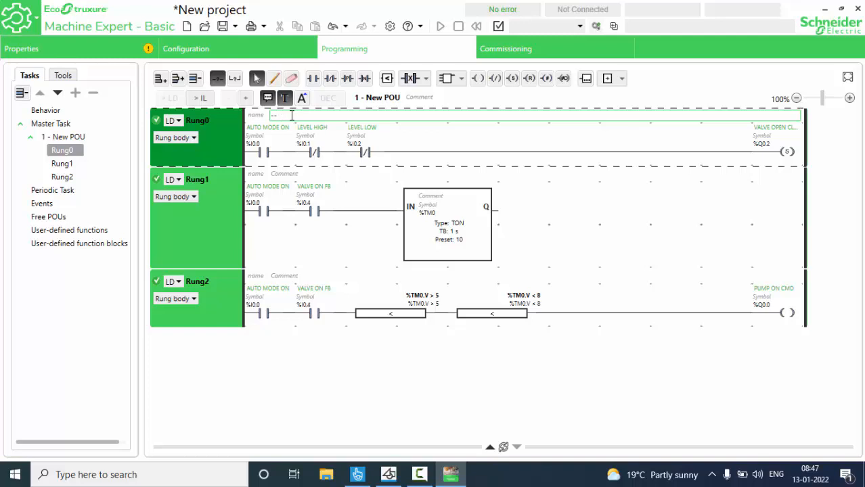
{"action": "type", "text": "-- LOGIC FOR STR"}
{"action": "key", "text": "BackSpace"}
{"action": "key", "text": "BackSpace"}
{"action": "key", "text": "BackSpace"}
{"action": "key", "text": "BackSpace"}
{"action": "type", "text": "ARTING"}
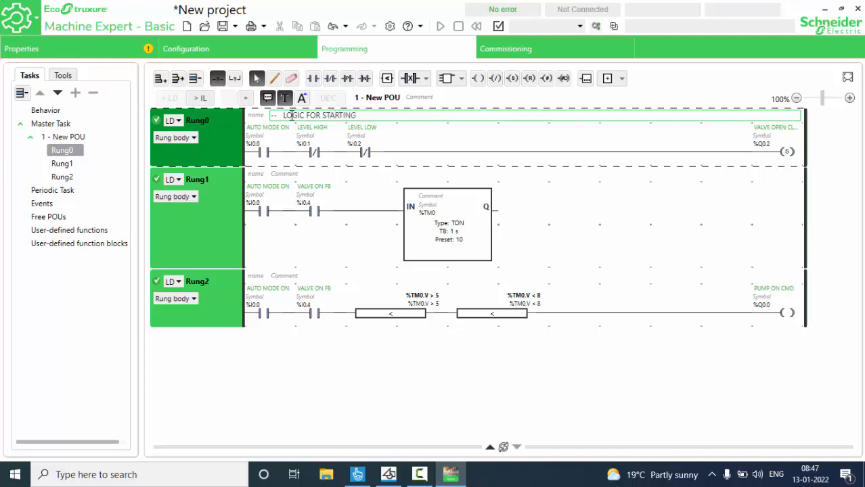
{"action": "type", "text": " PUMP WHEN"}
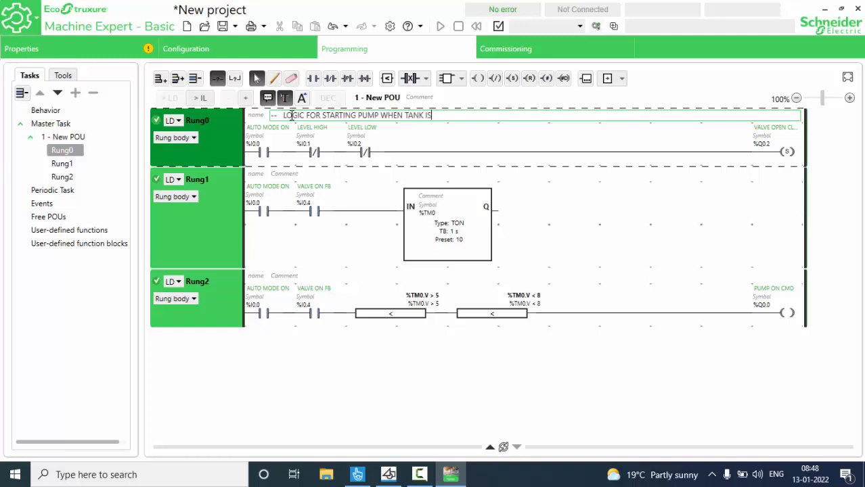
{"action": "type", "text": "TANK IS EMPTY"}
{"action": "left_click", "coordinate": [525, 205]}
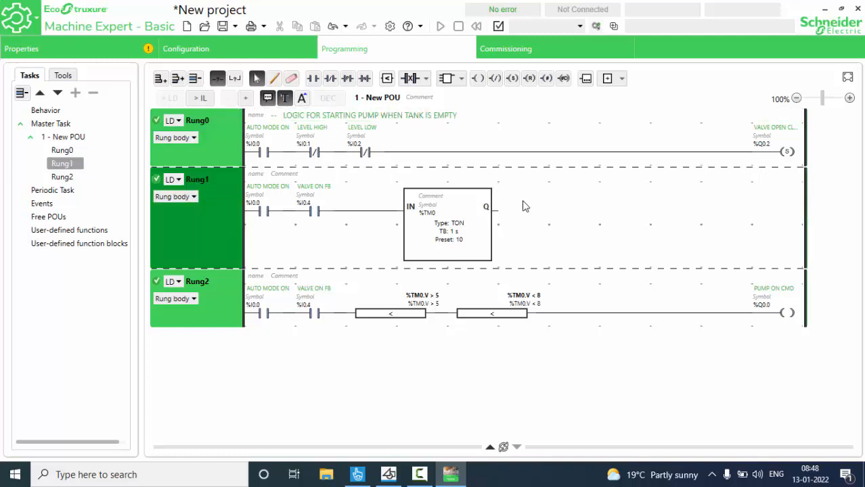
- Create a new rung below Rung2 and comment it "- LOGIC FOR STOPPING PUMP WHEN TANK IS FULL"
{"action": "left_click", "coordinate": [219, 317]}
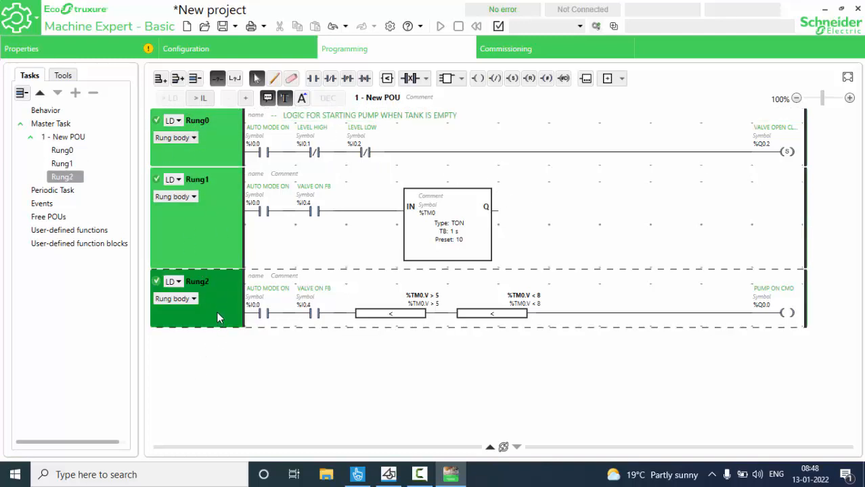
{"action": "left_click", "coordinate": [160, 80]}
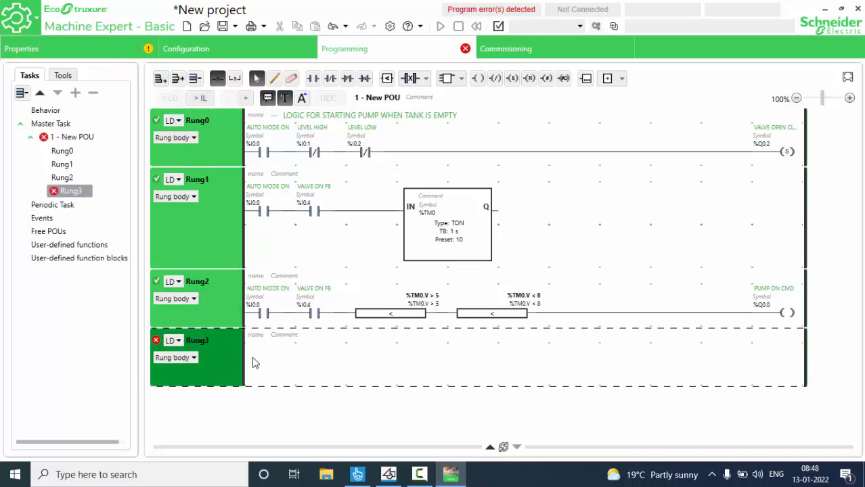
{"action": "left_click", "coordinate": [288, 338]}
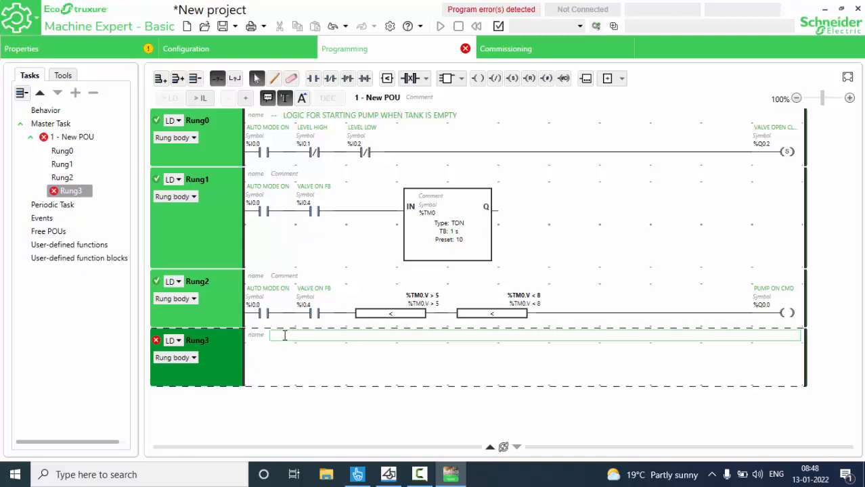
{"action": "type", "text": "LOGIC"}
{"action": "type", "text": "FOR STOP"}
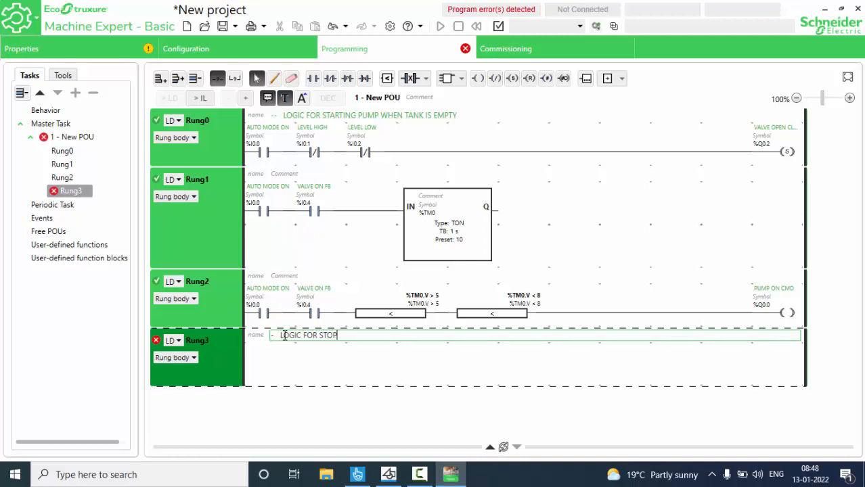
{"action": "type", "text": "PING"}
{"action": "type", "text": " PUMP WWH"}
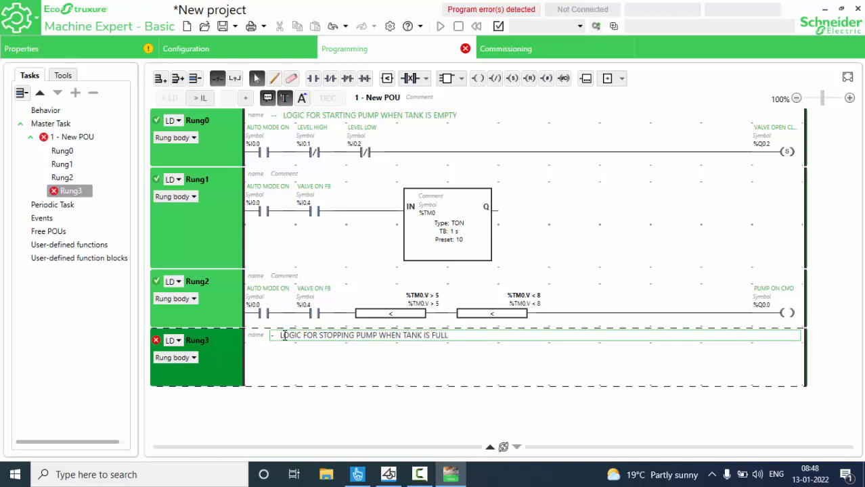
{"action": "left_click", "coordinate": [318, 369]}
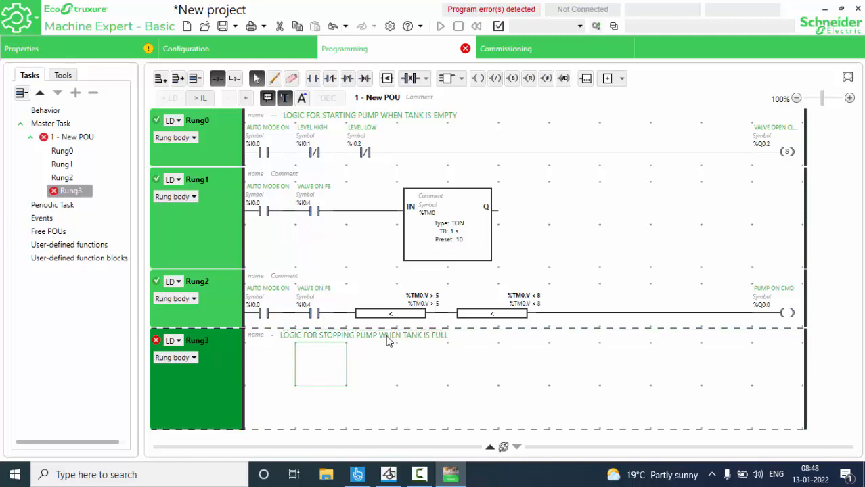
{"action": "left_click", "coordinate": [226, 392]}
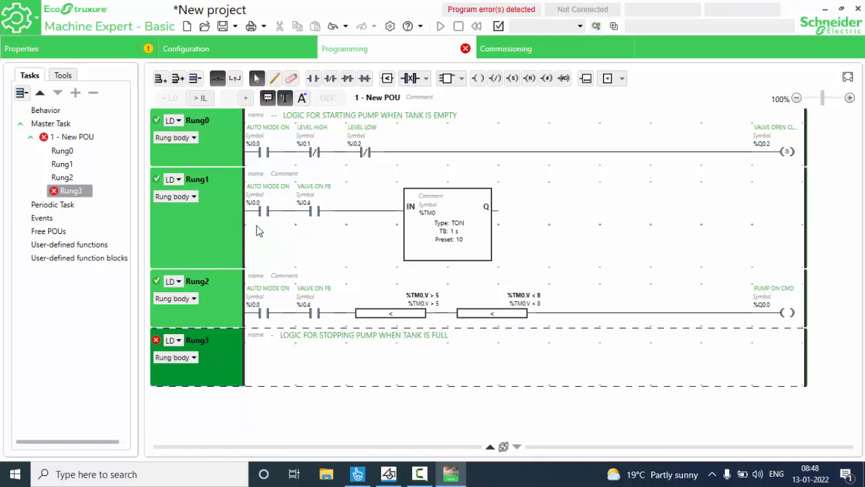
- Place a normally open contact at the start of Rung3 and address it %I0.0
{"action": "left_click", "coordinate": [312, 78]}
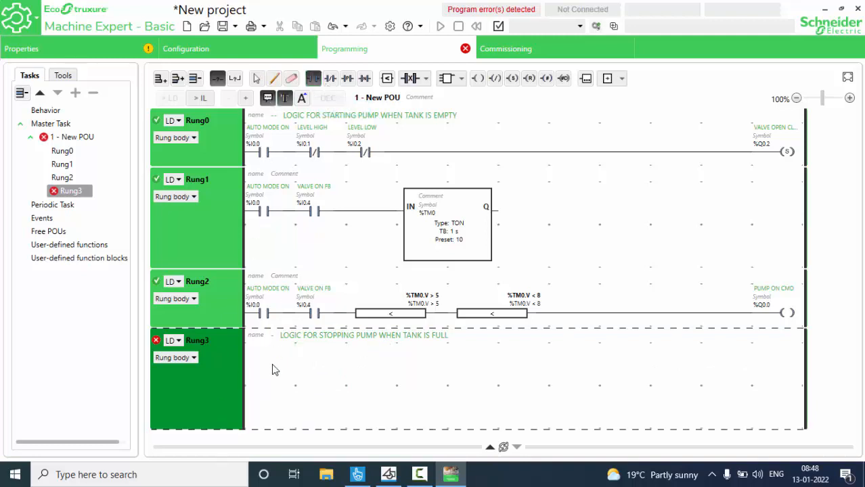
{"action": "left_click", "coordinate": [271, 369]}
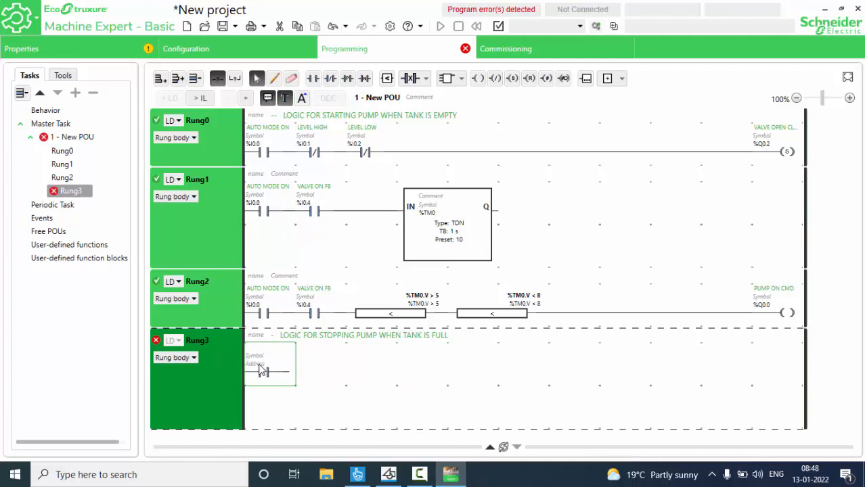
{"action": "left_click", "coordinate": [259, 364]}
{"action": "type", "text": "%"}
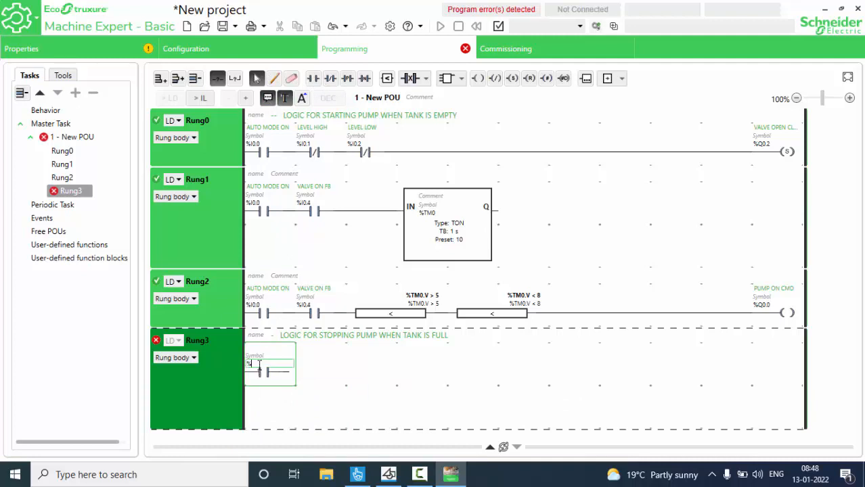
{"action": "type", "text": "I0.0"}
{"action": "key", "text": "Return"}
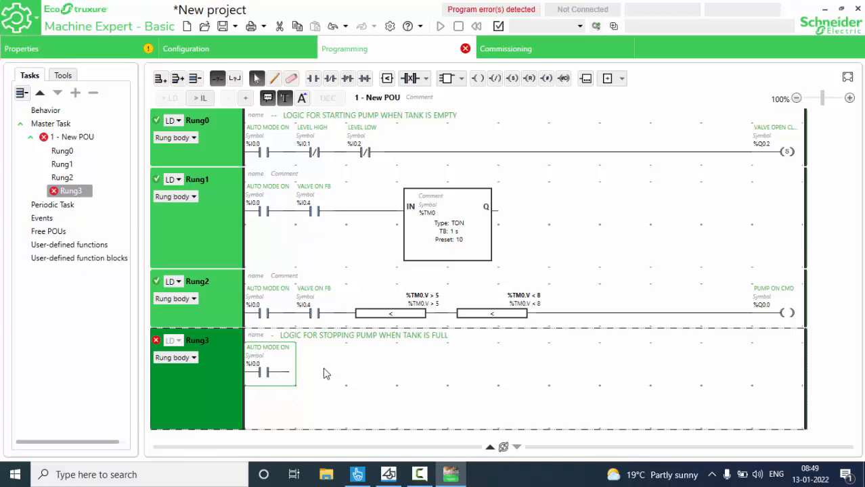
- Add a normally open contact addressed %I0.4 in series after Rung3's AUTO MODE ON contact
{"action": "left_click", "coordinate": [312, 78]}
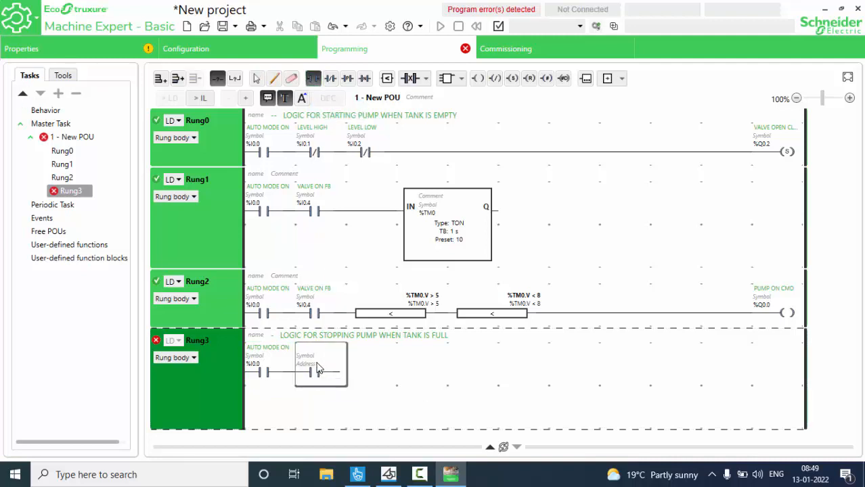
{"action": "left_click", "coordinate": [314, 368]}
{"action": "type", "text": "%"}
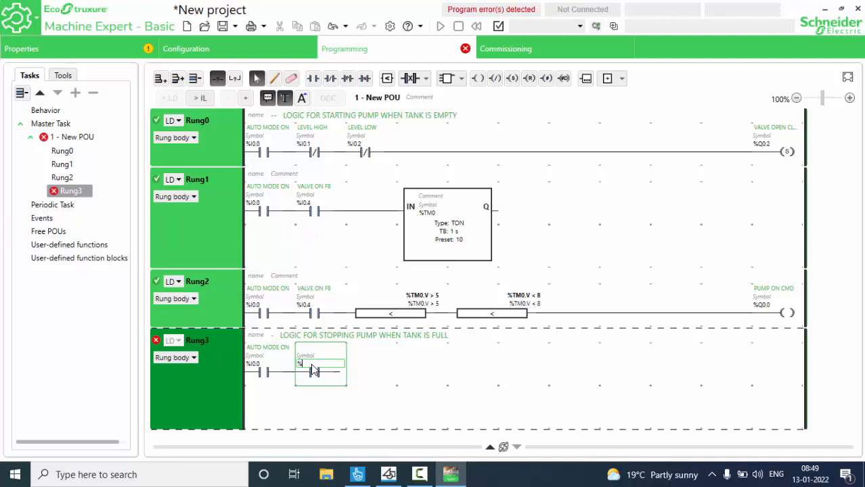
{"action": "type", "text": "I"}
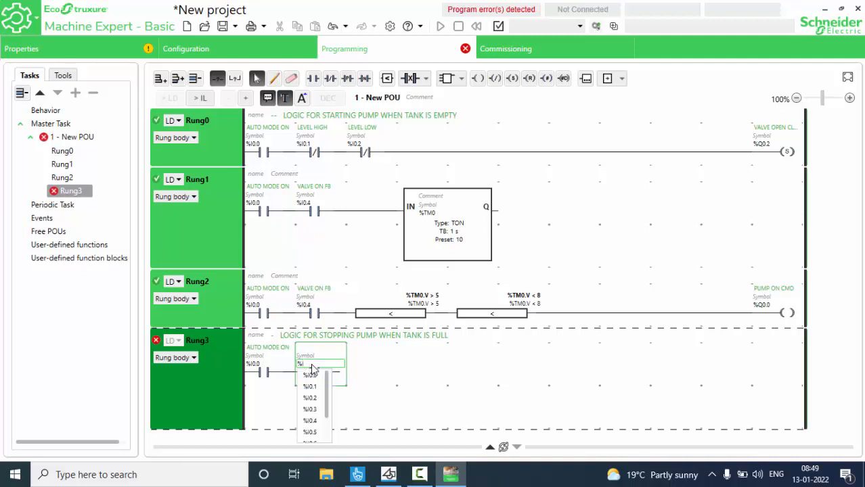
{"action": "type", "text": "0.4"}
{"action": "key", "text": "Return"}
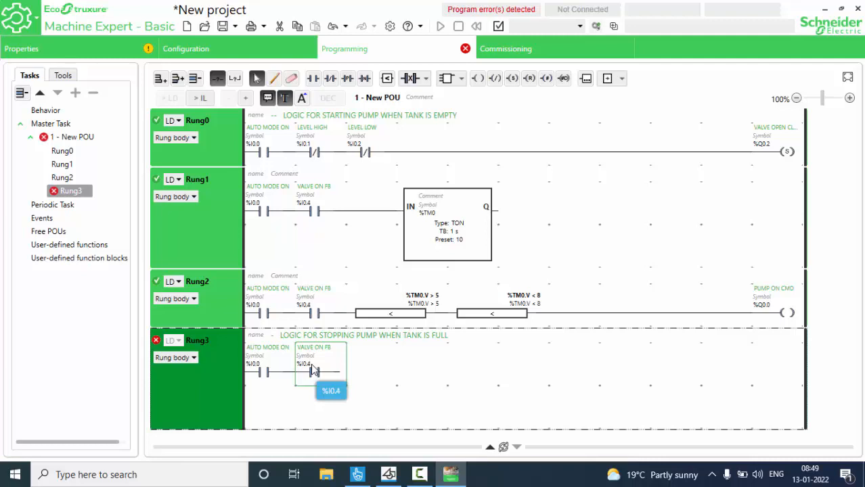
- Check the tank page in Citect Graphics Builder, return to Machine Expert - Basic, and add a normally open %I0.2 contact after Rung3's VALVE ON FB contact
{"action": "left_click", "coordinate": [388, 474]}
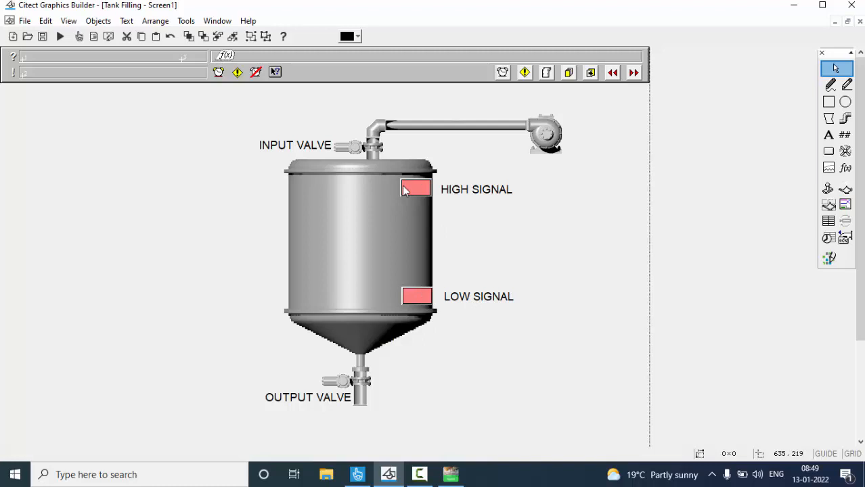
{"action": "mouse_move", "coordinate": [421, 476]}
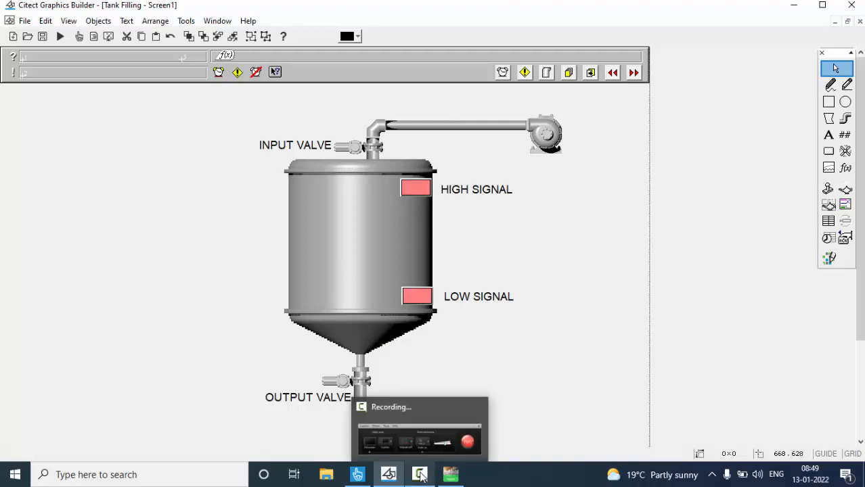
{"action": "left_click", "coordinate": [422, 477]}
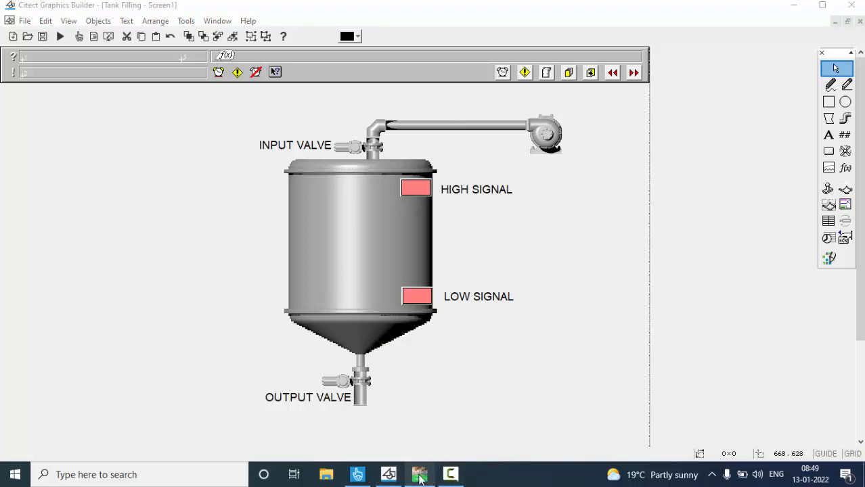
{"action": "left_click", "coordinate": [420, 477]}
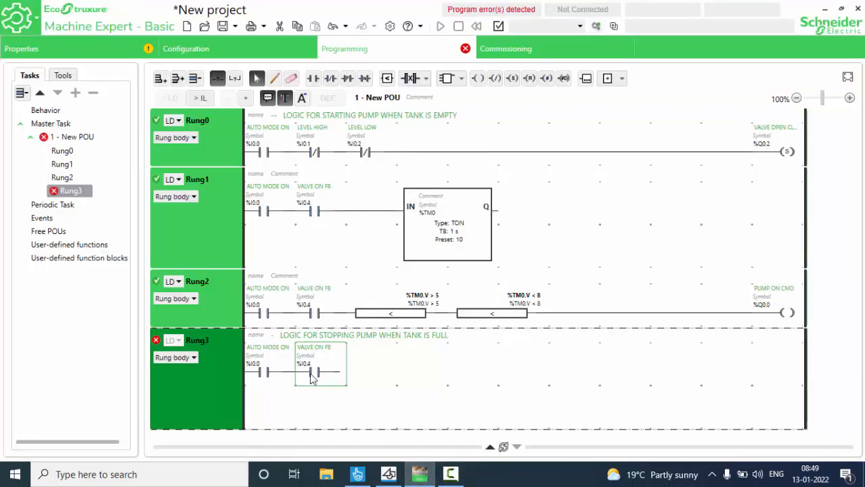
{"action": "left_click", "coordinate": [313, 78]}
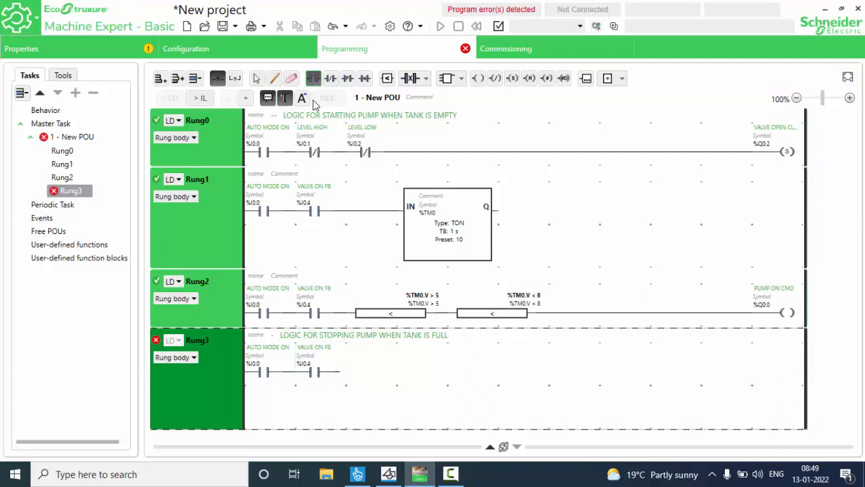
{"action": "left_click", "coordinate": [364, 372]}
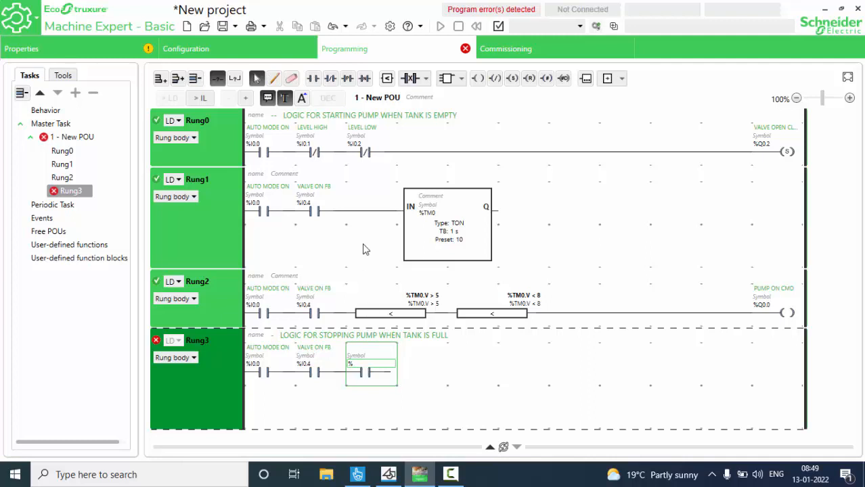
{"action": "type", "text": "%"}
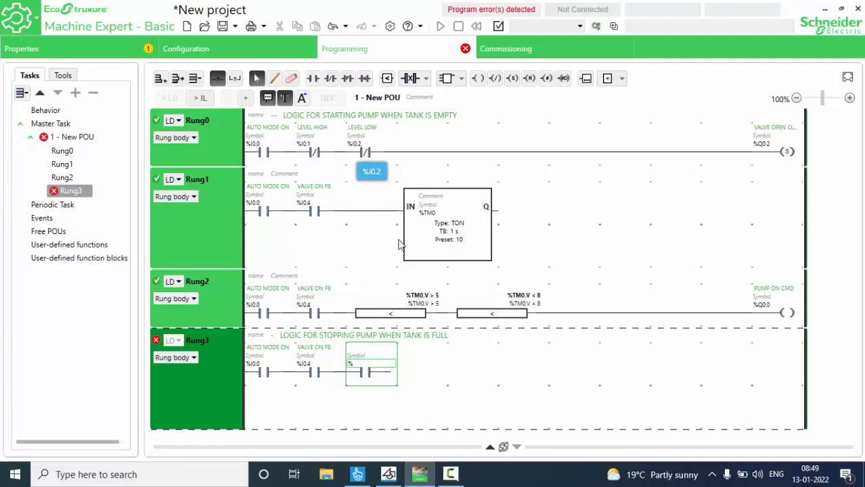
{"action": "type", "text": "I0"}
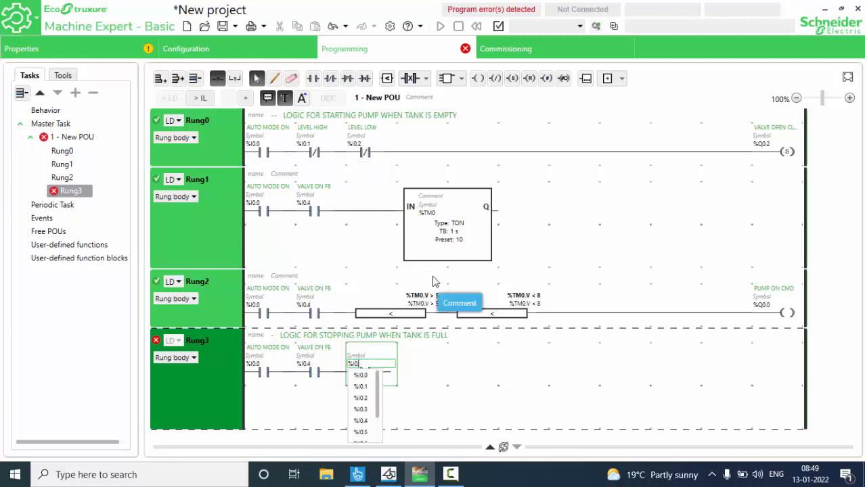
{"action": "type", "text": ".2"}
{"action": "key", "text": "Return"}
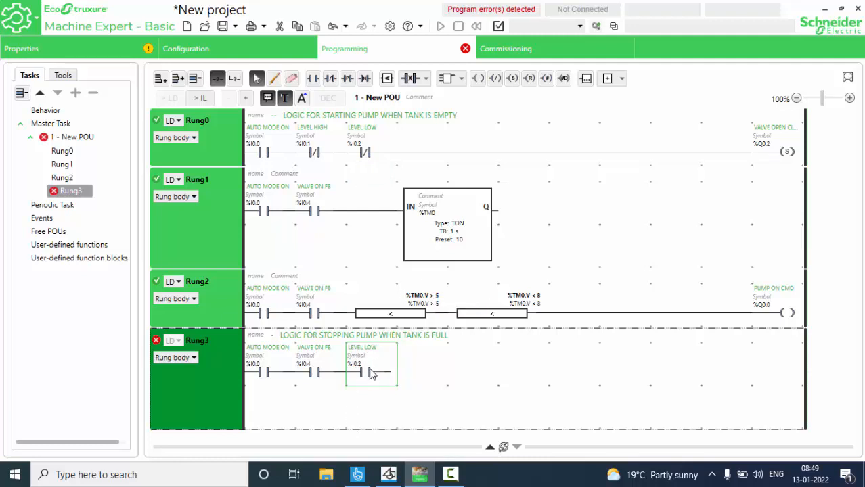
- Add a normally open contact addressed %I0.1 in series after Rung3's LEVEL LOW contact
{"action": "left_click", "coordinate": [313, 79]}
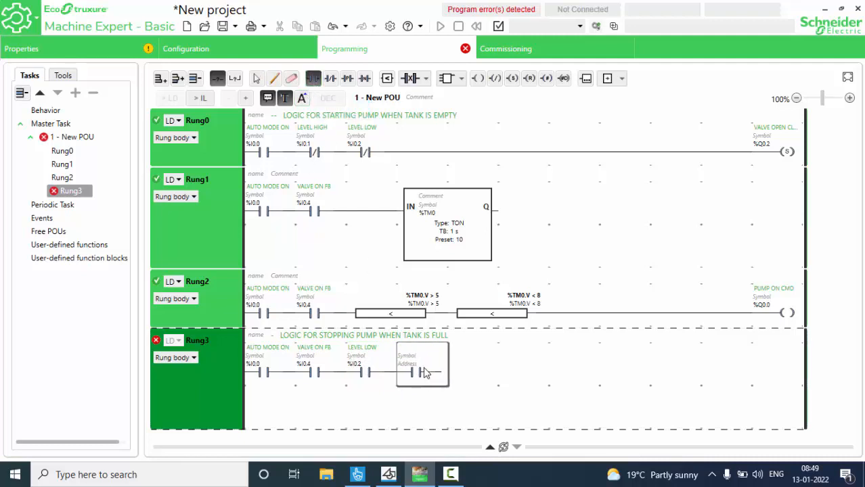
{"action": "left_click", "coordinate": [415, 371]}
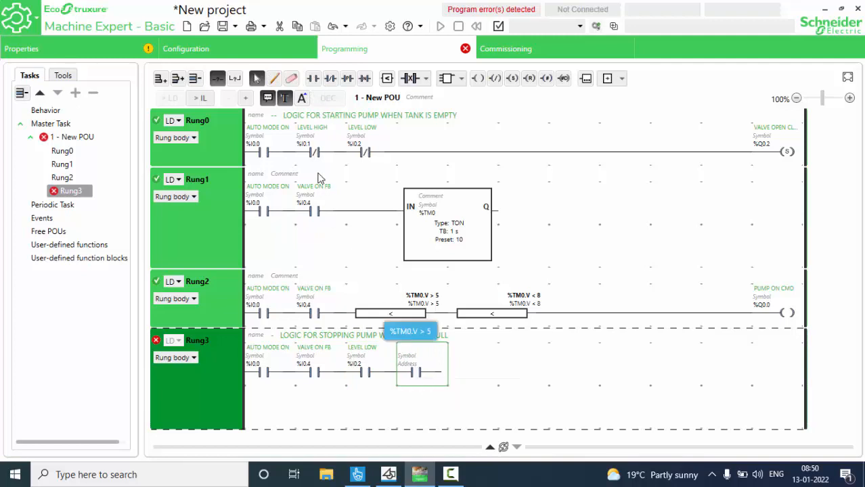
{"action": "left_click", "coordinate": [413, 365]}
{"action": "type", "text": "%"}
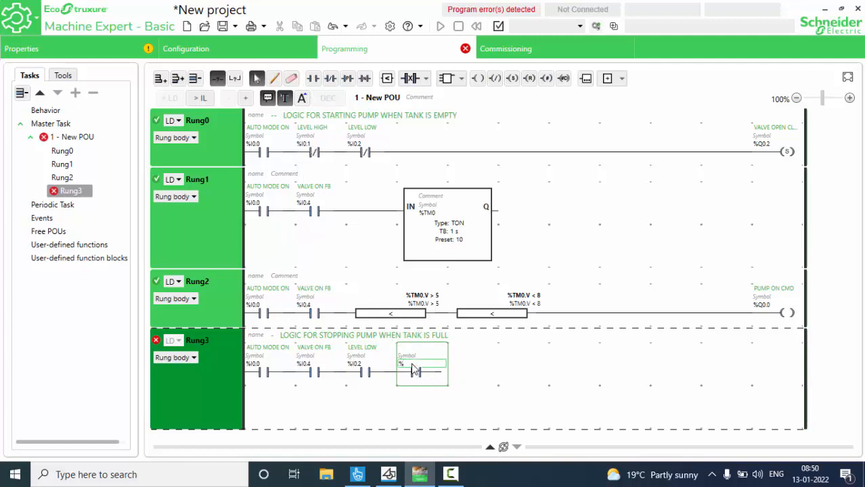
{"action": "type", "text": "I0."}
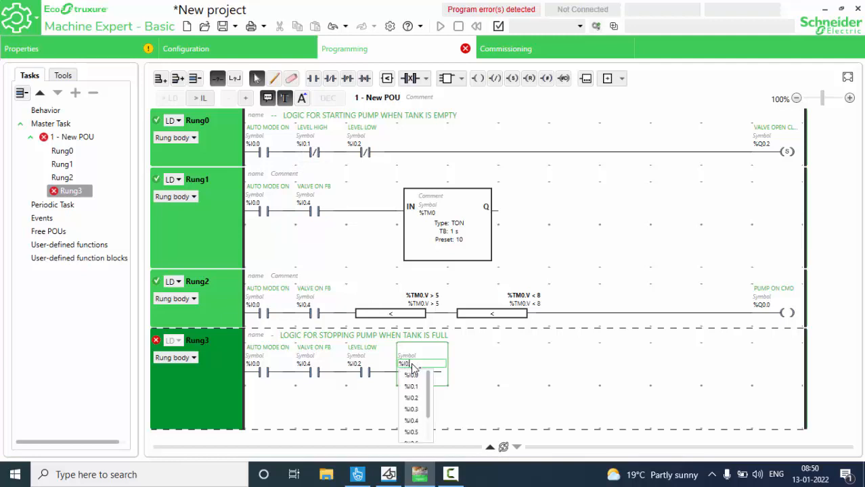
{"action": "type", "text": "1"}
{"action": "key", "text": "Return"}
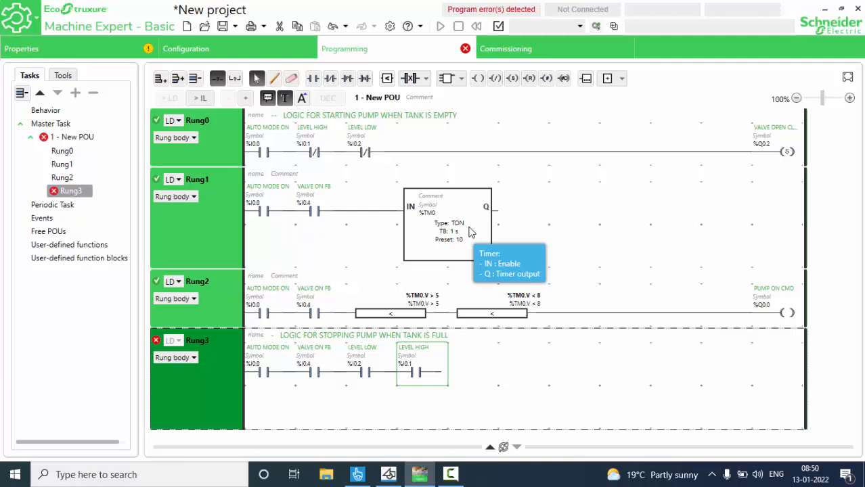
- Insert a timer function block in Rung3 and connect it in series after the LEVEL HIGH contact
{"action": "left_click", "coordinate": [461, 79]}
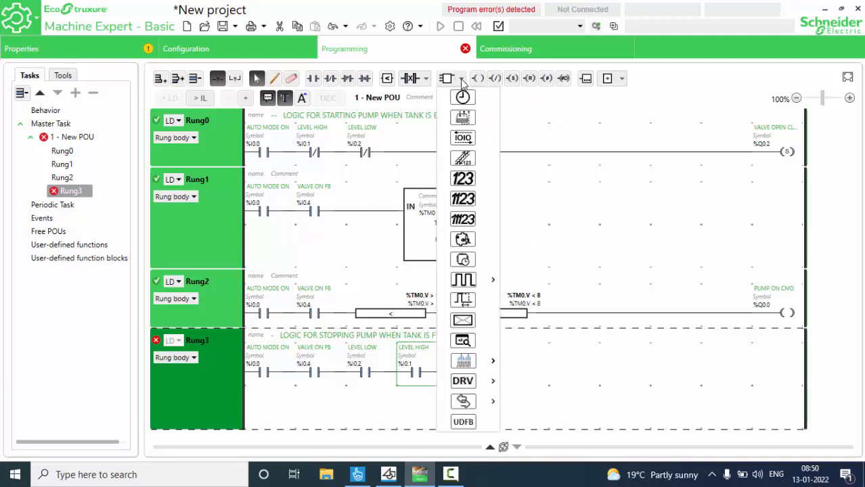
{"action": "left_click", "coordinate": [463, 97]}
{"action": "left_click", "coordinate": [501, 361]}
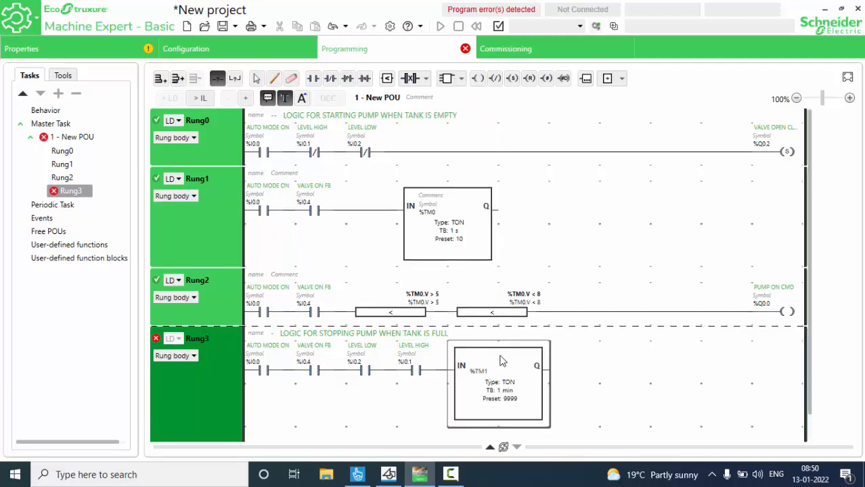
{"action": "scroll", "coordinate": [502, 362], "scroll_direction": "down", "scroll_amount": 1}
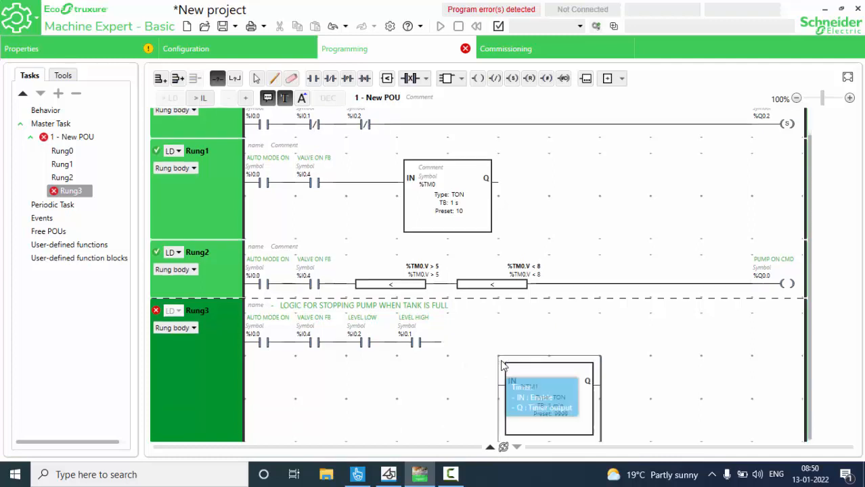
{"action": "left_click", "coordinate": [471, 332]}
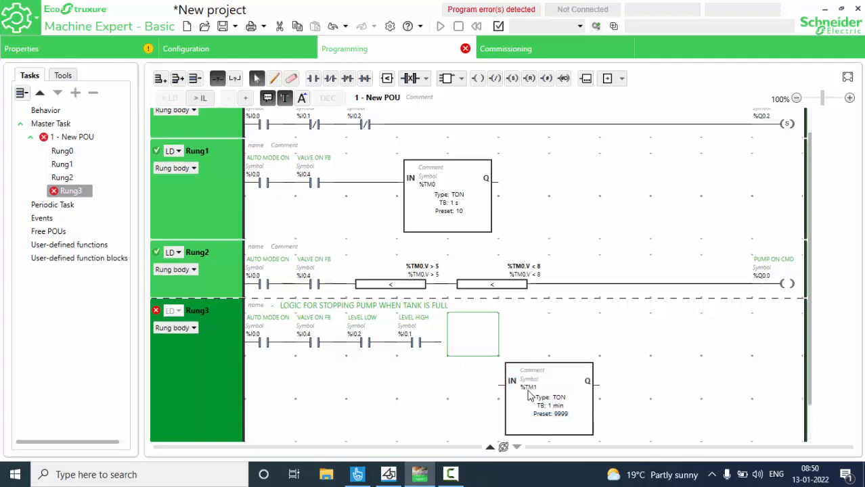
{"action": "left_click", "coordinate": [530, 390]}
{"action": "left_click_drag", "start_coordinate": [532, 390], "coordinate": [485, 303]}
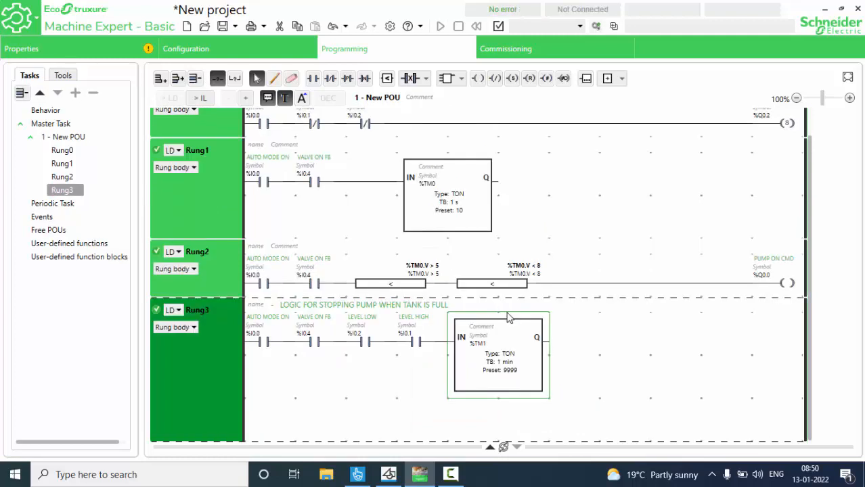
- Configure Rung3's timer with a preset of 9 and a time base of 1 s
{"action": "left_click", "coordinate": [509, 317]}
{"action": "left_click", "coordinate": [607, 345]}
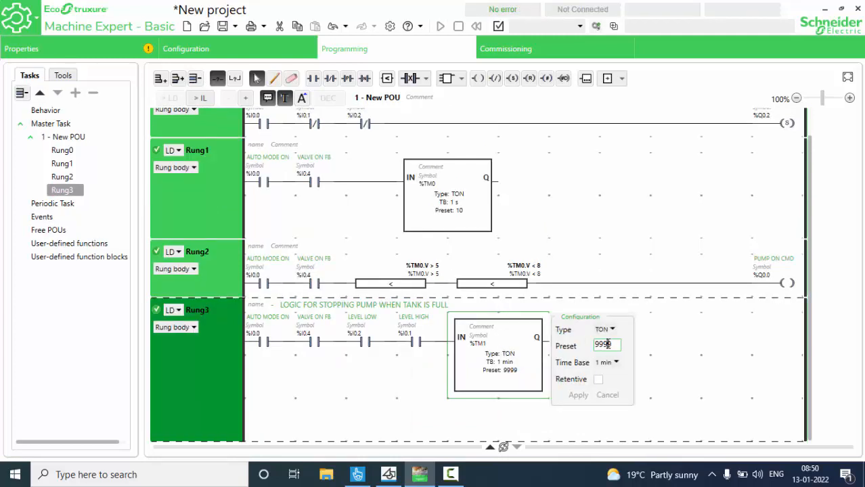
{"action": "key", "text": "BackSpace"}
{"action": "key", "text": "BackSpace"}
{"action": "key", "text": "BackSpace"}
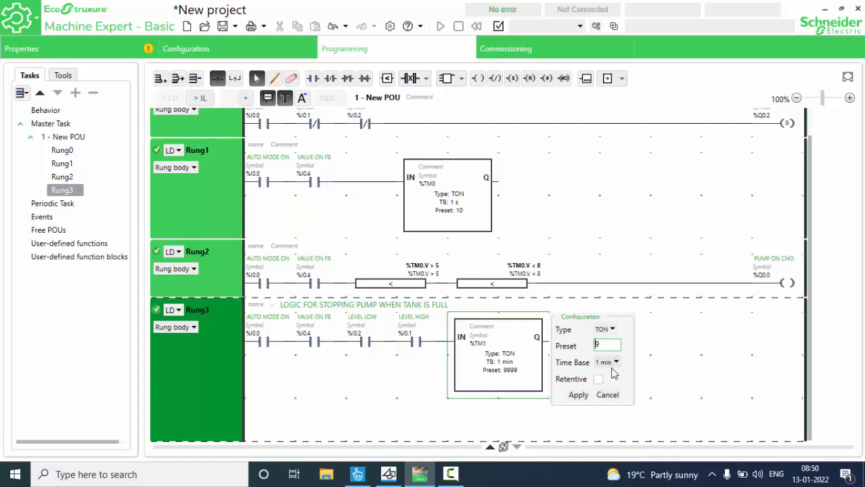
{"action": "left_click", "coordinate": [616, 364]}
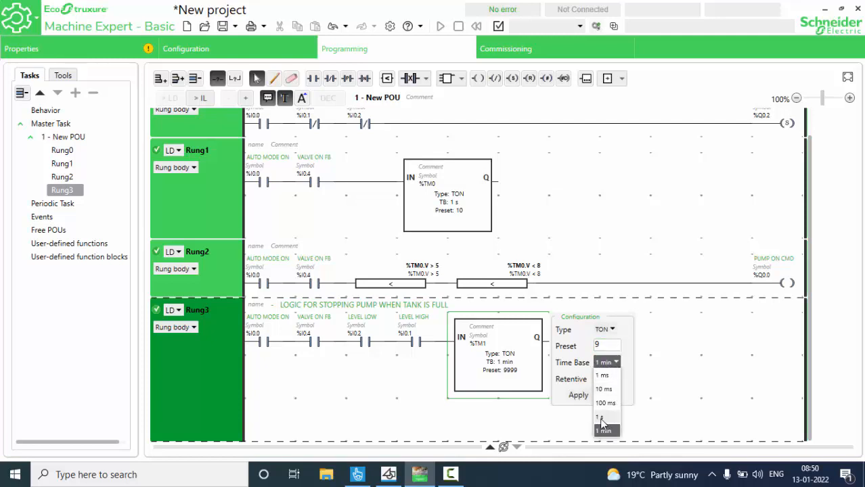
{"action": "left_click", "coordinate": [603, 419]}
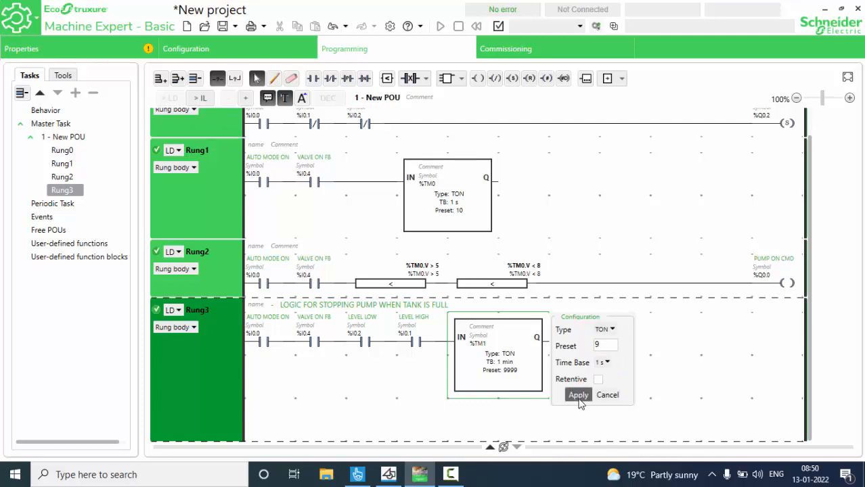
{"action": "left_click", "coordinate": [579, 396]}
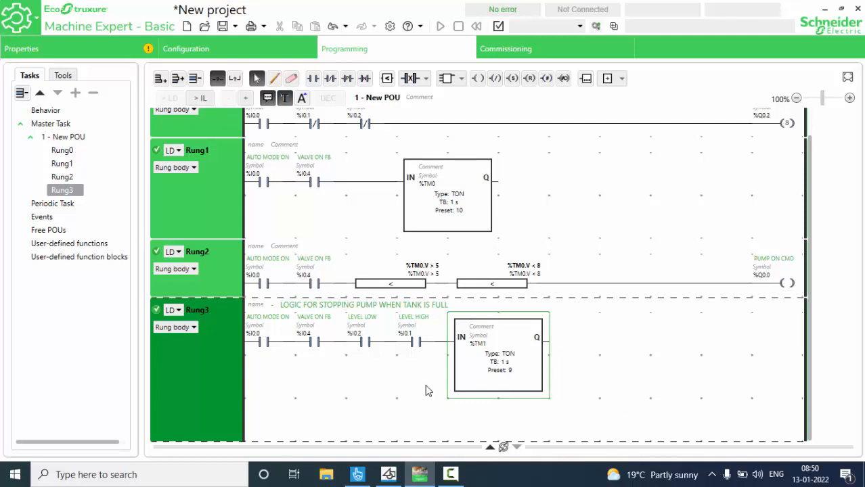
{"action": "left_click", "coordinate": [500, 374]}
- Add a new rung below Rung3 and start it with a normally open contact addressed %I0.0
{"action": "left_click", "coordinate": [210, 356]}
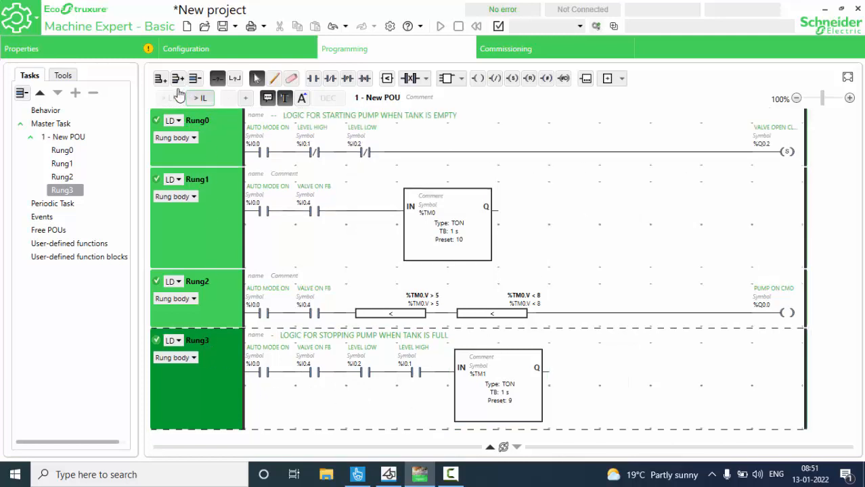
{"action": "left_click", "coordinate": [160, 79]}
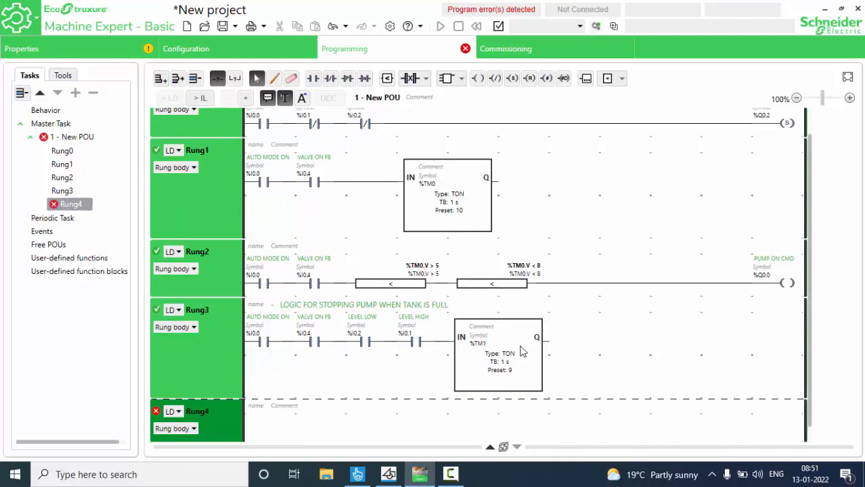
{"action": "left_click", "coordinate": [313, 78]}
{"action": "scroll", "coordinate": [288, 427], "scroll_direction": "down", "scroll_amount": 4}
{"action": "left_click", "coordinate": [260, 383]}
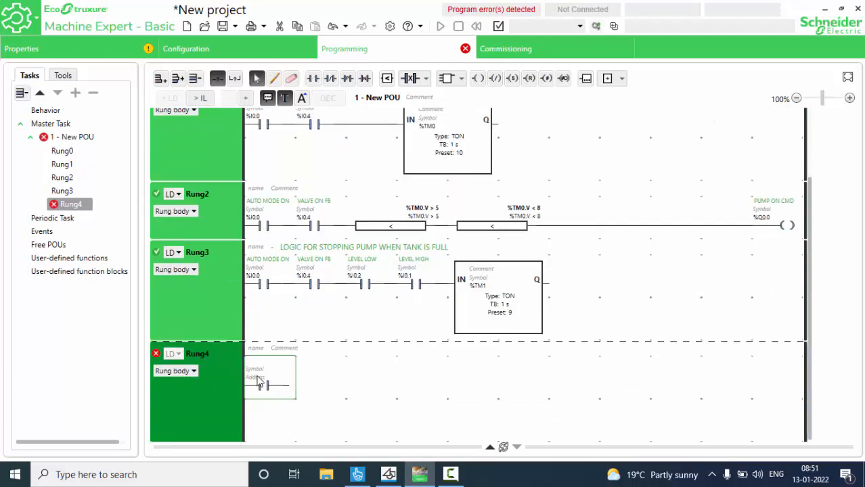
{"action": "left_click", "coordinate": [258, 378]}
{"action": "type", "text": "%"}
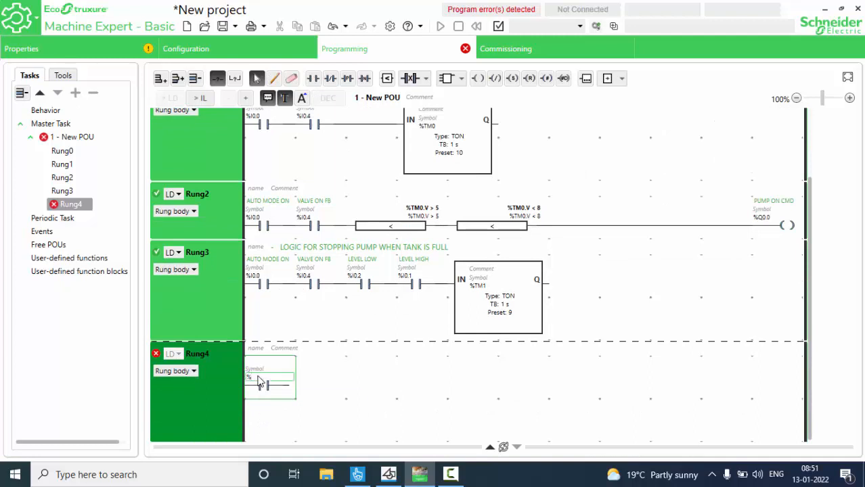
{"action": "type", "text": "I0.0"}
{"action": "key", "text": "Return"}
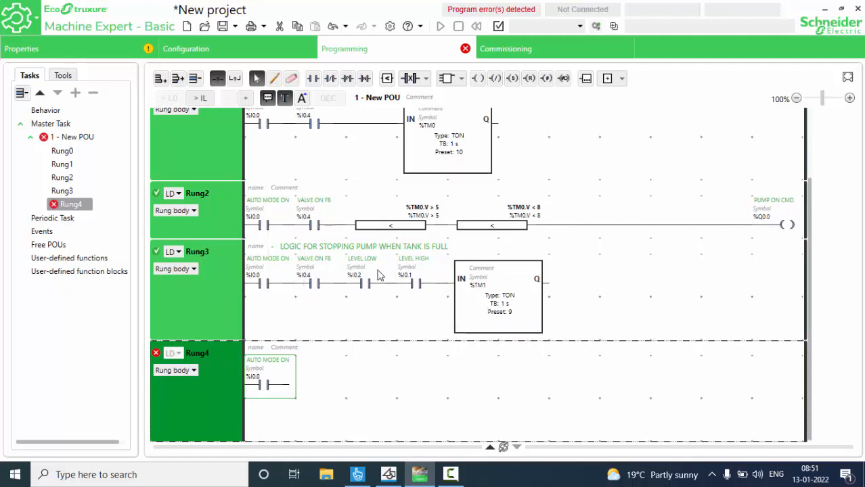
- Add a comparison block after Rung4's AUTO MODE ON contact with the expression %TM1.V > 5
{"action": "left_click", "coordinate": [386, 79]}
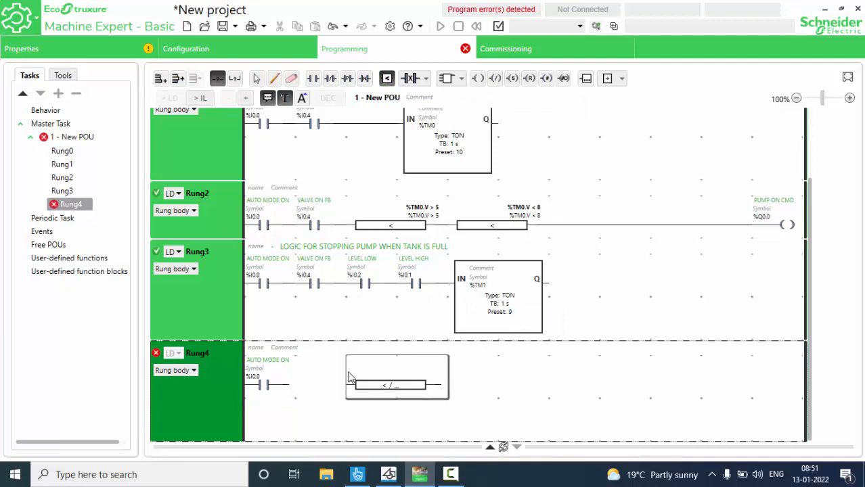
{"action": "left_click", "coordinate": [338, 384]}
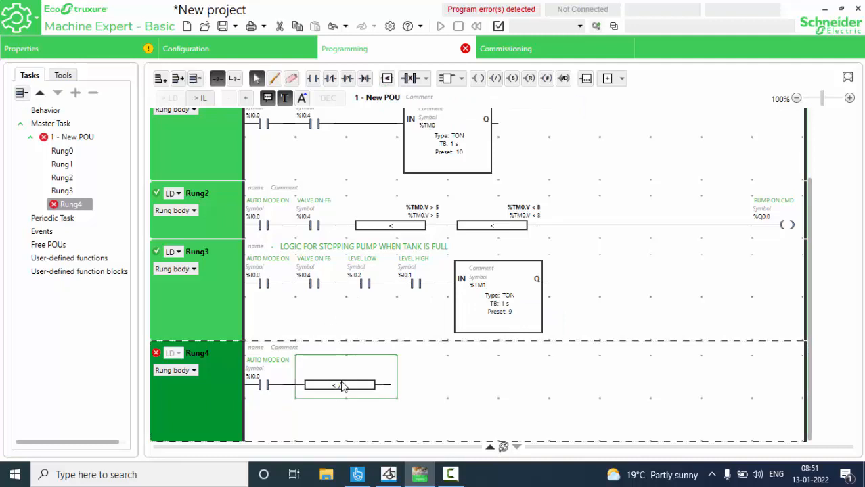
{"action": "double_click", "coordinate": [343, 375]}
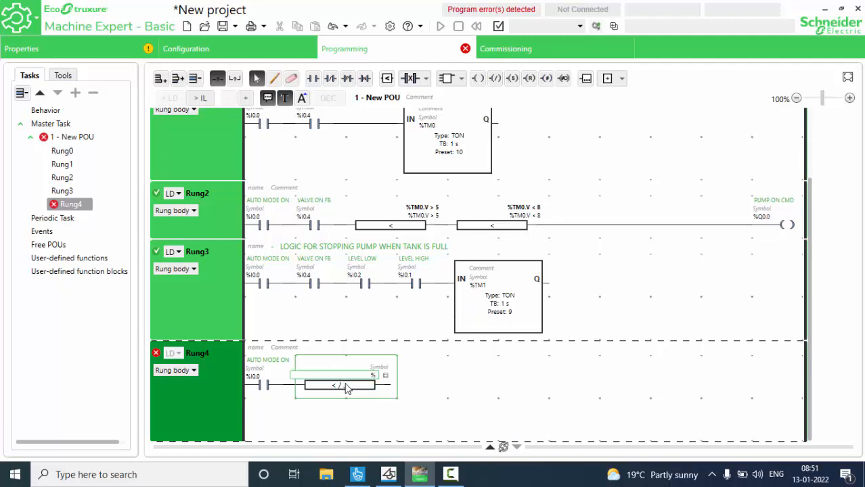
{"action": "type", "text": "%TM1.V > 5"}
{"action": "key", "text": "Return"}
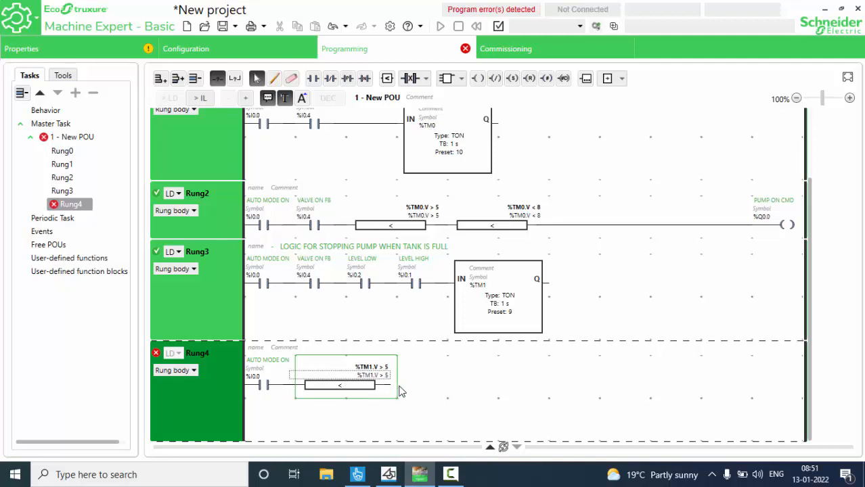
- Add a second comparison block in series on Rung4 with the expression %TM1.V < 8
{"action": "left_click", "coordinate": [386, 78]}
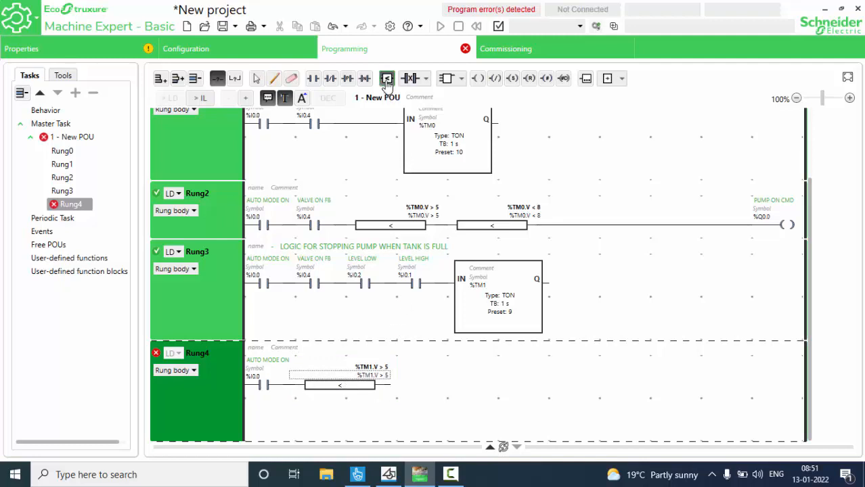
{"action": "left_click", "coordinate": [451, 380]}
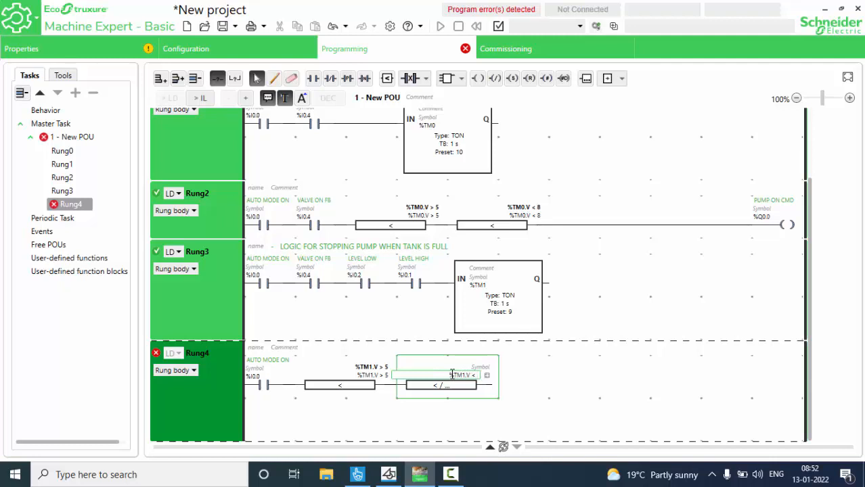
{"action": "type", "text": "8"}
{"action": "key", "text": "Return"}
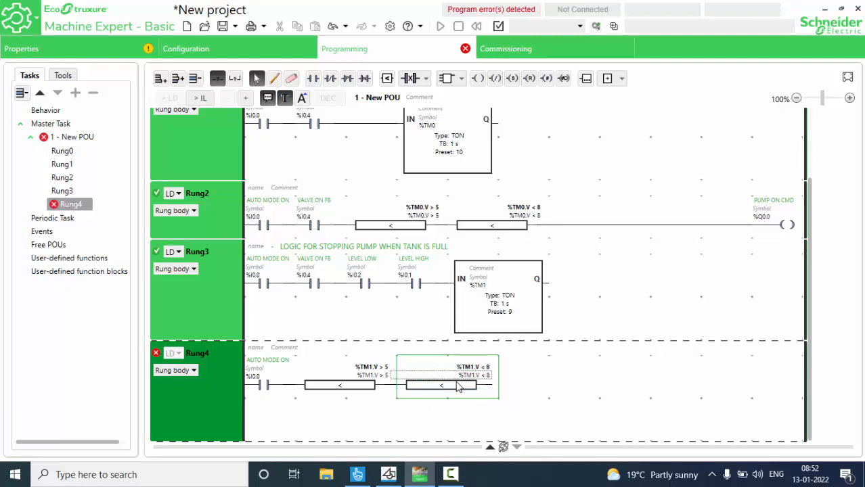
- Place an output coil at the end of Rung4 and address it %Q0.1
{"action": "left_click", "coordinate": [478, 78]}
{"action": "left_click", "coordinate": [787, 384]}
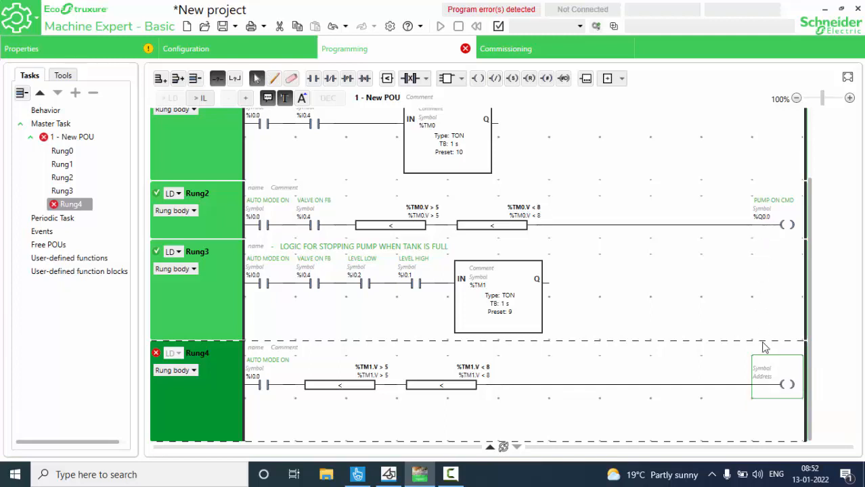
{"action": "double_click", "coordinate": [765, 376]}
{"action": "type", "text": "%"}
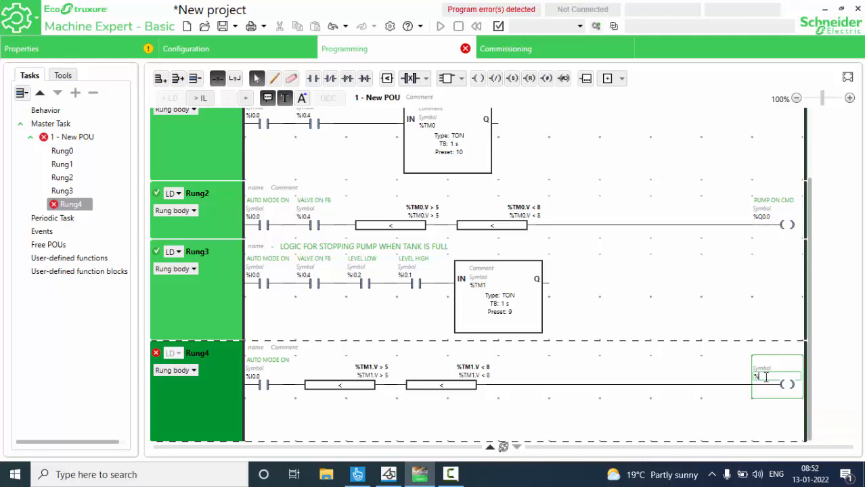
{"action": "type", "text": "Q"}
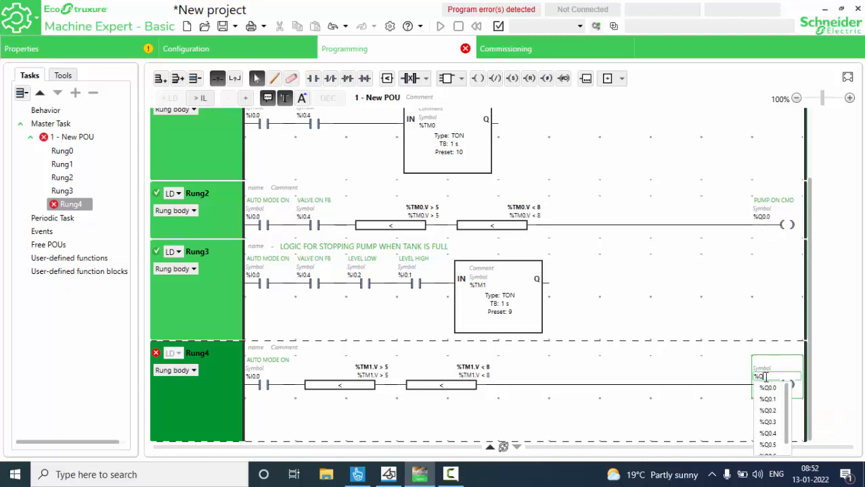
{"action": "type", "text": "0.1"}
{"action": "key", "text": "Return"}
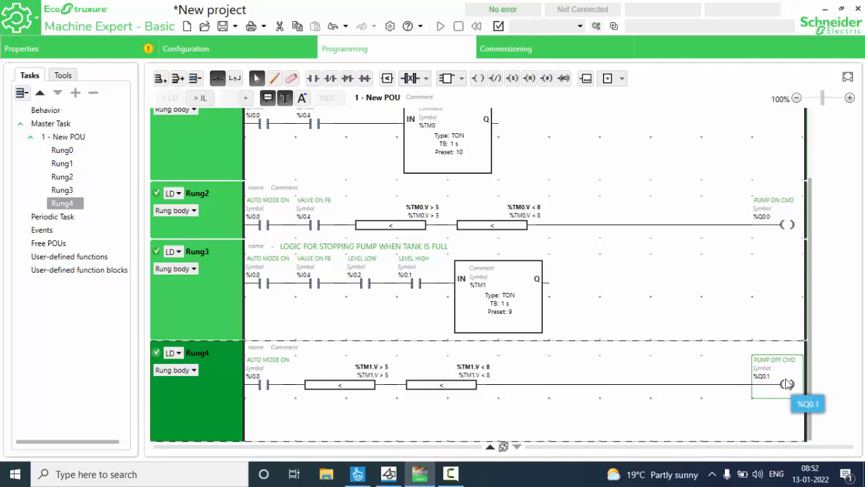
- Add a new rung below Rung4 and start it with a normally open contact addressed %I0.0
{"action": "scroll", "coordinate": [191, 388], "scroll_direction": "up", "scroll_amount": 1}
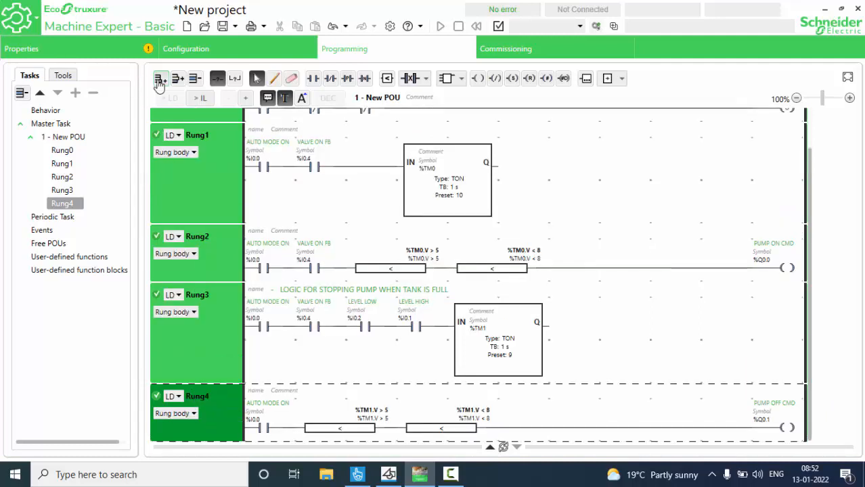
{"action": "left_click", "coordinate": [160, 79]}
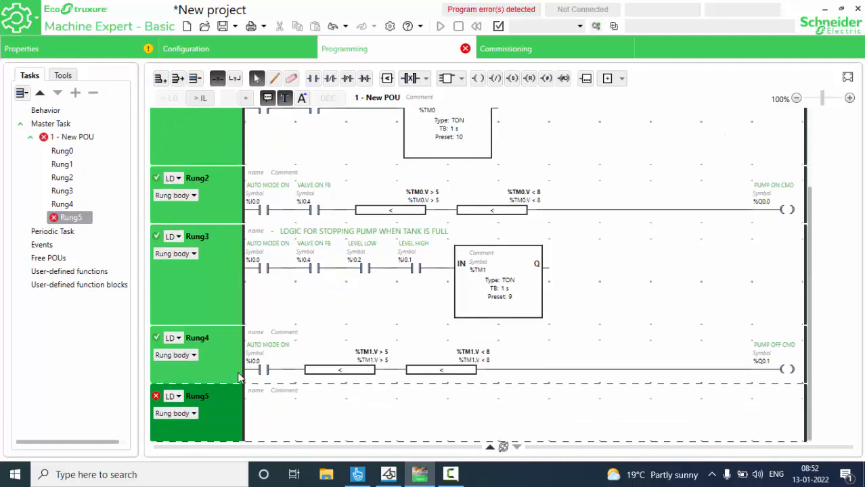
{"action": "left_click", "coordinate": [267, 420]}
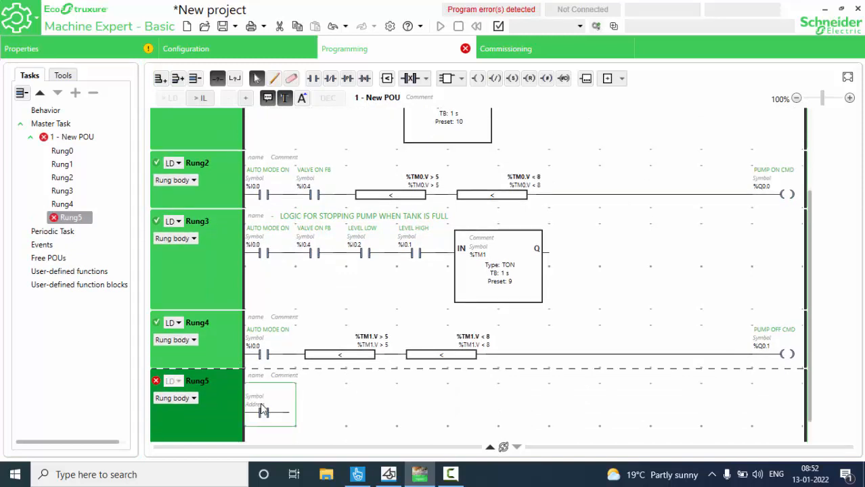
{"action": "left_click", "coordinate": [264, 404]}
{"action": "type", "text": "%I0.0"}
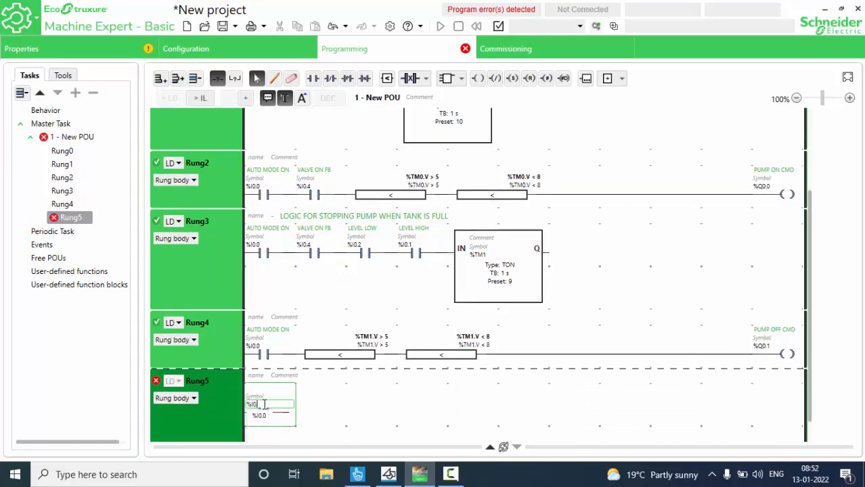
{"action": "key", "text": "Return"}
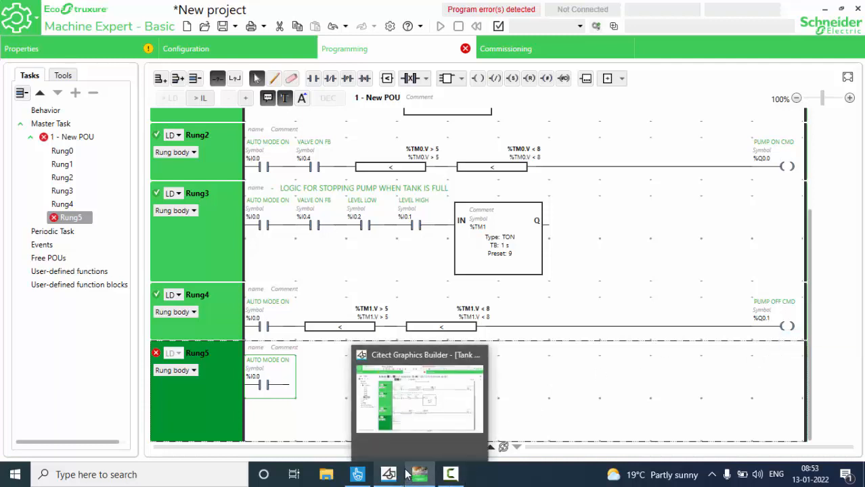
- Check the configured digital input addresses, and add a normally closed contact addressed %I0.3 after Rung5's AUTO MODE ON contact
{"action": "left_click", "coordinate": [208, 52]}
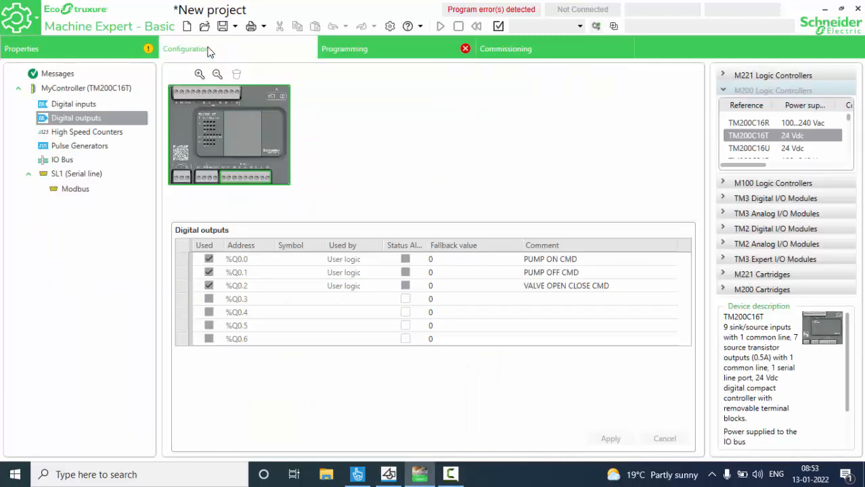
{"action": "left_click", "coordinate": [87, 107]}
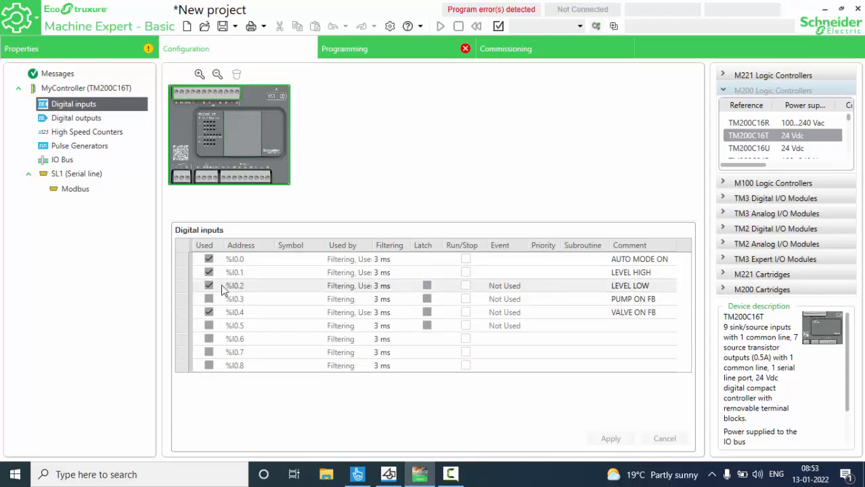
{"action": "left_click", "coordinate": [395, 48]}
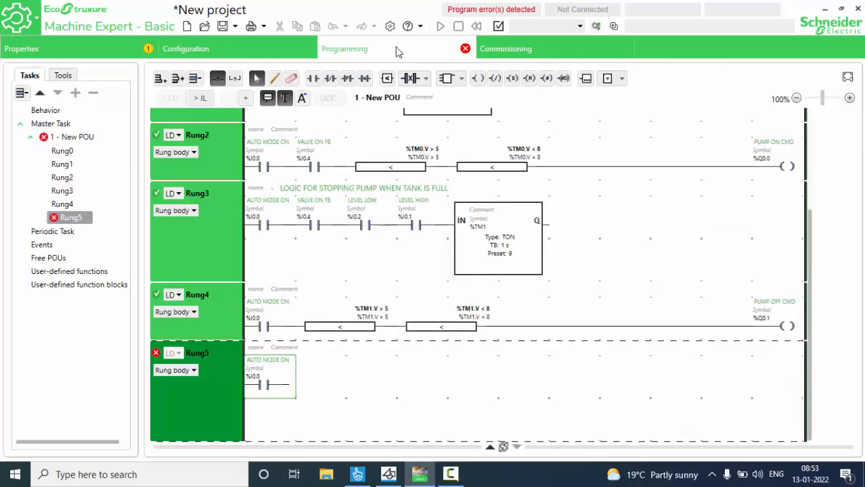
{"action": "left_click", "coordinate": [330, 78]}
{"action": "left_click", "coordinate": [308, 378]}
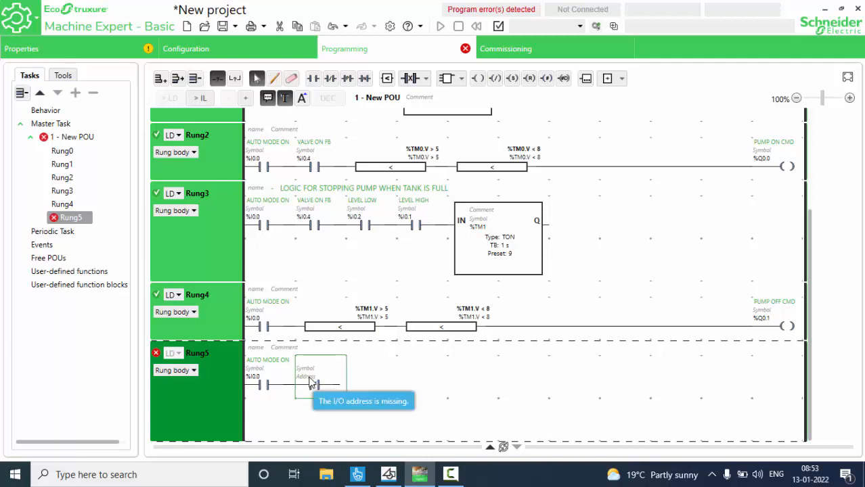
{"action": "left_click", "coordinate": [310, 377]}
{"action": "type", "text": "%I0"}
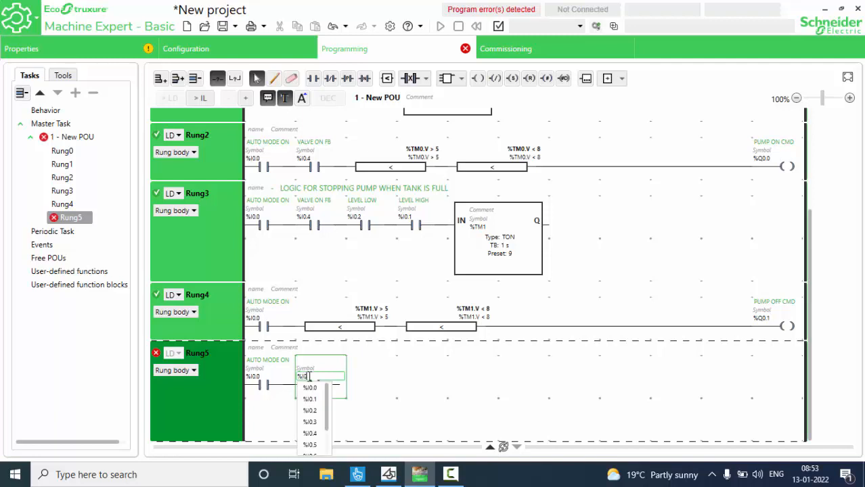
{"action": "left_click", "coordinate": [309, 422]}
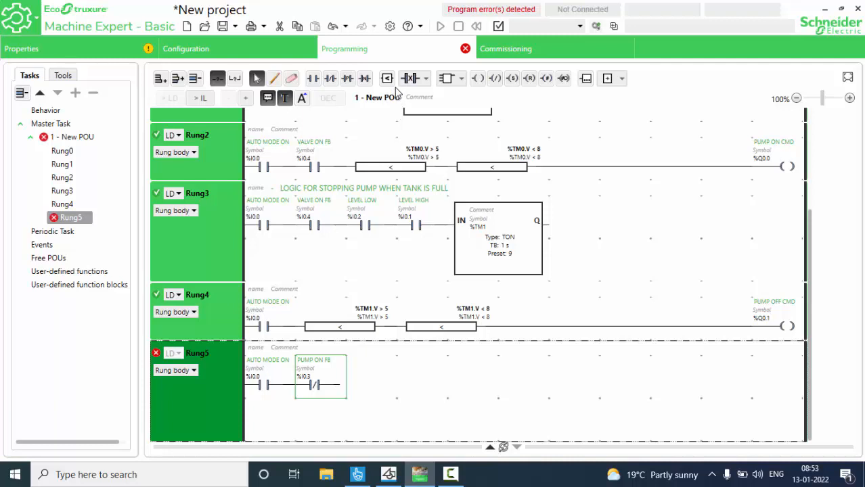
- Place a timer block on Rung5 after the PUMP ON FB contact and address it %TM2
{"action": "left_click", "coordinate": [460, 79]}
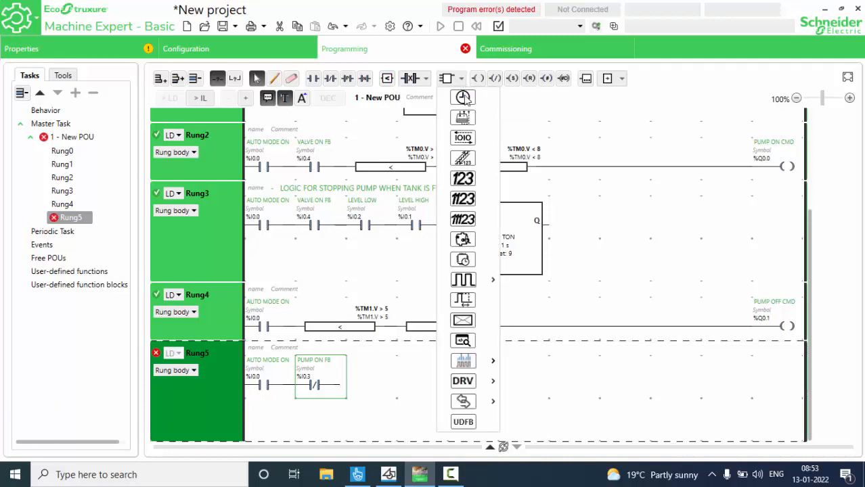
{"action": "left_click", "coordinate": [463, 98]}
{"action": "left_click", "coordinate": [399, 371]}
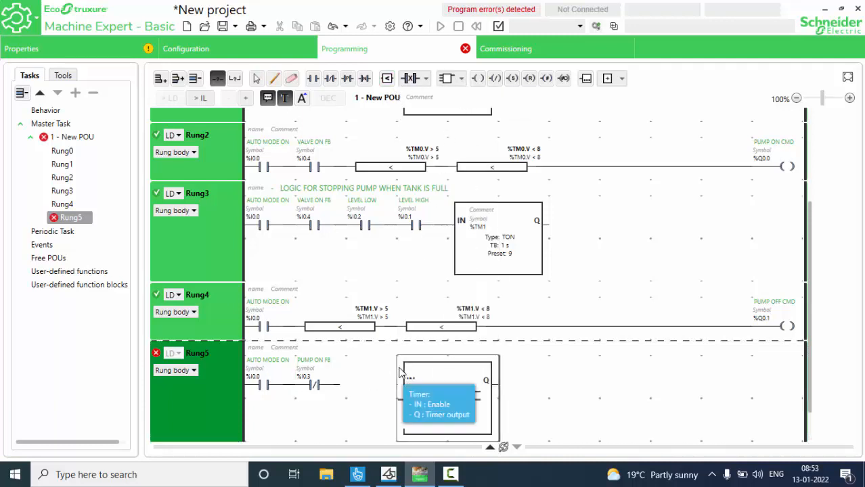
{"action": "double_click", "coordinate": [432, 344]}
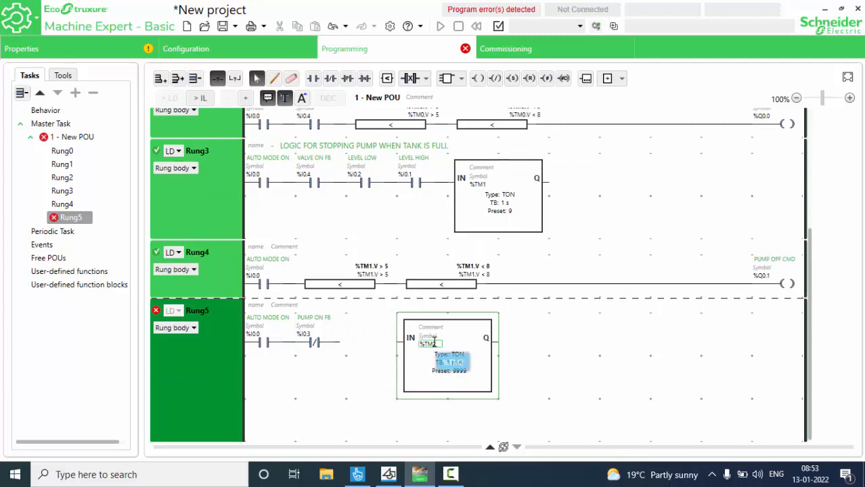
{"action": "left_click", "coordinate": [453, 365]}
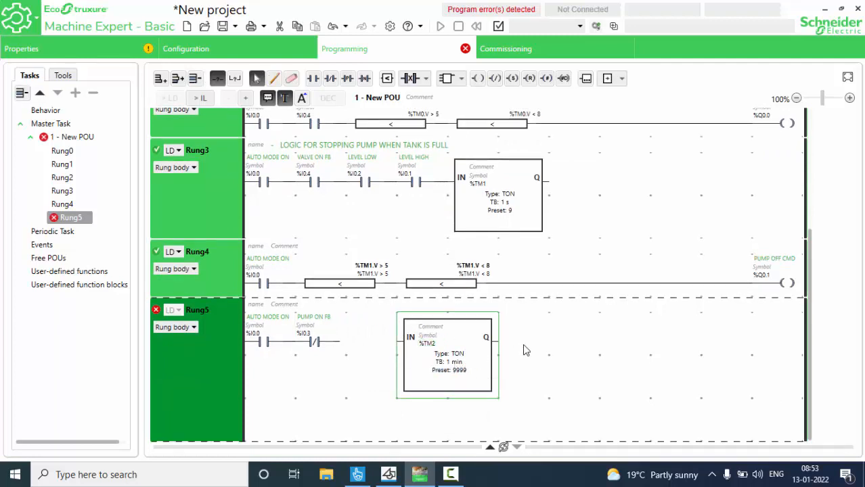
- Set Rung5's timer to a preset of 1 with a 1 s time base, and wire its IN to the PUMP ON FB contact
{"action": "left_click", "coordinate": [463, 360]}
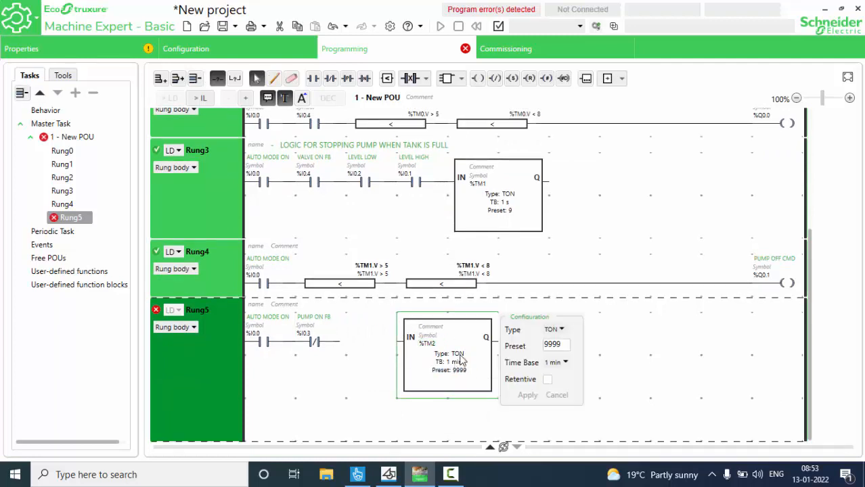
{"action": "left_click", "coordinate": [560, 346]}
{"action": "key", "text": "BackSpace"}
{"action": "key", "text": "BackSpace"}
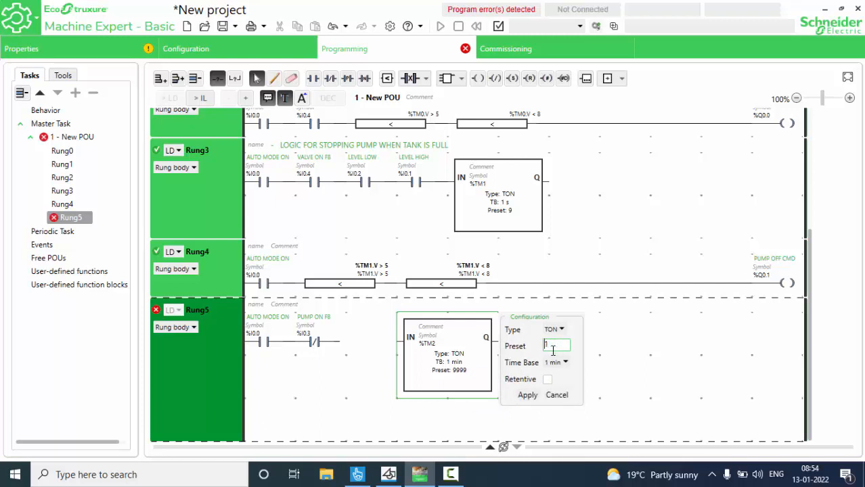
{"action": "left_click", "coordinate": [555, 363]}
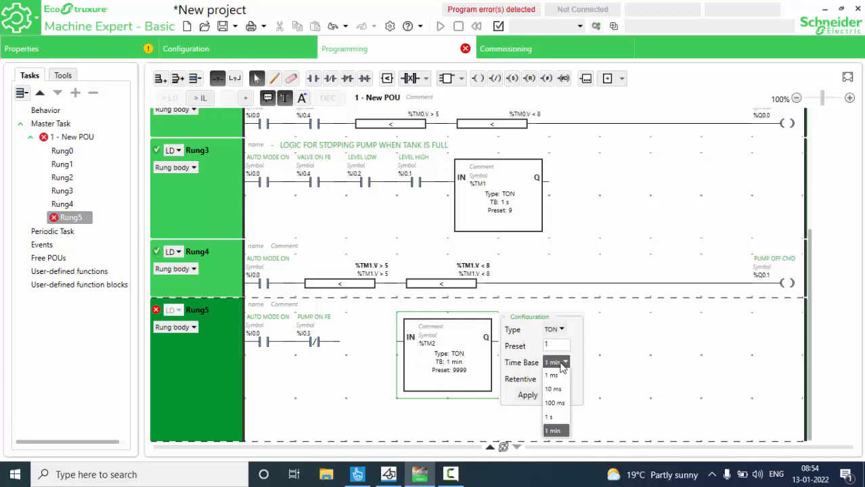
{"action": "left_click", "coordinate": [551, 418]}
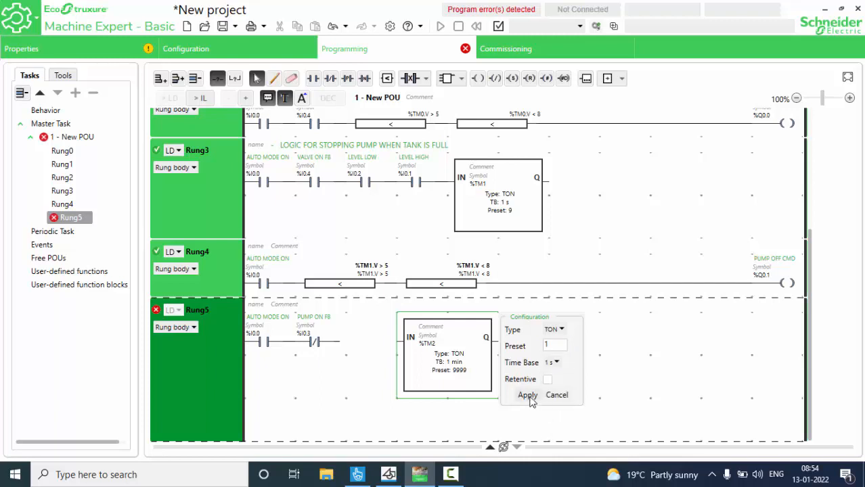
{"action": "left_click", "coordinate": [529, 397]}
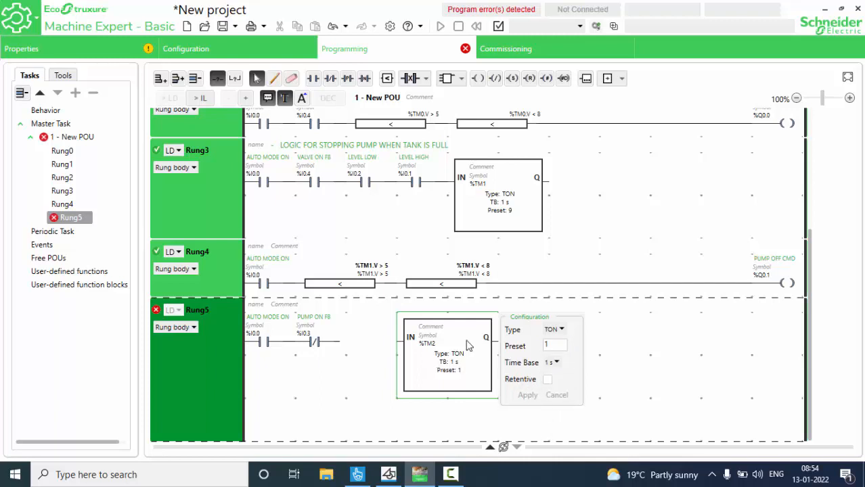
{"action": "left_click", "coordinate": [276, 79]}
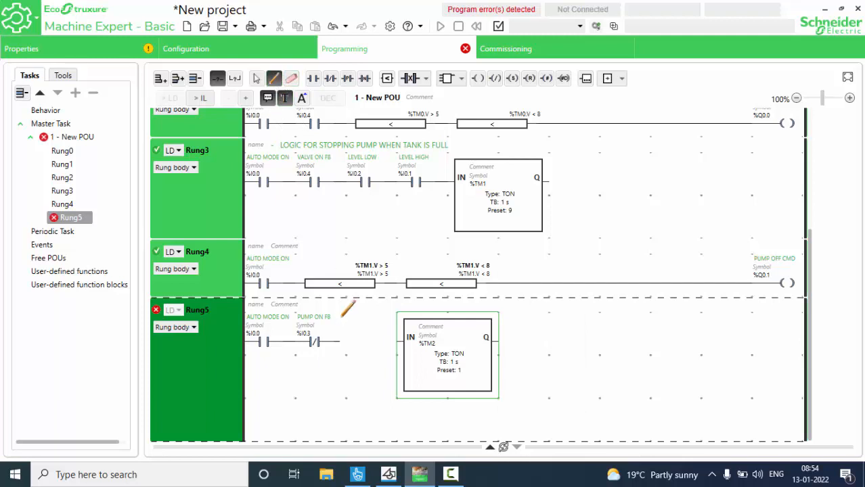
{"action": "left_click_drag", "start_coordinate": [343, 340], "coordinate": [407, 337]}
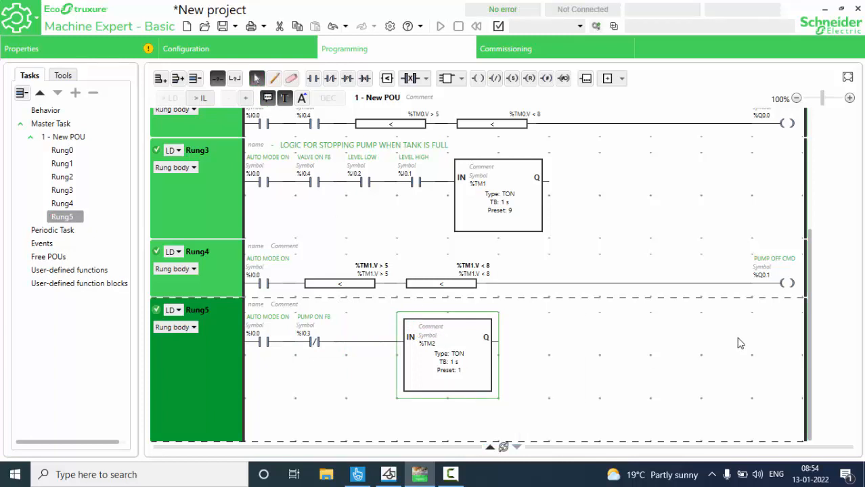
- Place a reset coil at the end of Rung5 and address it %Q0.2
{"action": "scroll", "coordinate": [741, 343], "scroll_direction": "up", "scroll_amount": 3}
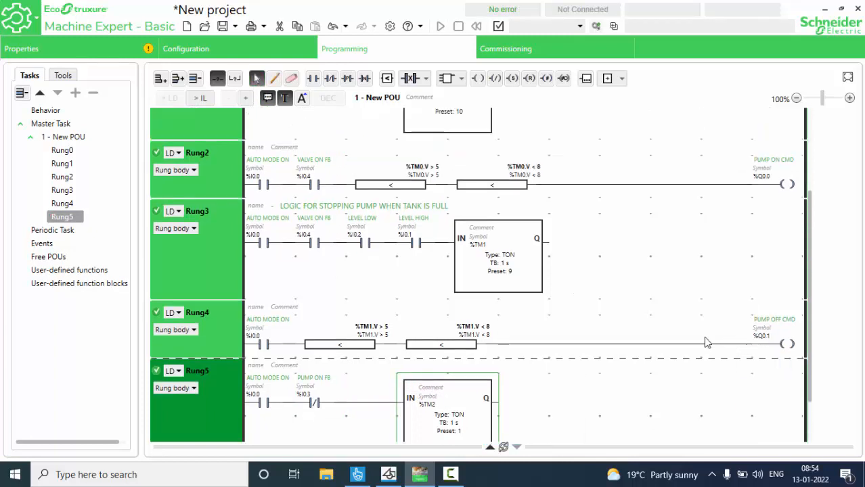
{"action": "scroll", "coordinate": [706, 338], "scroll_direction": "up", "scroll_amount": 3}
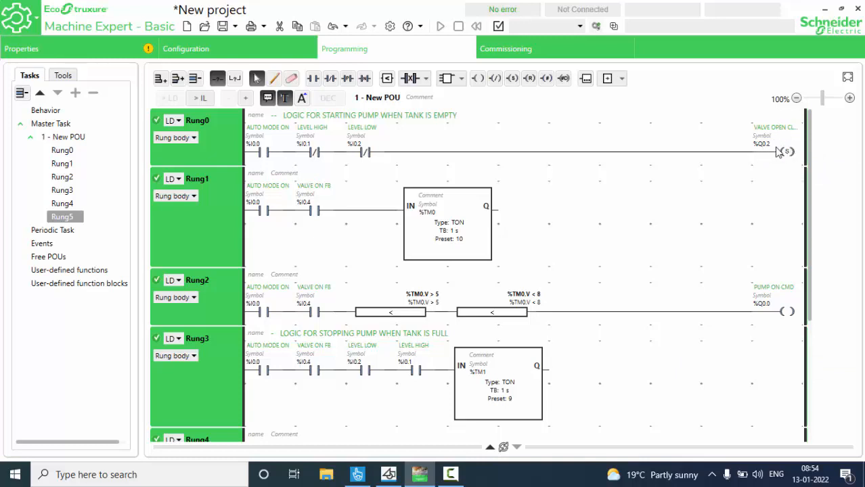
{"action": "scroll", "coordinate": [778, 153], "scroll_direction": "down", "scroll_amount": 3}
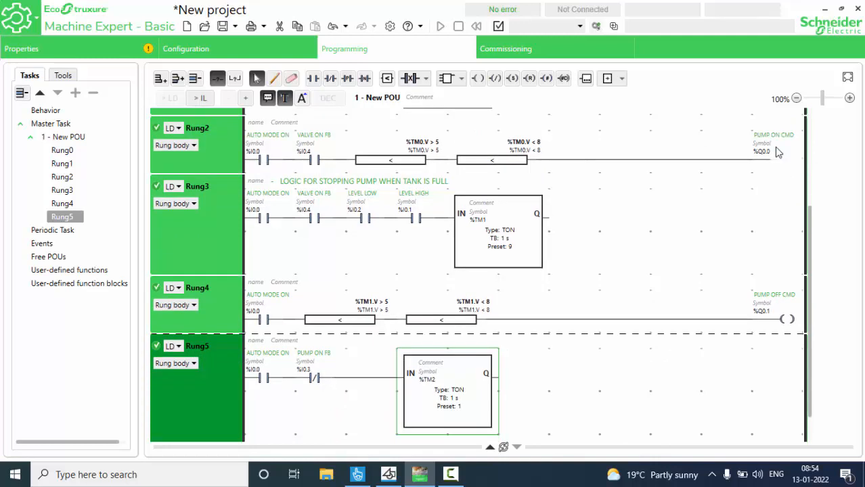
{"action": "left_click", "coordinate": [530, 79]}
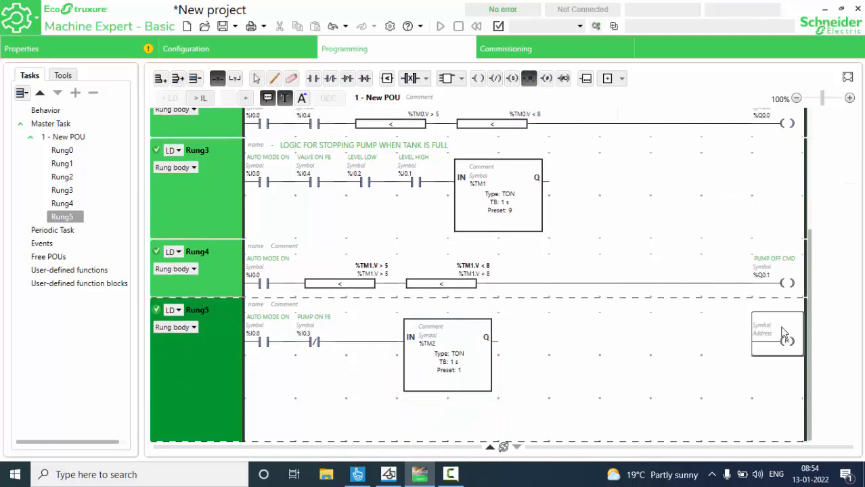
{"action": "left_click", "coordinate": [784, 333]}
{"action": "left_click", "coordinate": [760, 333]}
{"action": "type", "text": "%"}
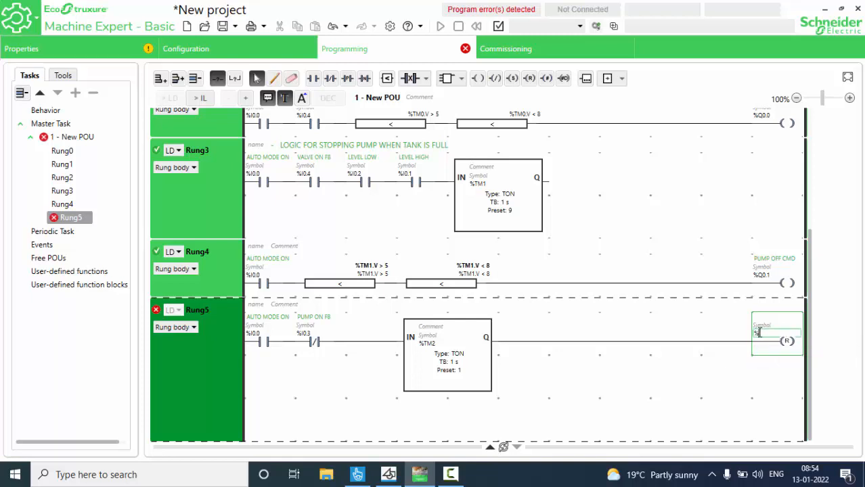
{"action": "type", "text": "Q"}
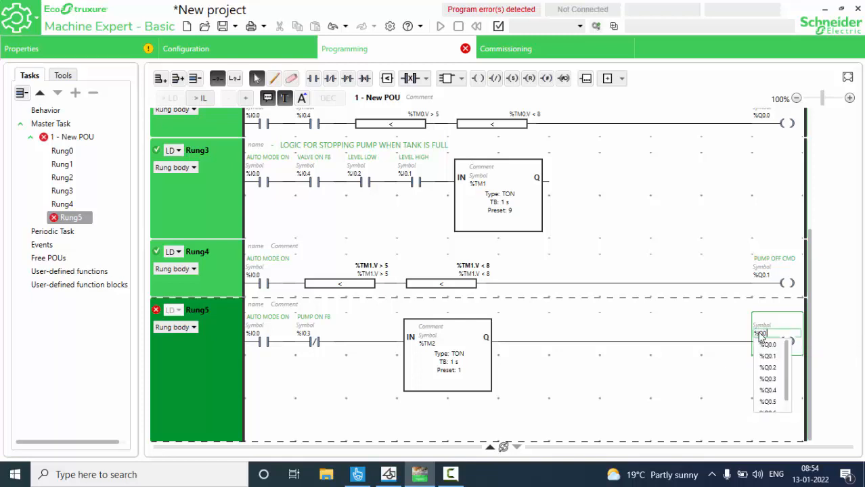
{"action": "left_click", "coordinate": [767, 368]}
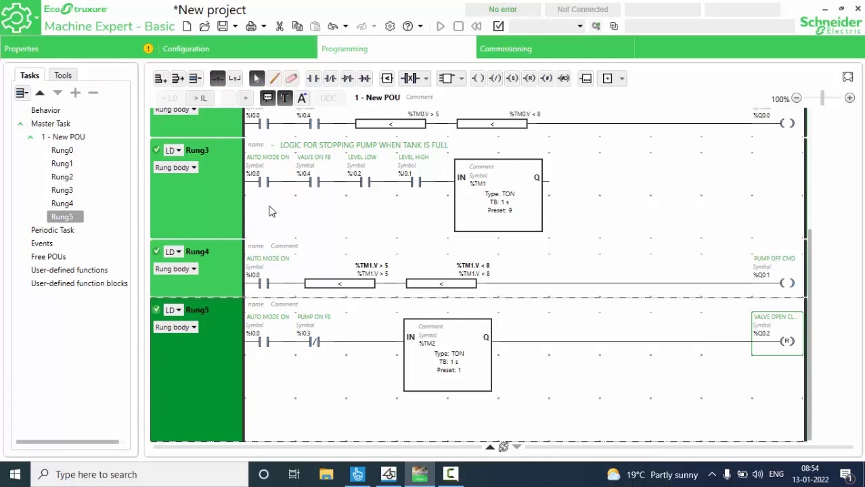
- View the tank screen in Citect Graphics Builder, return to Machine Expert - Basic, and review the pump start and stop logic from Rung0 to Rung5
{"action": "left_click", "coordinate": [389, 476]}
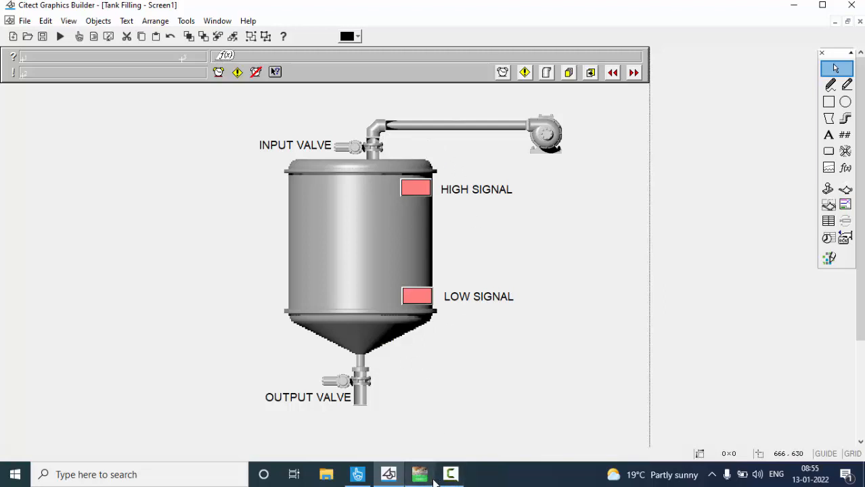
{"action": "mouse_move", "coordinate": [434, 480]}
{"action": "left_click", "coordinate": [457, 410]}
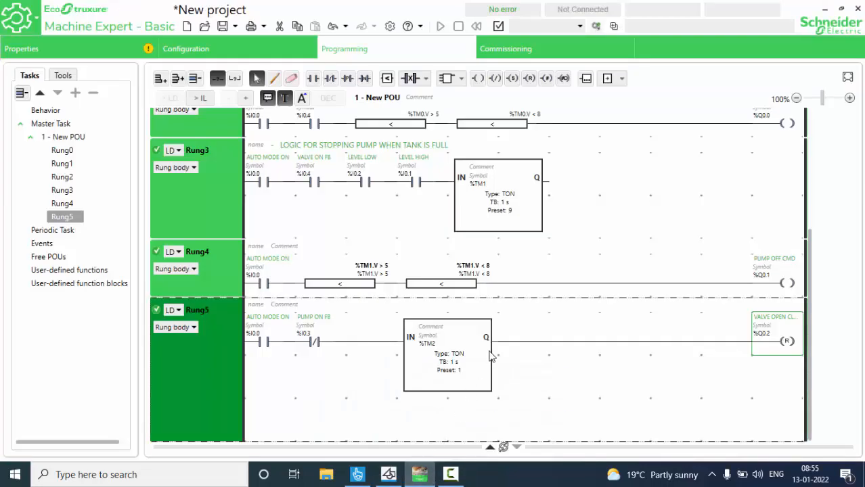
{"action": "scroll", "coordinate": [491, 357], "scroll_direction": "up", "scroll_amount": 1}
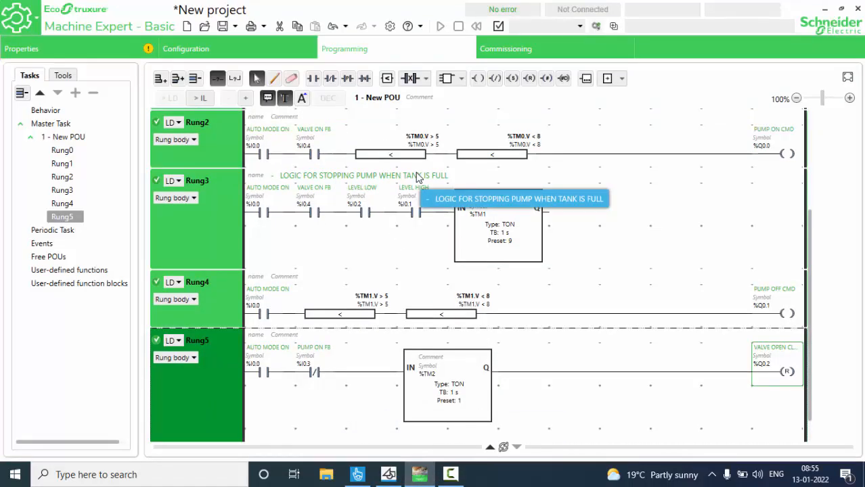
{"action": "scroll", "coordinate": [482, 187], "scroll_direction": "up", "scroll_amount": 5}
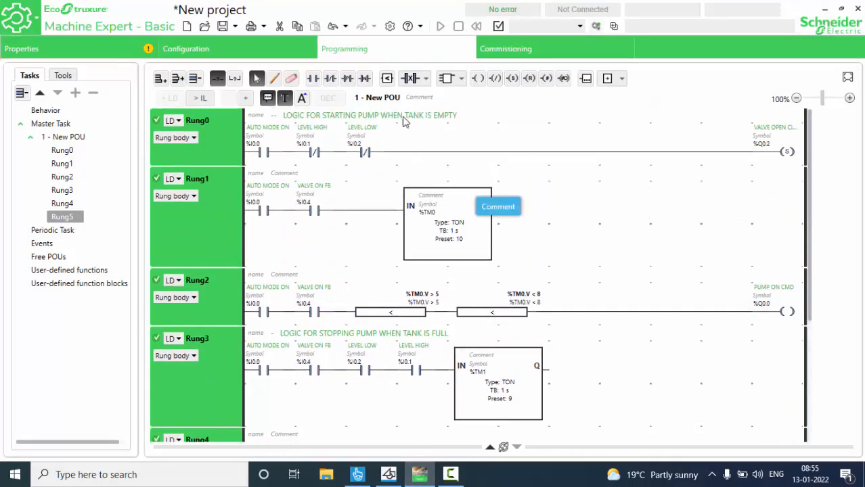
{"action": "scroll", "coordinate": [405, 293], "scroll_direction": "down", "scroll_amount": 2}
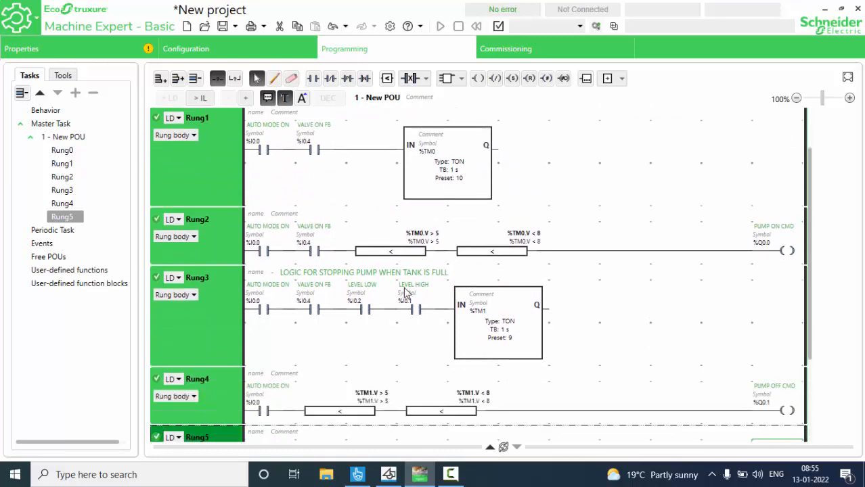
{"action": "scroll", "coordinate": [528, 364], "scroll_direction": "down", "scroll_amount": 3}
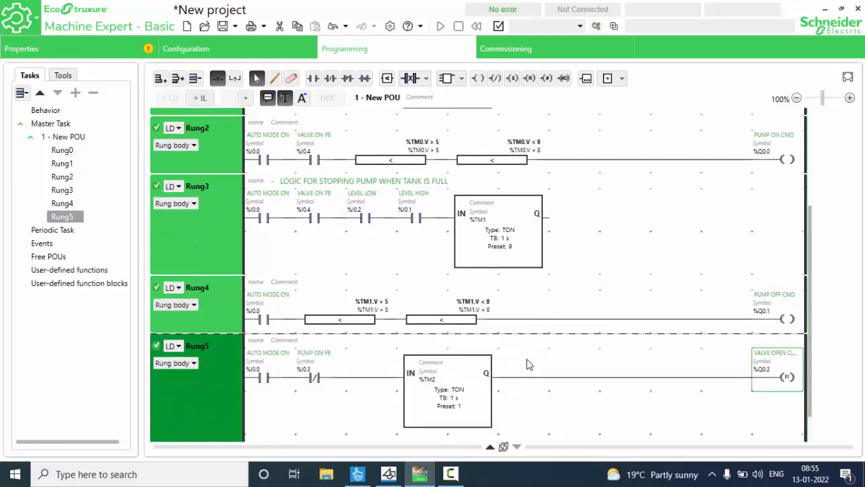
{"action": "scroll", "coordinate": [584, 375], "scroll_direction": "down", "scroll_amount": 1}
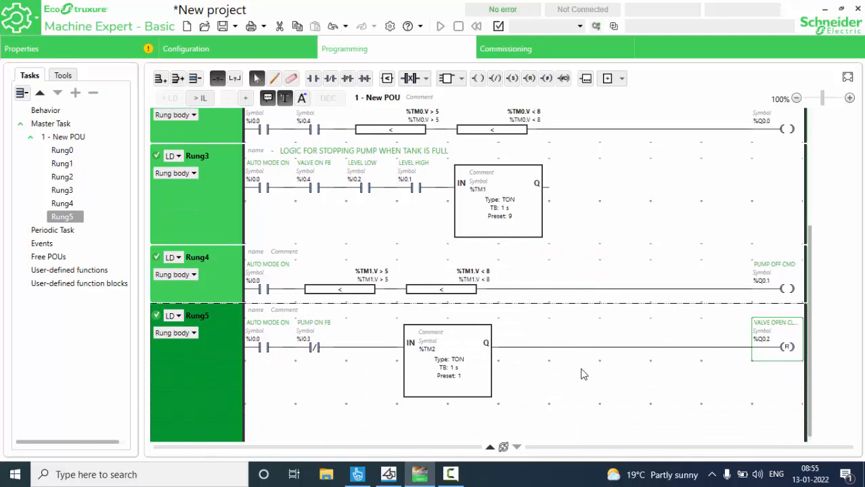